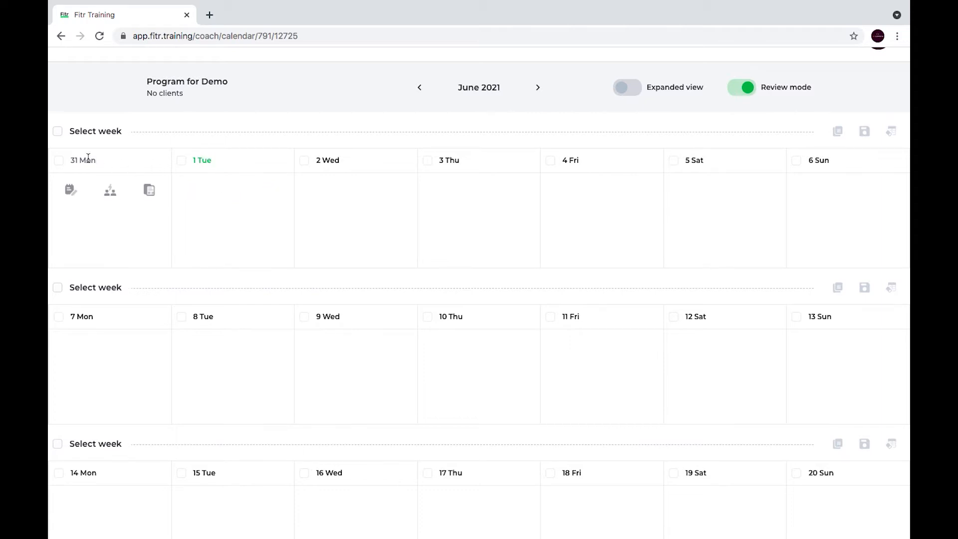
{"action": "scroll", "coordinate": [690, 303], "scroll_direction": "down", "scroll_amount": 3}
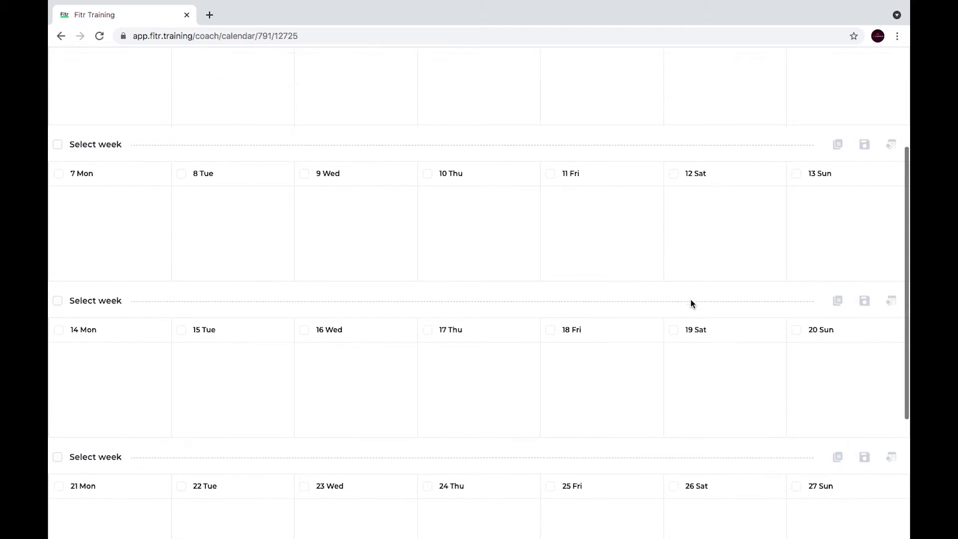
{"action": "scroll", "coordinate": [722, 178], "scroll_direction": "down", "scroll_amount": 4}
{"action": "scroll", "coordinate": [721, 179], "scroll_direction": "up", "scroll_amount": 7}
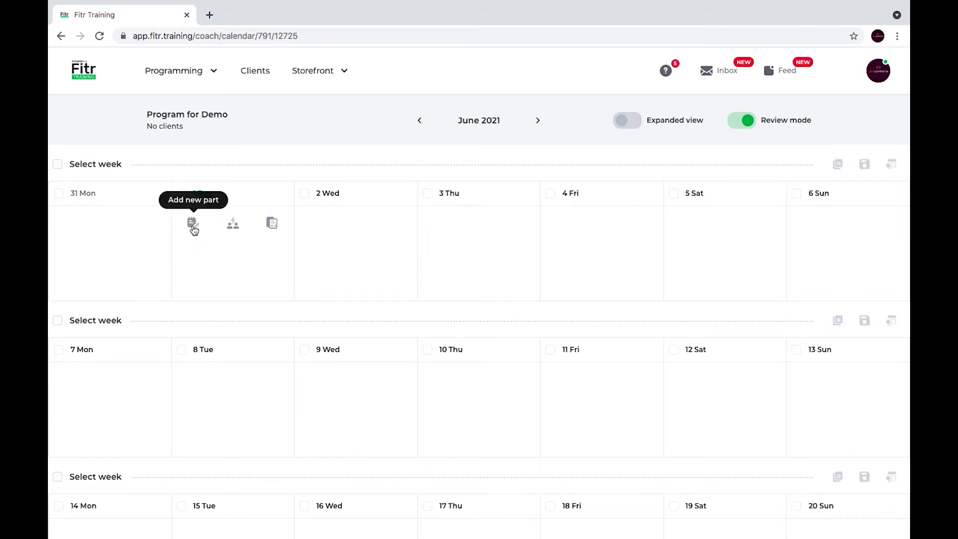
- Add a part titled "Strength" to Tuesday 1 June with "5 sets: / 5 Back squats / Rest 2 minutes", and save the day
{"action": "left_click", "coordinate": [194, 225]}
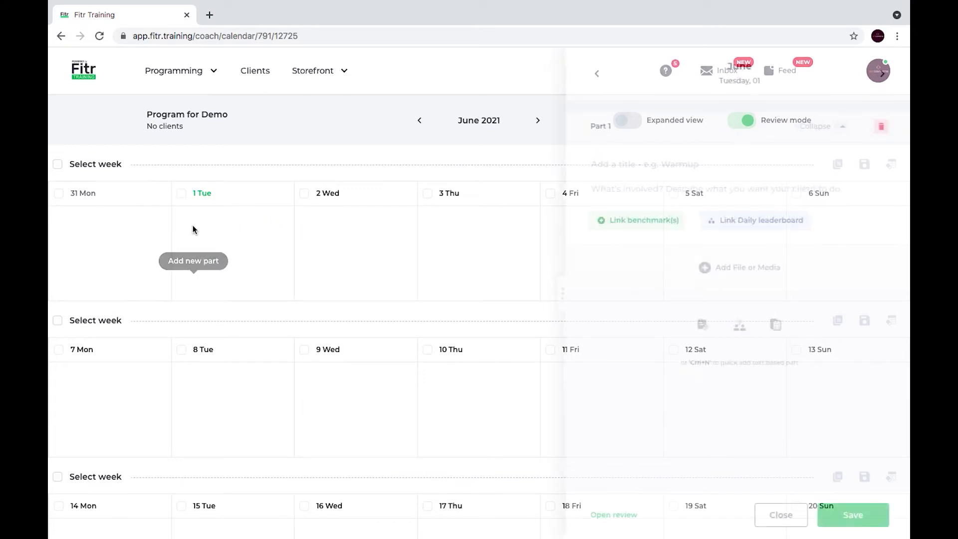
{"action": "left_click", "coordinate": [595, 165]}
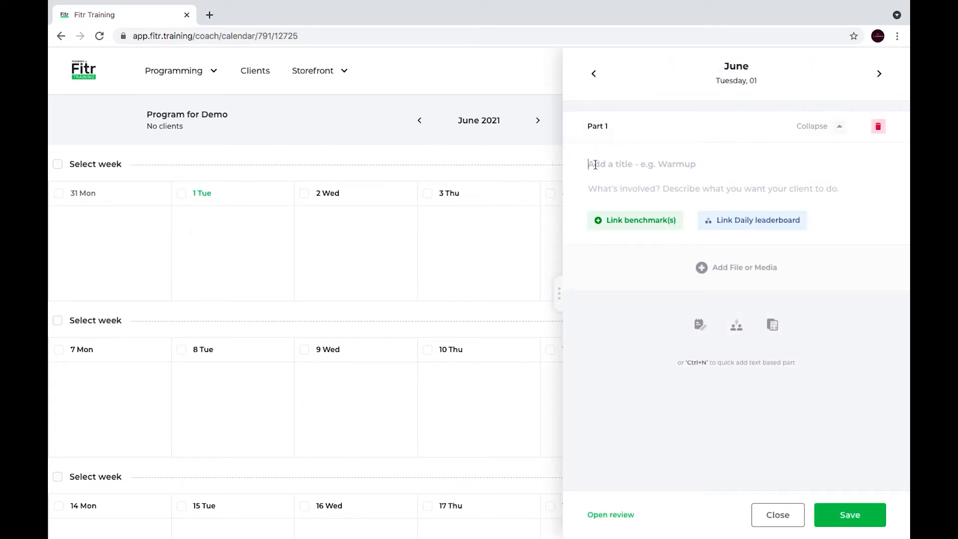
{"action": "type", "text": "Strength"}
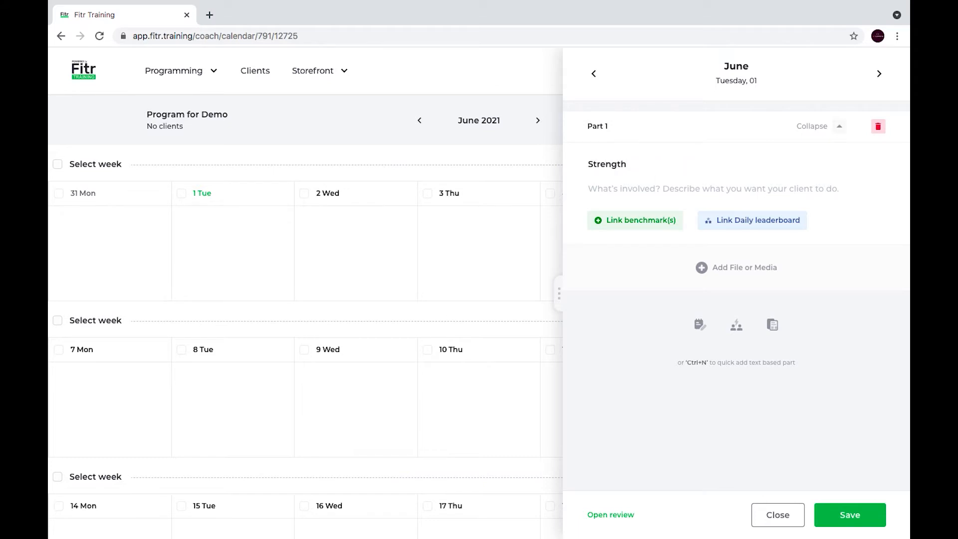
{"action": "left_click", "coordinate": [605, 191]}
{"action": "type", "text": "5 sets: 5 Back squats Rest 2 minutes"}
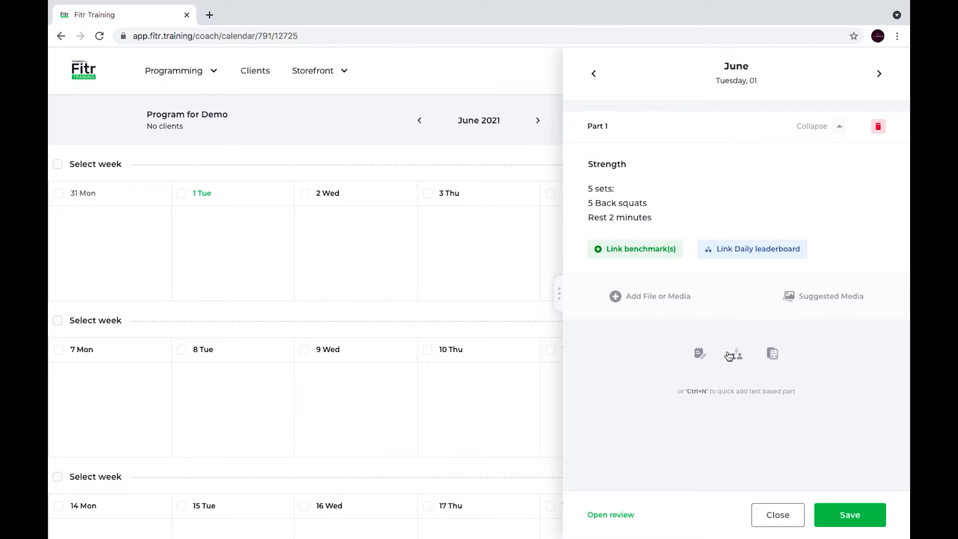
{"action": "left_click", "coordinate": [843, 522]}
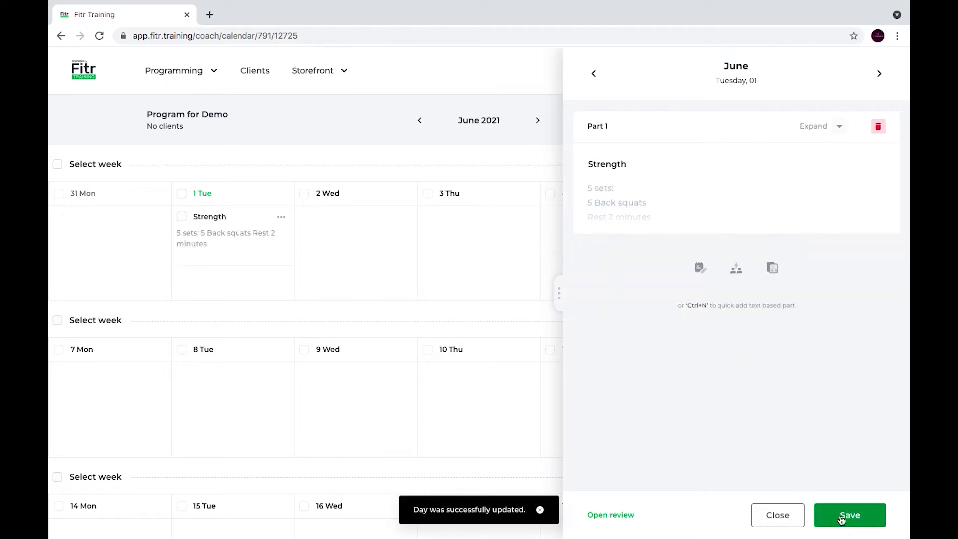
{"action": "left_click", "coordinate": [791, 519]}
- Add a second part titled "Cardio" with the description "Row 5km" to Tuesday 1 June and save the day
{"action": "mouse_move", "coordinate": [262, 250]}
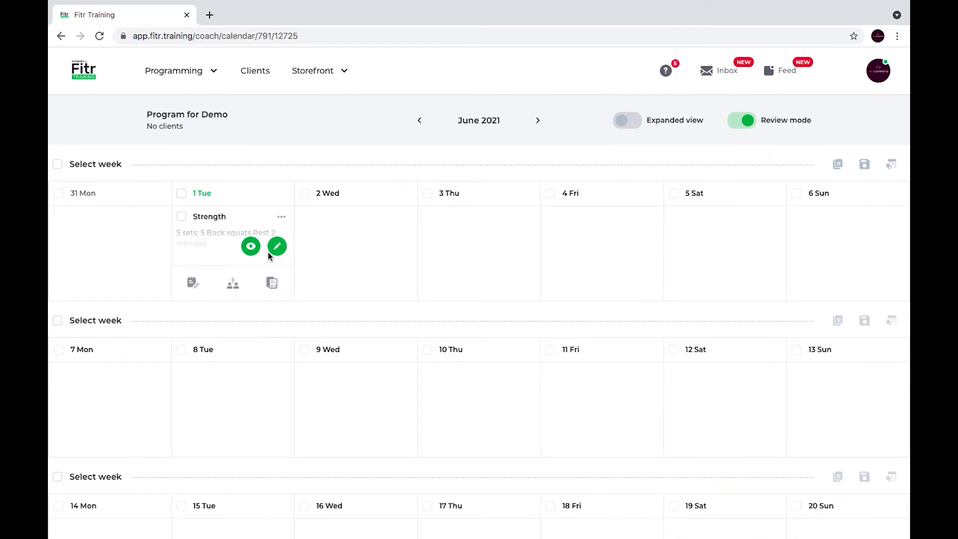
{"action": "left_click", "coordinate": [194, 283]}
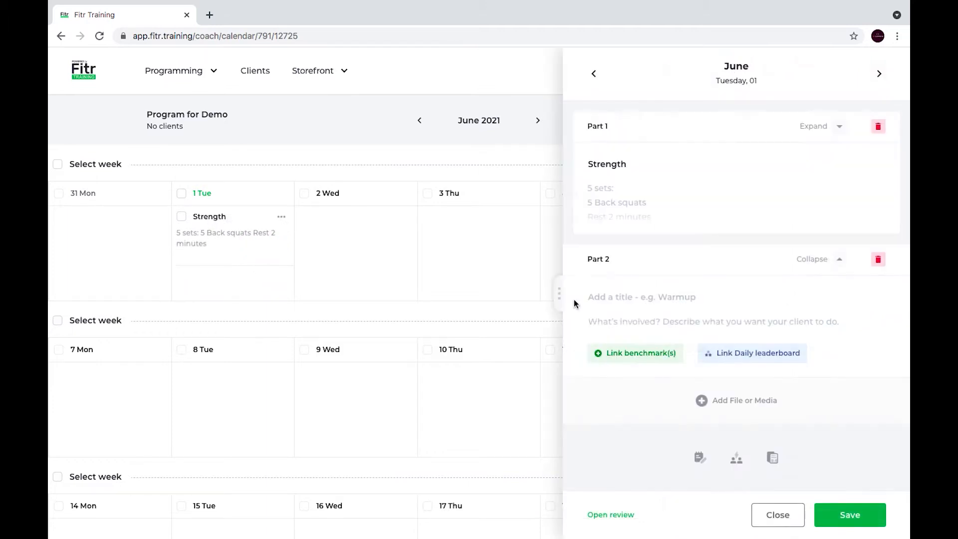
{"action": "type", "text": "Cardio"}
{"action": "left_click", "coordinate": [613, 322]}
{"action": "type", "text": "Row 5km"}
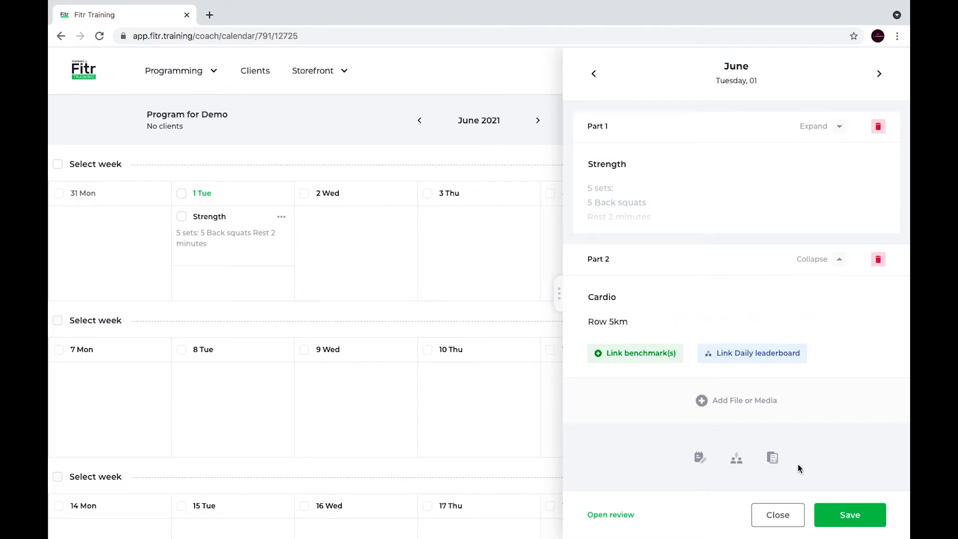
{"action": "left_click", "coordinate": [850, 515]}
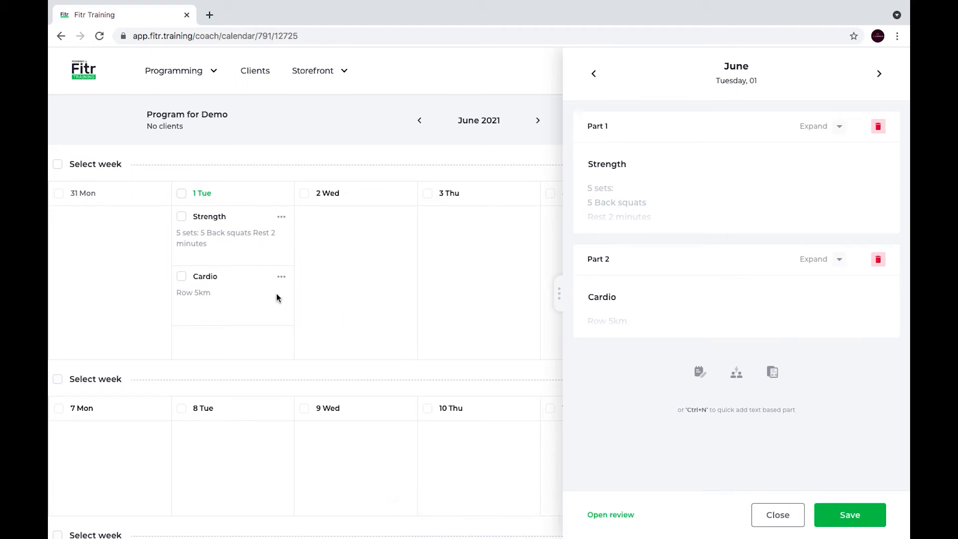
- Open the media picker for the Cardio part and browse the Fitr Training, Team and YouTube media collections
{"action": "left_click", "coordinate": [710, 325]}
{"action": "left_click_drag", "start_coordinate": [632, 322], "coordinate": [571, 325]}
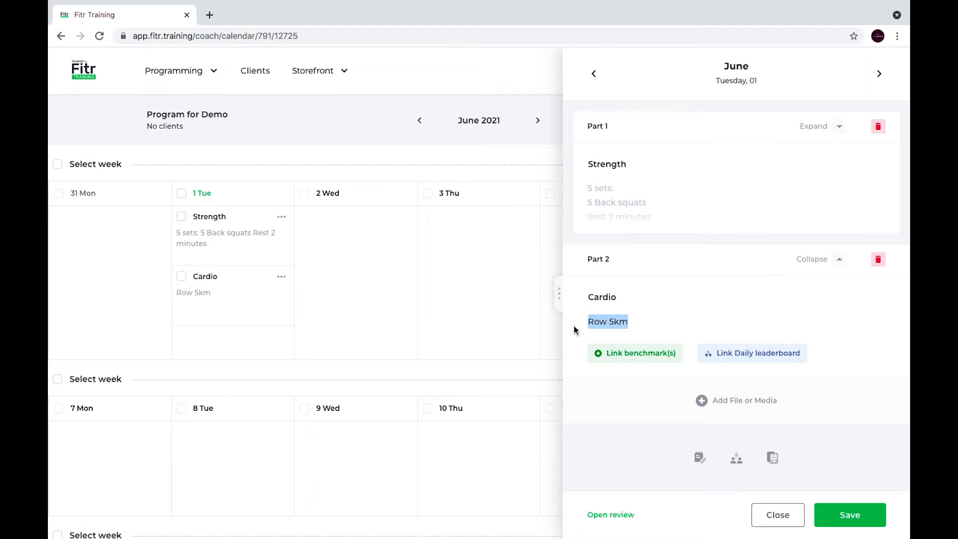
{"action": "left_click", "coordinate": [721, 404]}
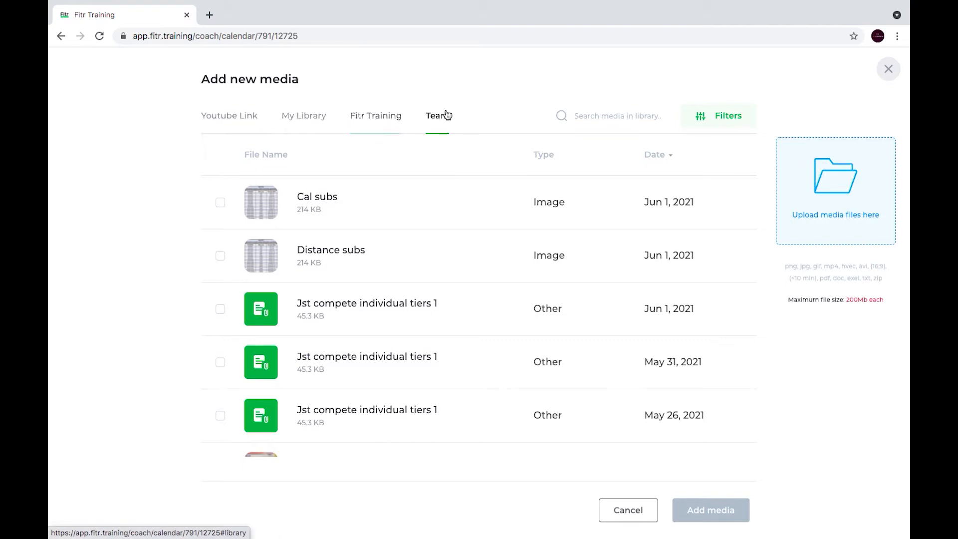
{"action": "left_click", "coordinate": [372, 116]}
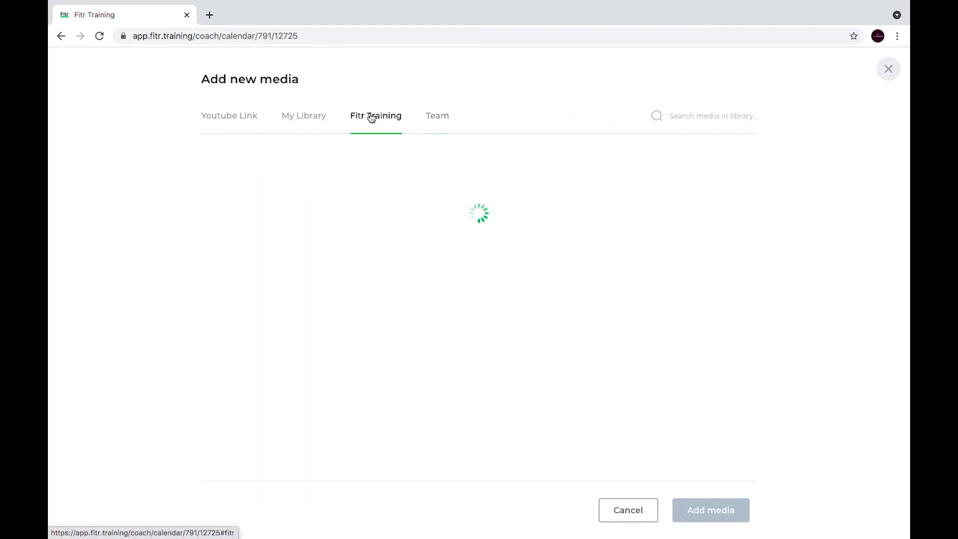
{"action": "scroll", "coordinate": [370, 334], "scroll_direction": "down", "scroll_amount": 2}
{"action": "scroll", "coordinate": [368, 339], "scroll_direction": "down", "scroll_amount": 20}
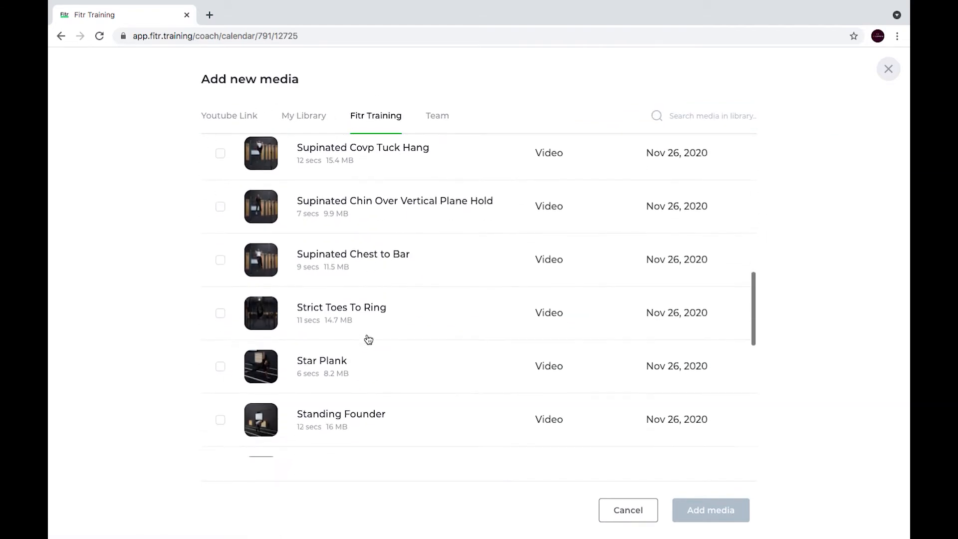
{"action": "scroll", "coordinate": [369, 339], "scroll_direction": "down", "scroll_amount": 10}
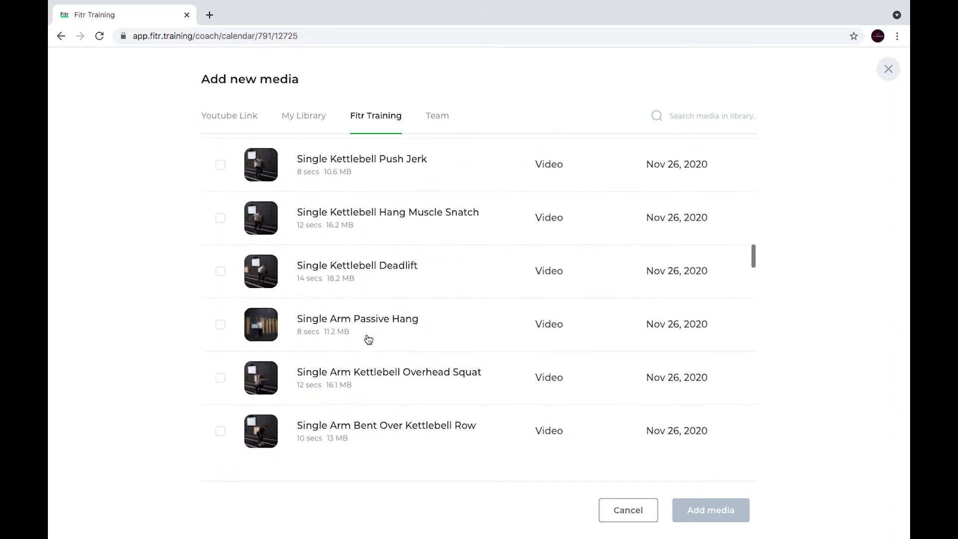
{"action": "scroll", "coordinate": [368, 340], "scroll_direction": "down", "scroll_amount": 20}
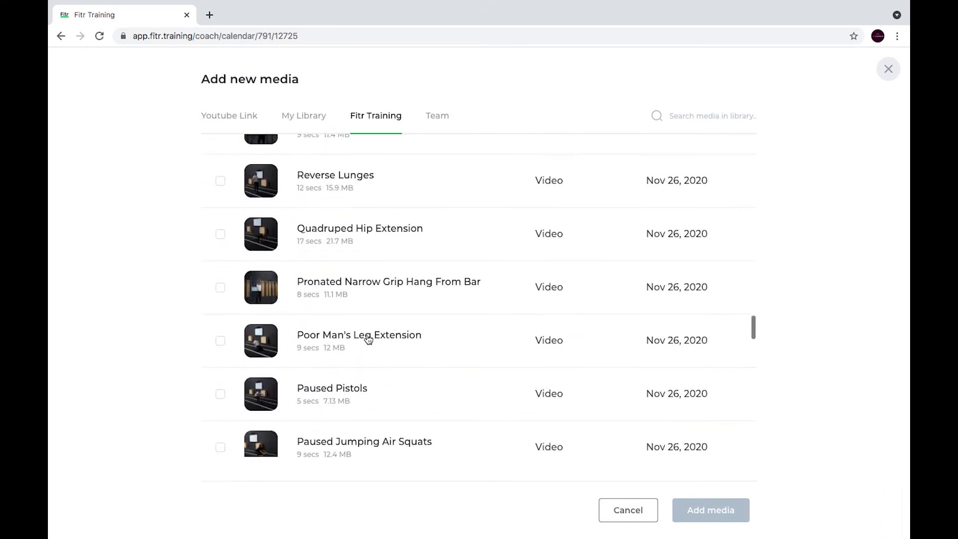
{"action": "scroll", "coordinate": [368, 340], "scroll_direction": "up", "scroll_amount": 20}
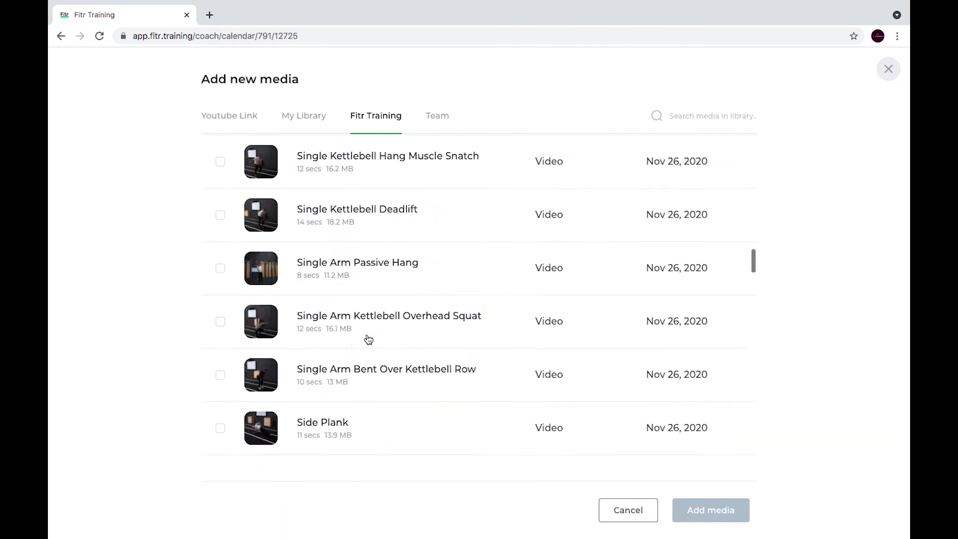
{"action": "left_click", "coordinate": [318, 117]}
{"action": "left_click", "coordinate": [439, 116]}
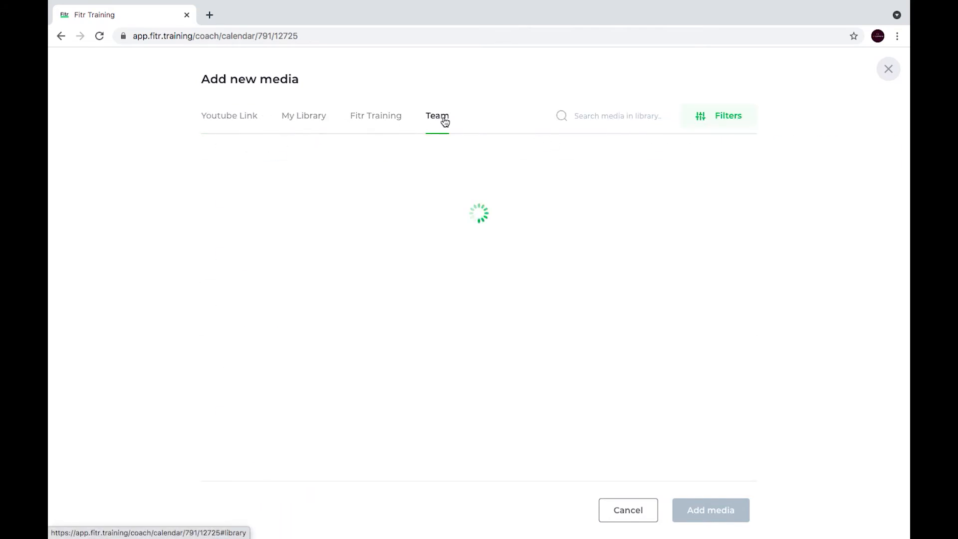
{"action": "scroll", "coordinate": [370, 353], "scroll_direction": "down", "scroll_amount": 1}
{"action": "scroll", "coordinate": [399, 352], "scroll_direction": "down", "scroll_amount": 8}
{"action": "scroll", "coordinate": [370, 353], "scroll_direction": "up", "scroll_amount": 7}
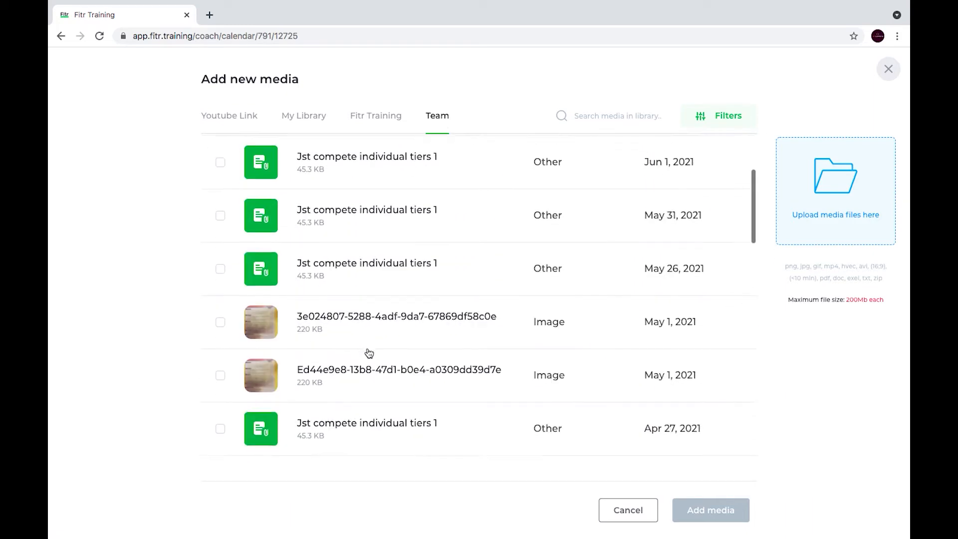
{"action": "left_click", "coordinate": [239, 124]}
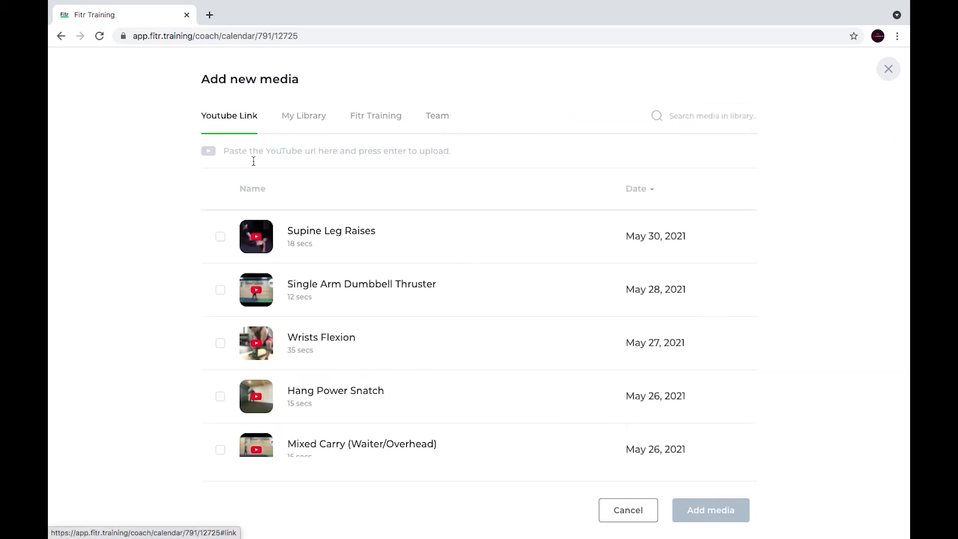
{"action": "scroll", "coordinate": [378, 362], "scroll_direction": "down", "scroll_amount": 1}
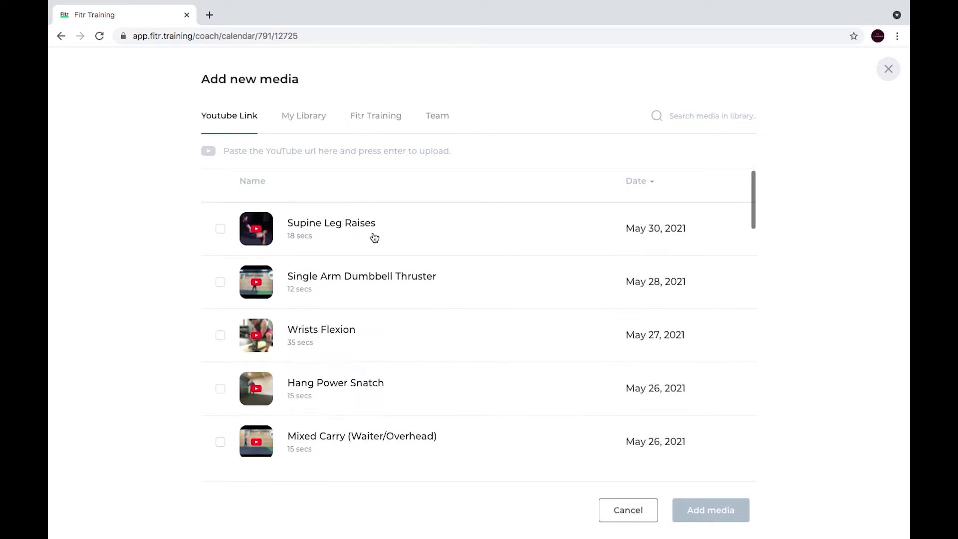
- Attach the Weighted Pistol video from the Fitr Training library to the Cardio part and save the day
{"action": "left_click", "coordinate": [369, 122]}
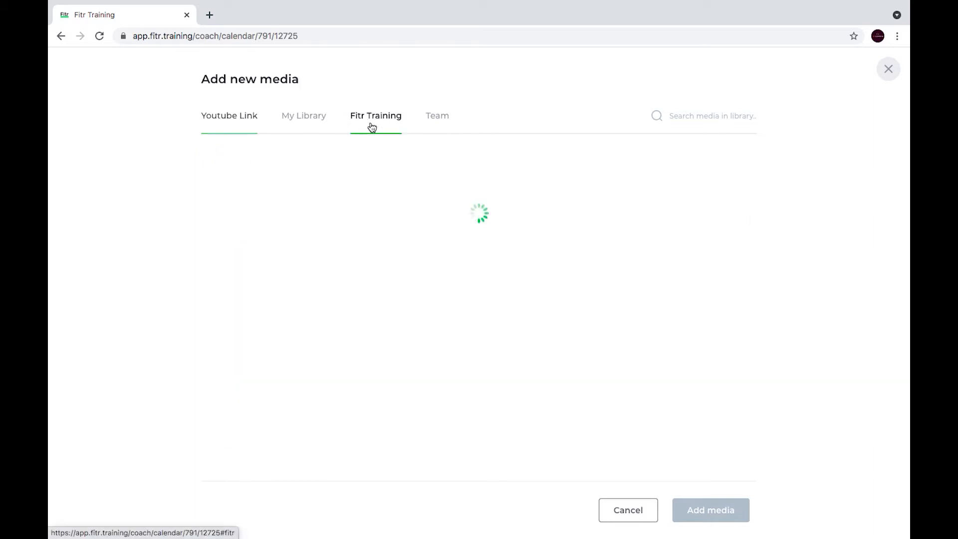
{"action": "left_click", "coordinate": [321, 260]}
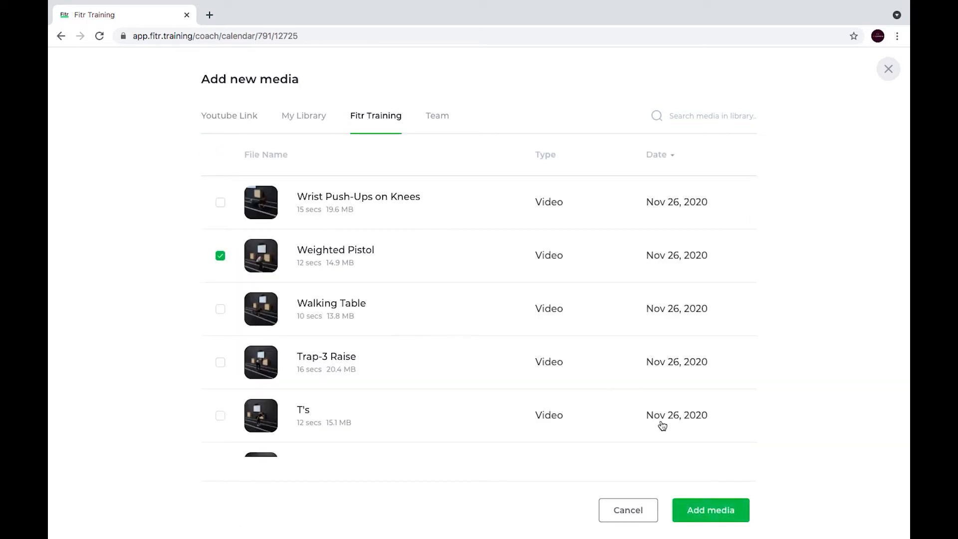
{"action": "left_click", "coordinate": [709, 510]}
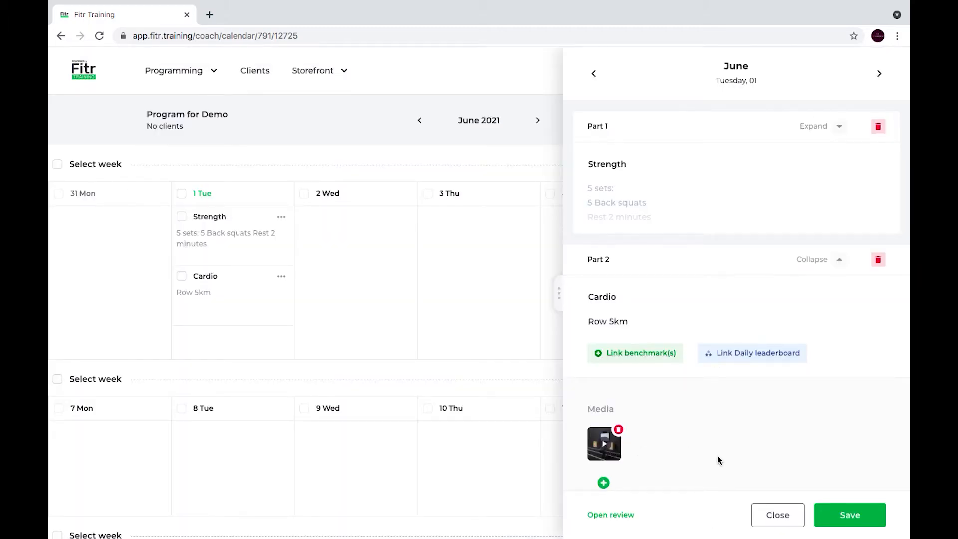
{"action": "left_click", "coordinate": [847, 520]}
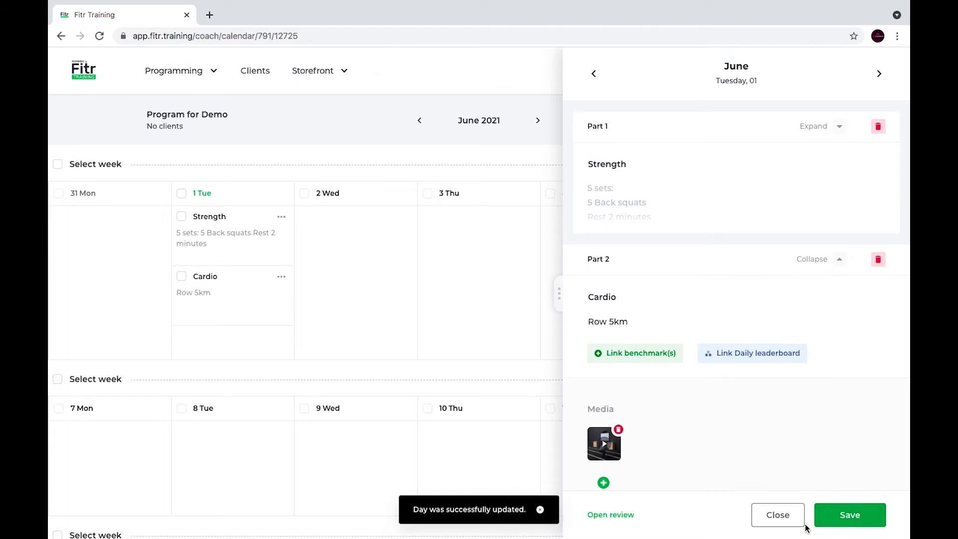
{"action": "left_click", "coordinate": [777, 516]}
- Reopen the Cardio part in build mode to check its attached media, and save the day
{"action": "scroll", "coordinate": [308, 340], "scroll_direction": "down", "scroll_amount": 3}
{"action": "scroll", "coordinate": [307, 340], "scroll_direction": "up", "scroll_amount": 5}
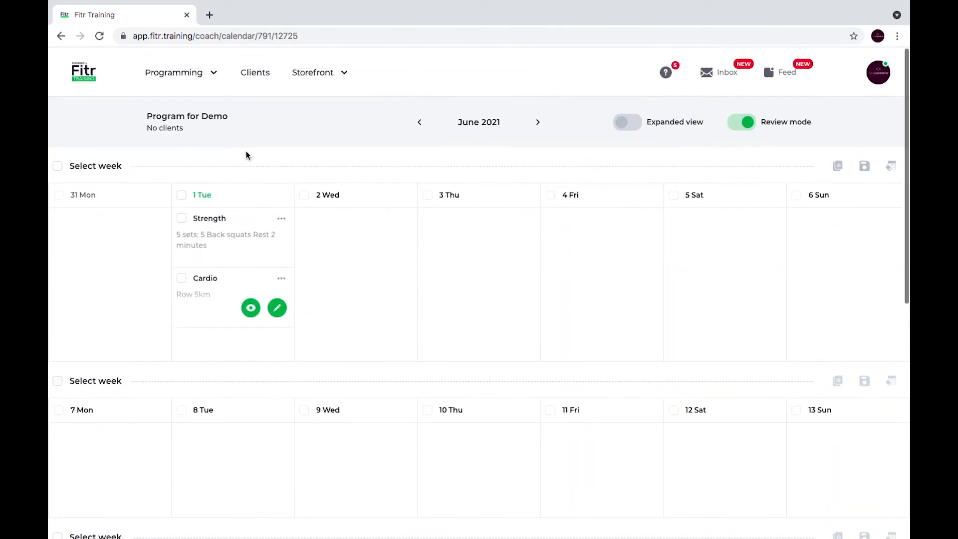
{"action": "left_click", "coordinate": [276, 308]}
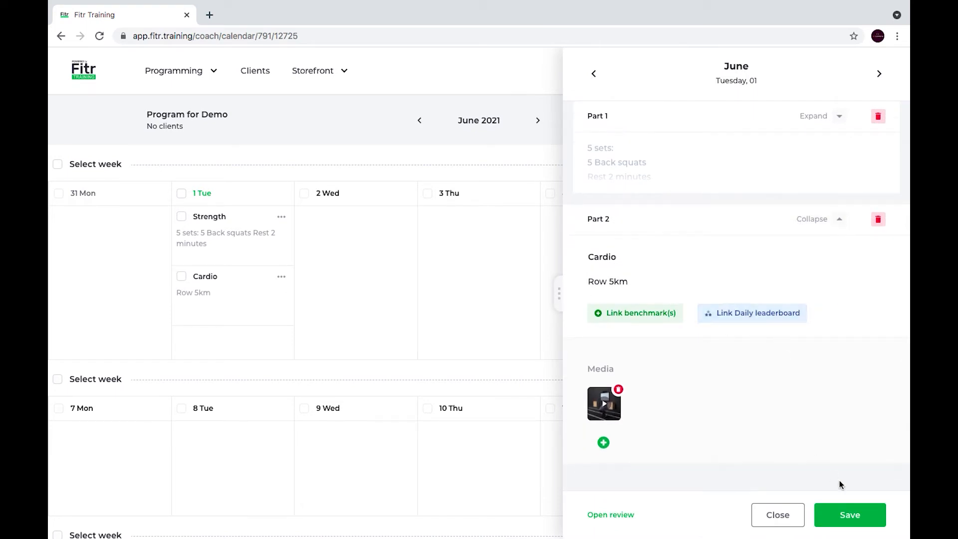
{"action": "left_click", "coordinate": [848, 517]}
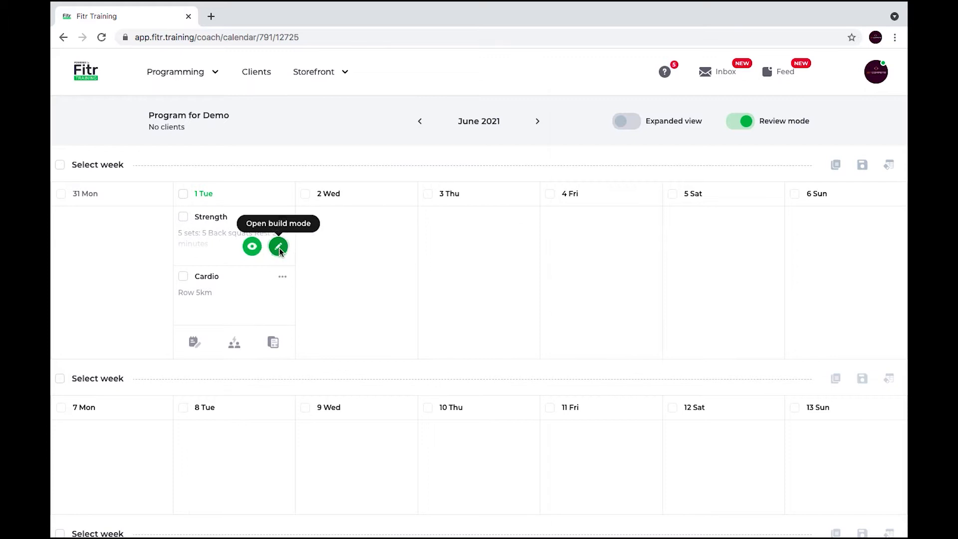
- Link the 1RM Back Squat benchmark to the "5 Back squats" line of the Strength part
{"action": "left_click", "coordinate": [278, 247]}
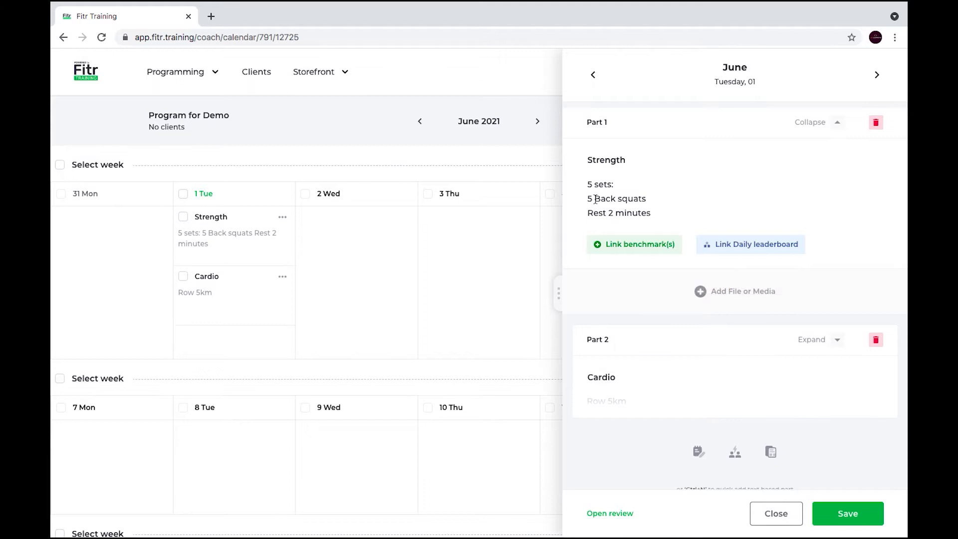
{"action": "left_click", "coordinate": [641, 248]}
{"action": "left_click", "coordinate": [702, 117]}
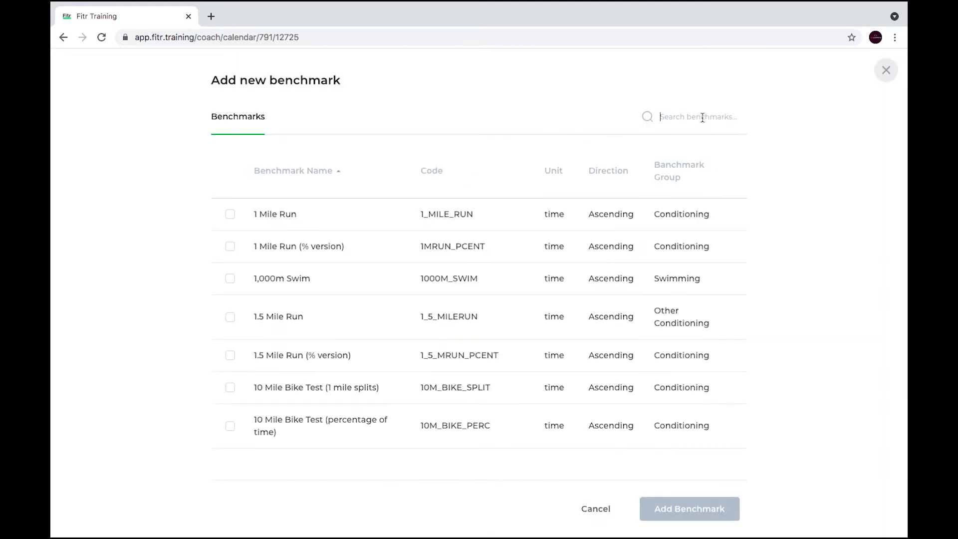
{"action": "type", "text": "Back Squat"}
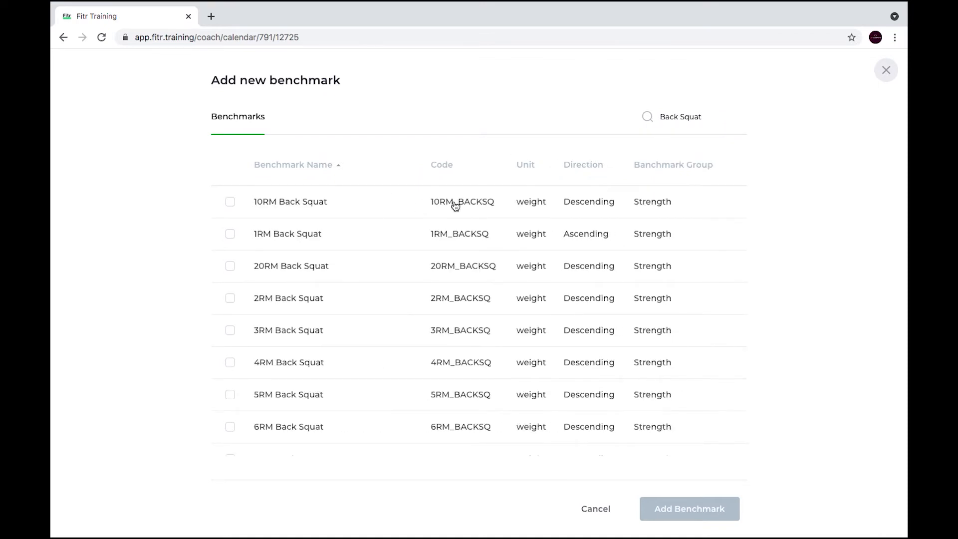
{"action": "left_click", "coordinate": [325, 242]}
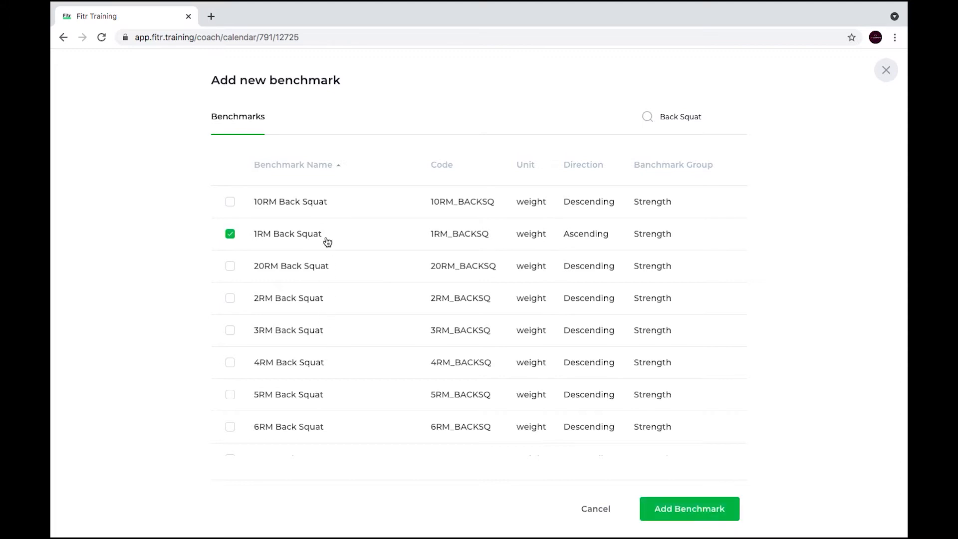
{"action": "left_click", "coordinate": [692, 509]}
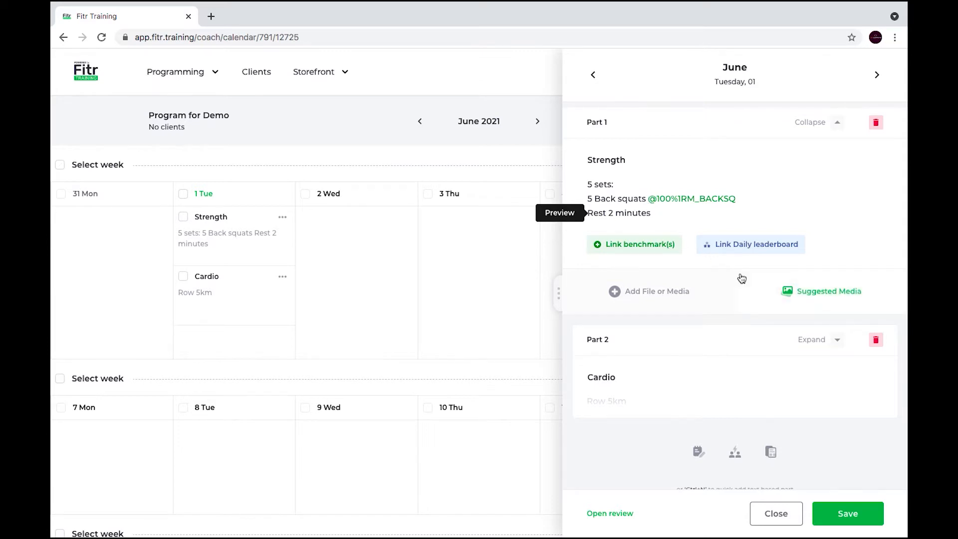
- Open the client preview of the benchmark linked in the Strength part
{"action": "left_click", "coordinate": [672, 198]}
{"action": "left_click", "coordinate": [672, 198]}
{"action": "left_click", "coordinate": [574, 213]}
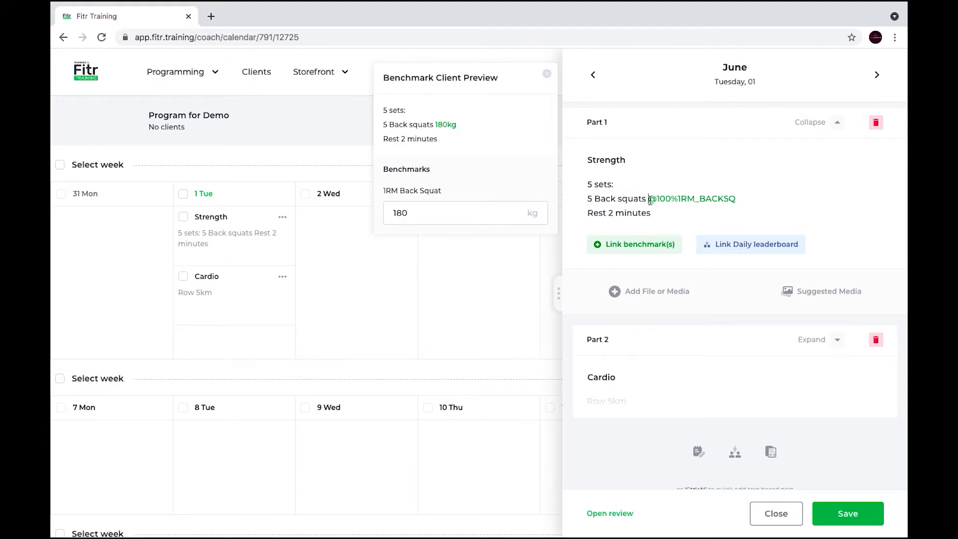
- Insert a "-" between "5 Back squats" and its linked benchmark in the Strength part
{"action": "left_click", "coordinate": [650, 199]}
{"action": "type", "text": "@"}
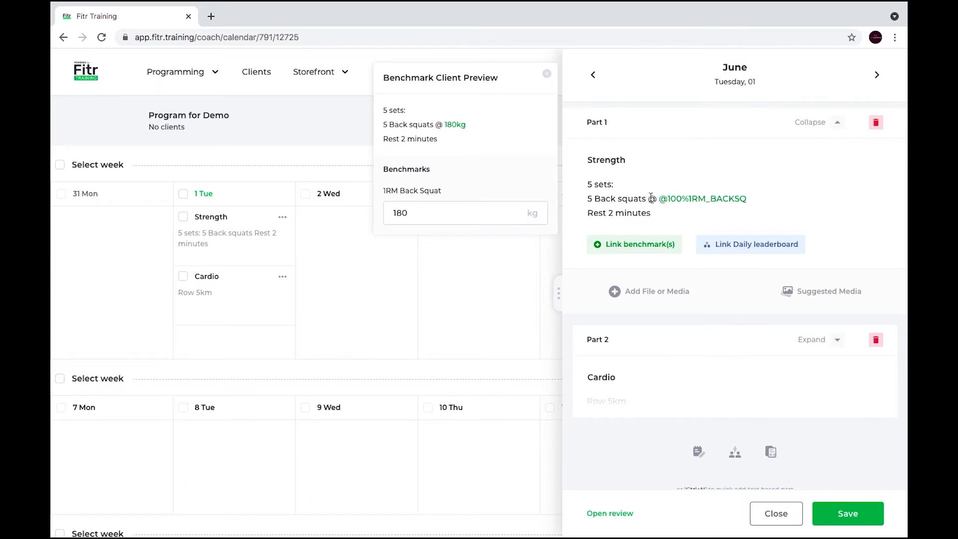
{"action": "left_click", "coordinate": [656, 198]}
{"action": "key", "text": "BackSpace"}
{"action": "type", "text": "at"}
{"action": "key", "text": "BackSpace"}
{"action": "key", "text": "BackSpace"}
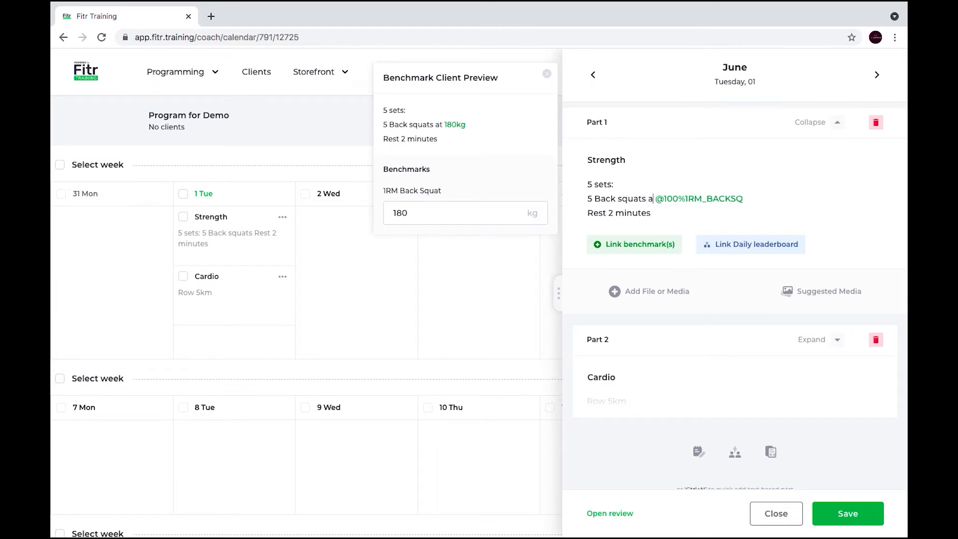
{"action": "type", "text": "-"}
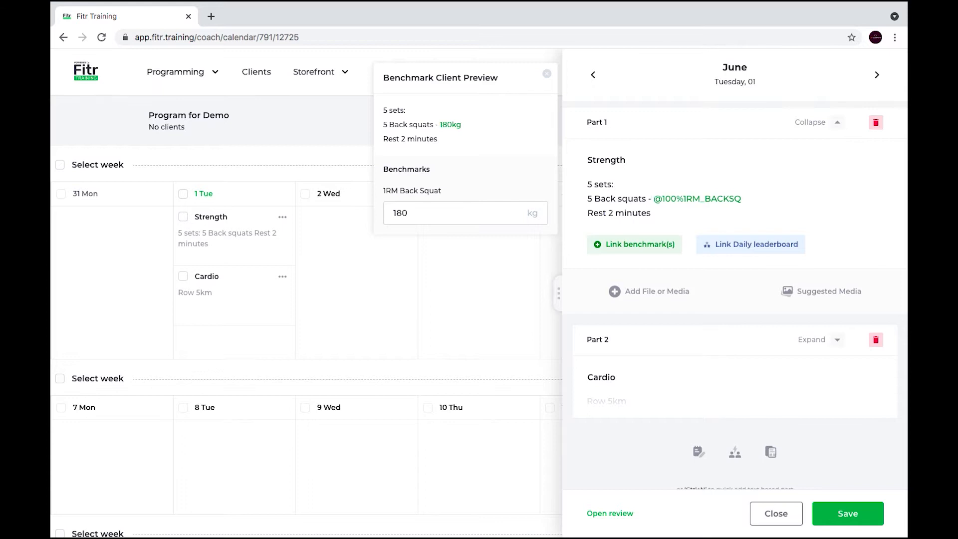
{"action": "left_click", "coordinate": [677, 200]}
{"action": "key", "text": "BackSpace"}
{"action": "key", "text": "BackSpace"}
{"action": "key", "text": "BackSpace"}
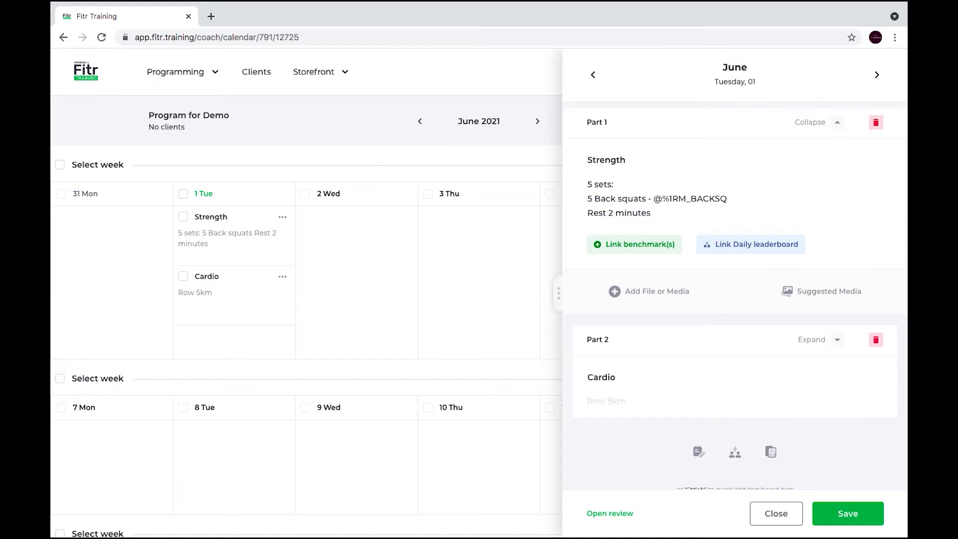
{"action": "type", "text": "70"}
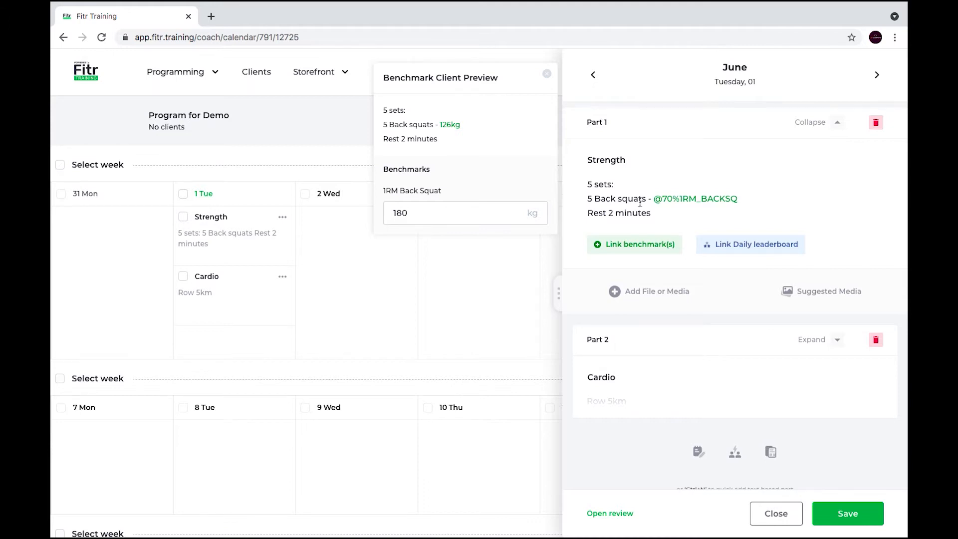
{"action": "left_click", "coordinate": [757, 200]}
{"action": "left_click_drag", "start_coordinate": [740, 199], "coordinate": [655, 199]}
{"action": "key", "text": "ctrl+c"}
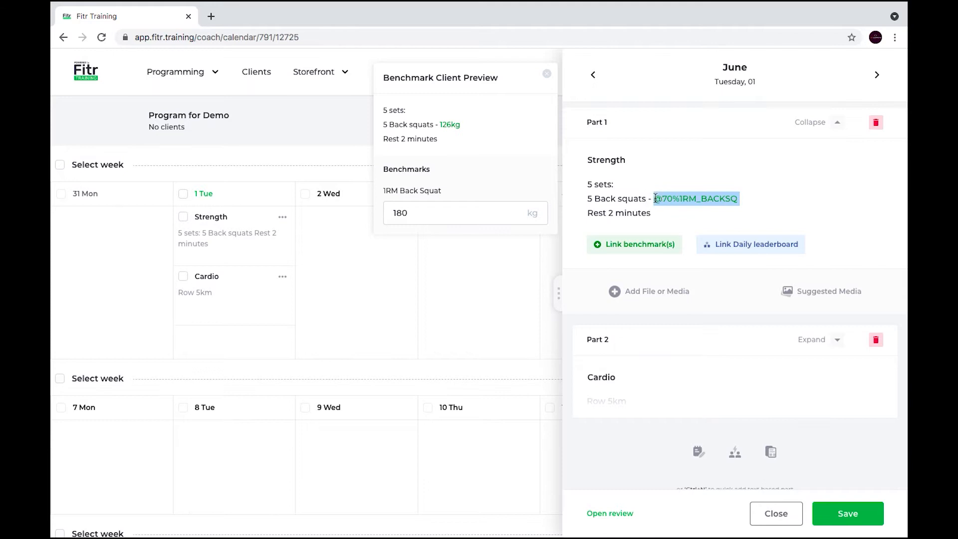
{"action": "left_click", "coordinate": [753, 199]}
{"action": "type", "text": "to"}
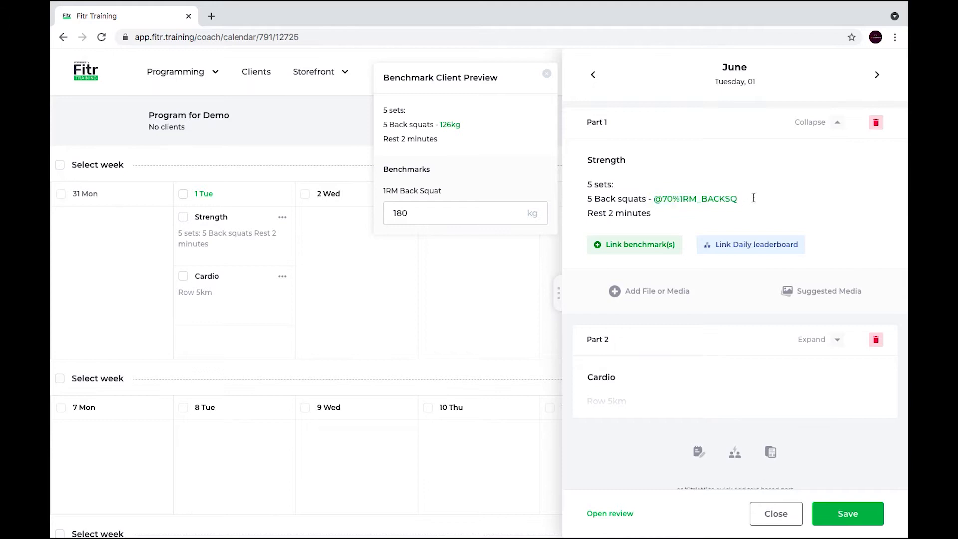
{"action": "key", "text": "ctrl+v"}
{"action": "left_click", "coordinate": [764, 198]}
{"action": "key", "text": "BackSpace"}
{"action": "type", "text": "8"}
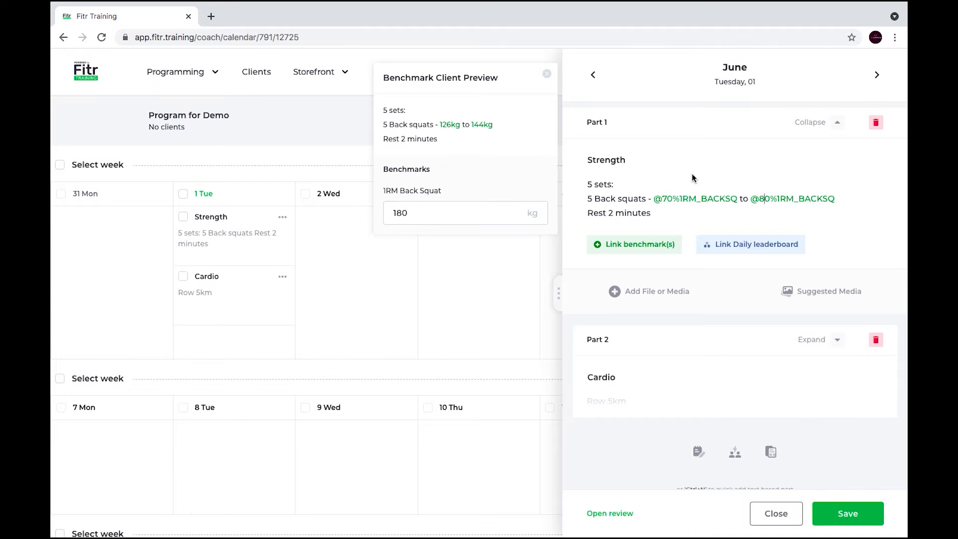
{"action": "left_click", "coordinate": [704, 213]}
{"action": "key", "text": "Return"}
{"action": "key", "text": "Return"}
{"action": "type", "text": "Set 1:"}
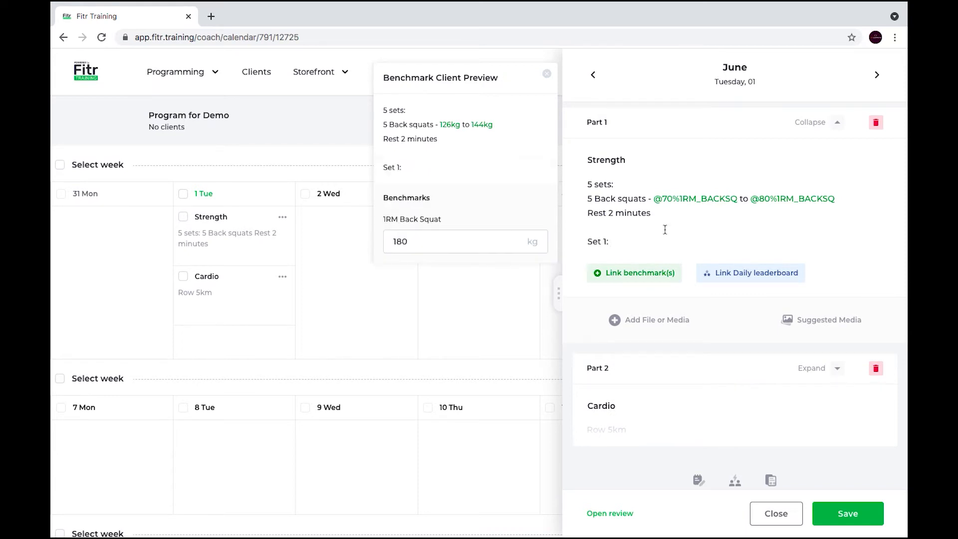
{"action": "key", "text": "ctrl+v"}
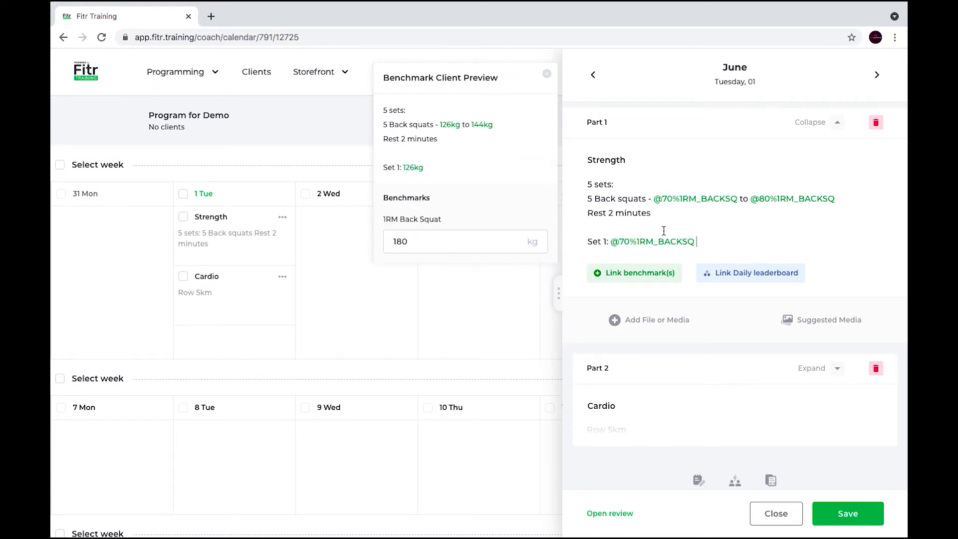
- Add a "Set 2:" line with the back squat benchmark at 73%
{"action": "key", "text": "Return"}
{"action": "type", "text": "Set 2:"}
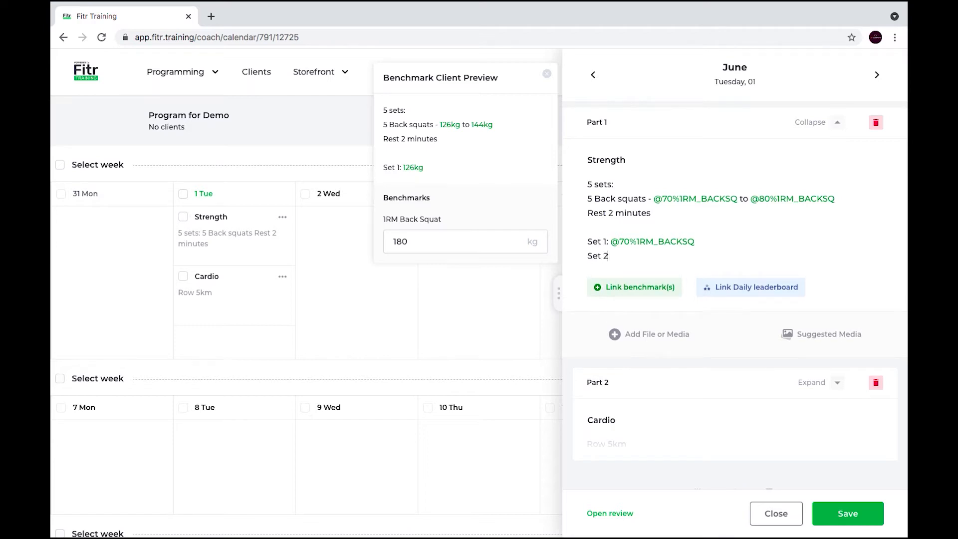
{"action": "key", "text": "ctrl+v"}
{"action": "left_click", "coordinate": [630, 254]}
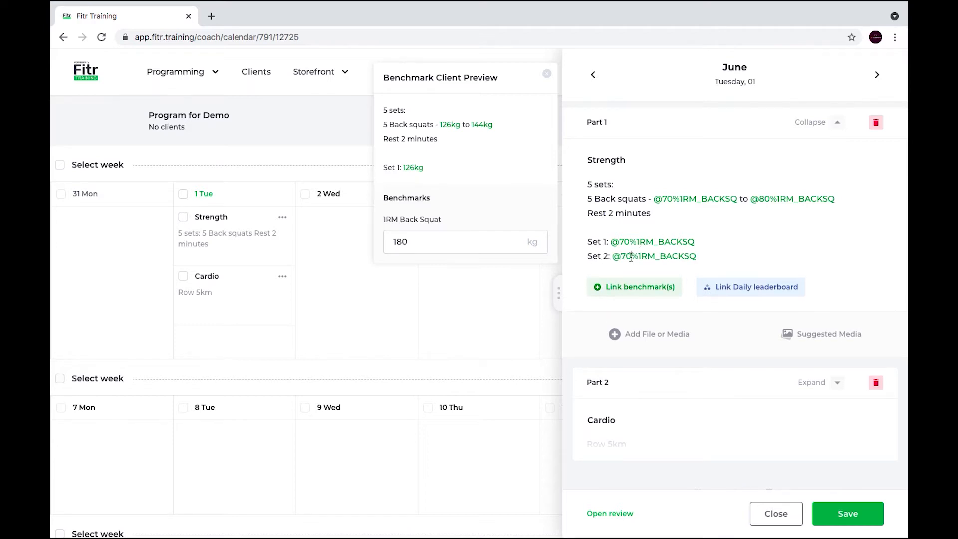
{"action": "key", "text": "BackSpace"}
{"action": "type", "text": "3"}
- Add a "Set 3:" line with the back squat benchmark at 76%
{"action": "left_click", "coordinate": [717, 259]}
{"action": "key", "text": "Return"}
{"action": "type", "text": "Set 3:"}
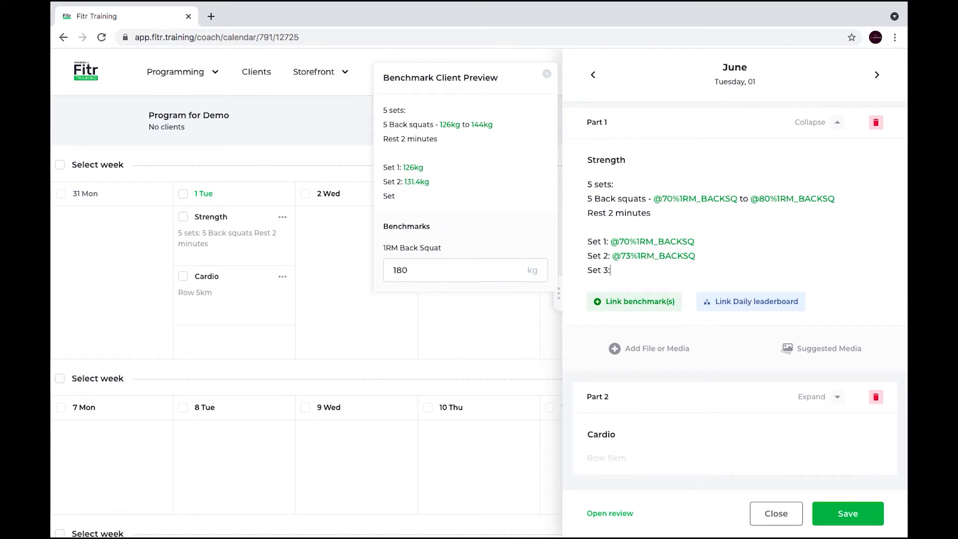
{"action": "key", "text": "ctrl+v"}
{"action": "left_click", "coordinate": [633, 270]}
{"action": "key", "text": "BackSpace"}
{"action": "type", "text": "6"}
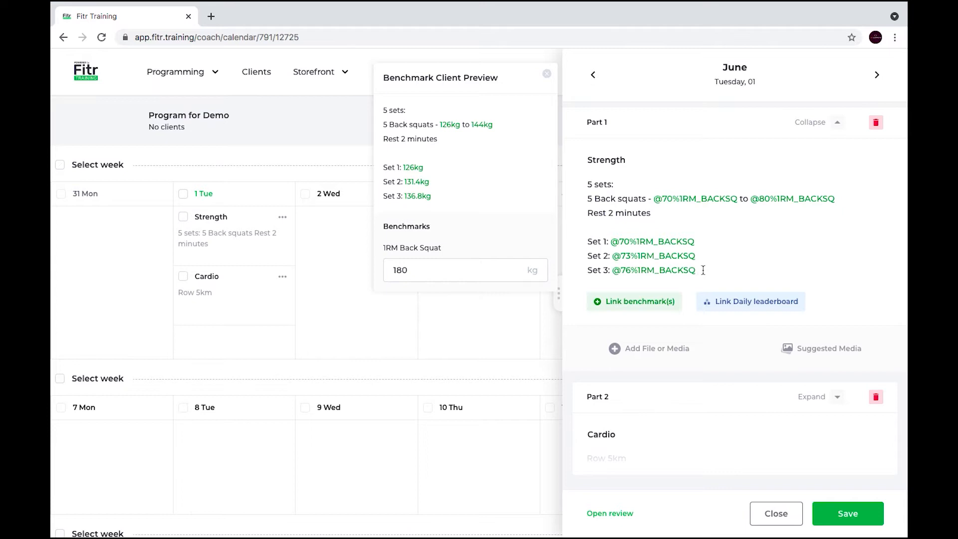
{"action": "left_click_drag", "start_coordinate": [703, 270], "coordinate": [582, 245]}
{"action": "key", "text": "BackSpace"}
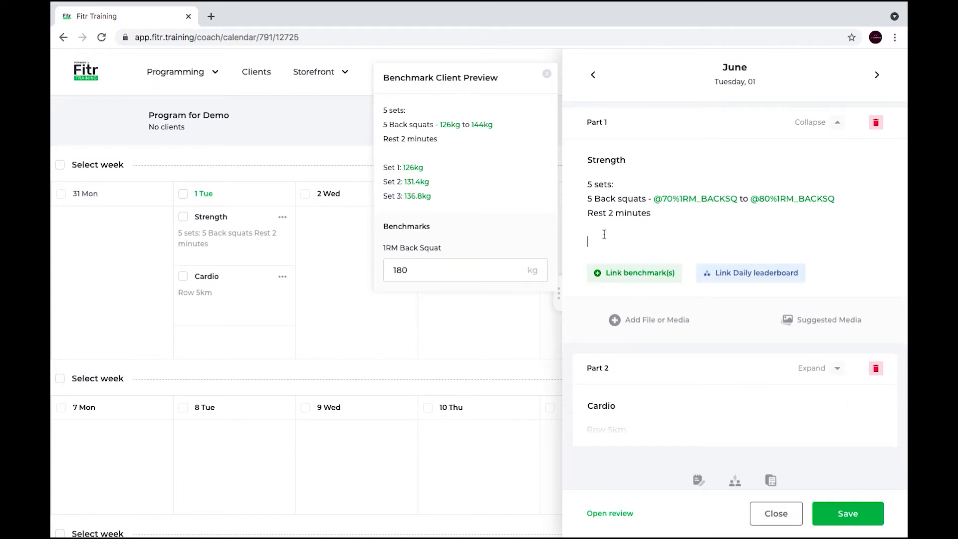
{"action": "left_click_drag", "start_coordinate": [738, 199], "coordinate": [836, 199]}
{"action": "key", "text": "BackSpace"}
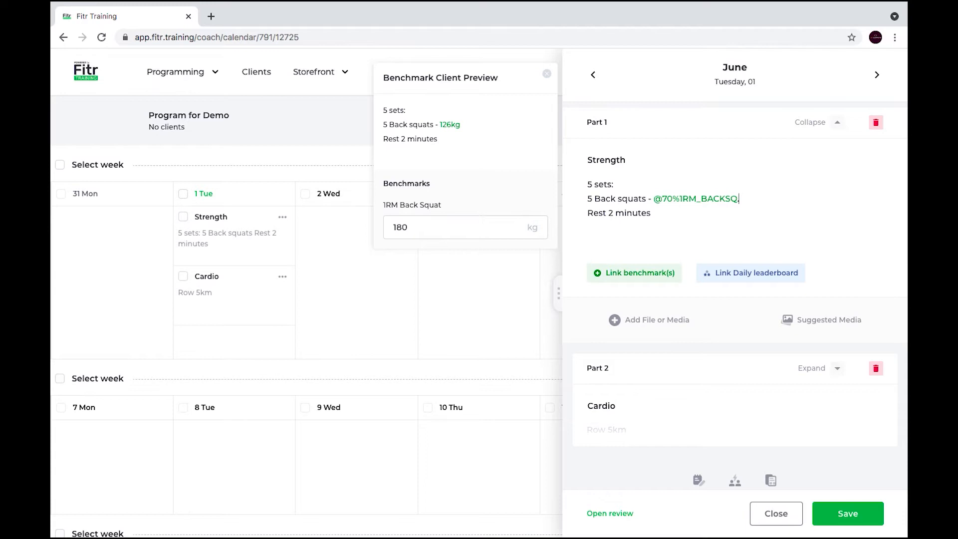
- Add ". Increase the load by @5%1RM_BACKSQ each set" after the 70% back squat code, and save the day
{"action": "type", "text": "Increase the load by"}
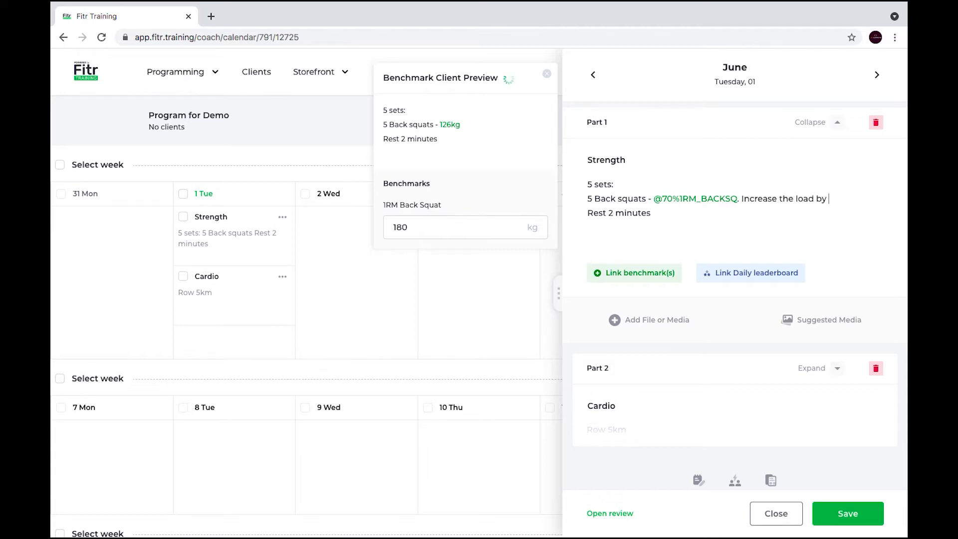
{"action": "key", "text": "ctrl+v"}
{"action": "left_click", "coordinate": [606, 213]}
{"action": "key", "text": "BackSpace"}
{"action": "key", "text": "BackSpace"}
{"action": "type", "text": "5"}
{"action": "left_click", "coordinate": [695, 216]}
{"action": "type", "text": "each set"}
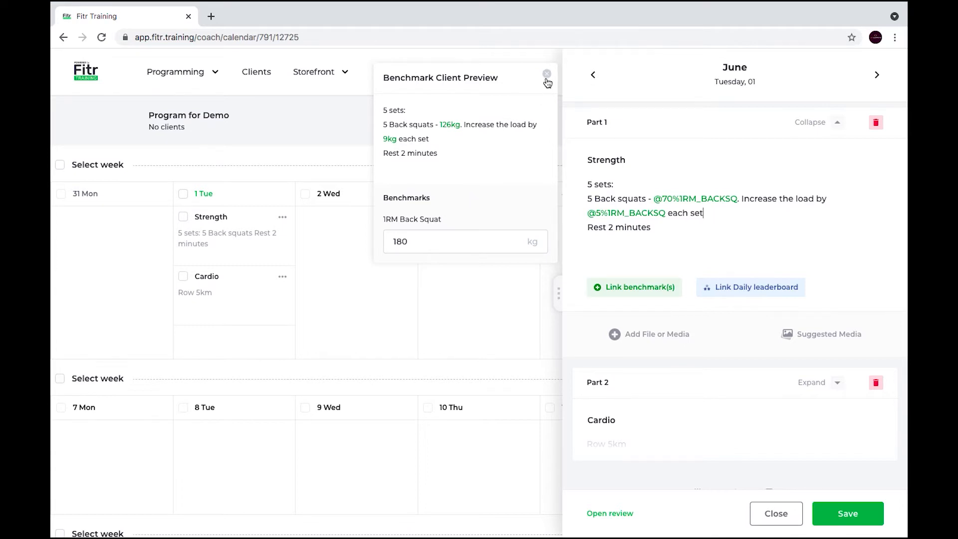
{"action": "left_click", "coordinate": [652, 251]}
{"action": "left_click", "coordinate": [847, 513]}
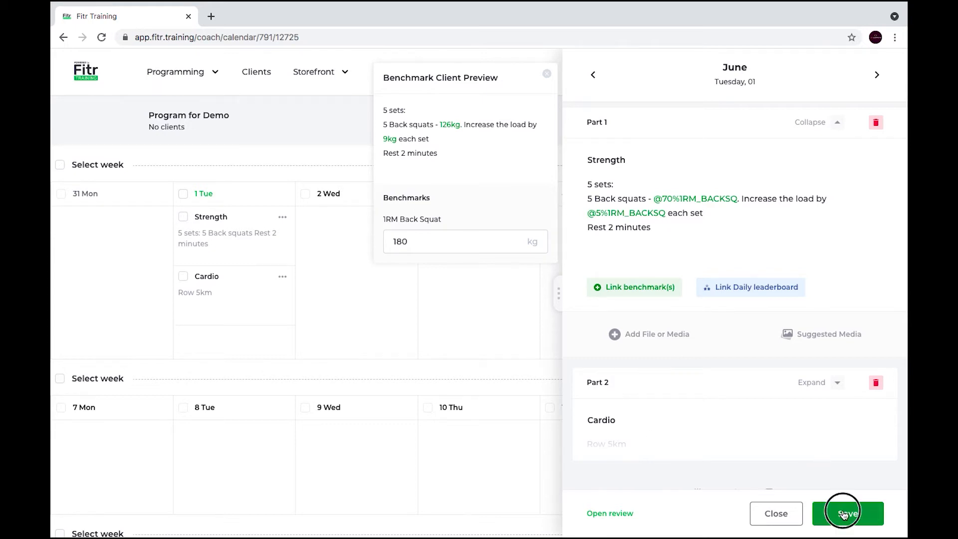
- Search the benchmarks for ROW and link the 5km Row benchmark to the "Row 5km" line of the Cardio part
{"action": "left_click", "coordinate": [764, 460]}
{"action": "scroll", "coordinate": [695, 429], "scroll_direction": "down", "scroll_amount": 2}
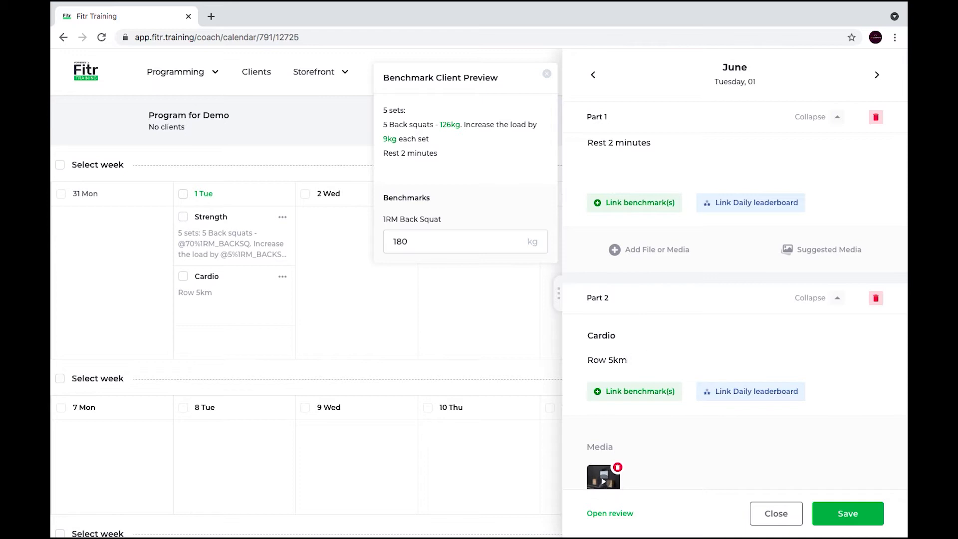
{"action": "left_click", "coordinate": [618, 391]}
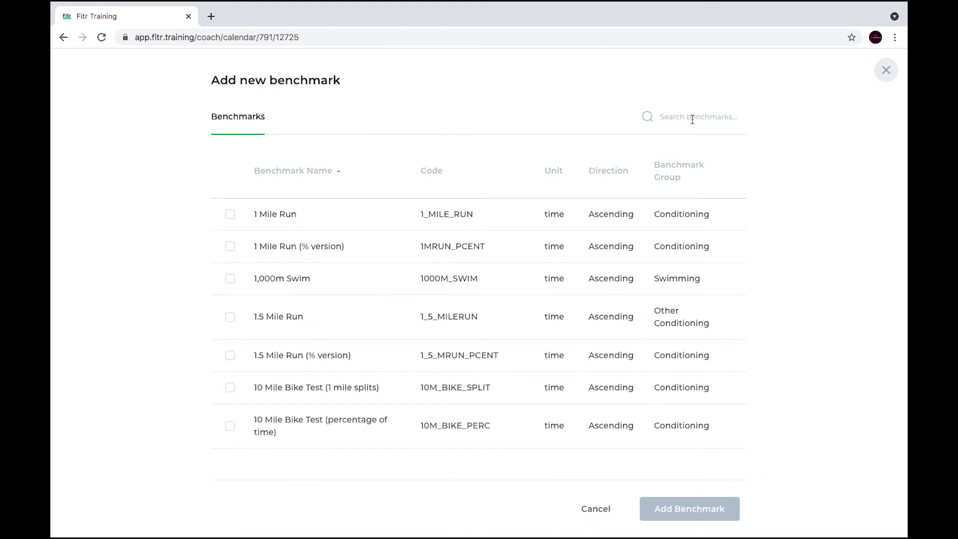
{"action": "type", "text": "ROW"}
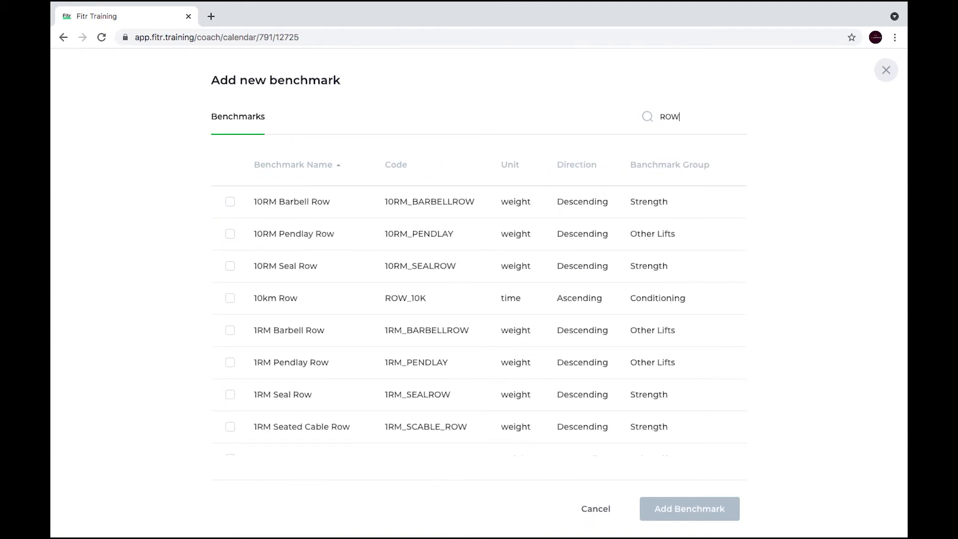
{"action": "scroll", "coordinate": [492, 322], "scroll_direction": "down", "scroll_amount": 4}
{"action": "scroll", "coordinate": [492, 324], "scroll_direction": "down", "scroll_amount": 9}
{"action": "scroll", "coordinate": [492, 325], "scroll_direction": "down", "scroll_amount": 6}
{"action": "scroll", "coordinate": [491, 325], "scroll_direction": "down", "scroll_amount": 1}
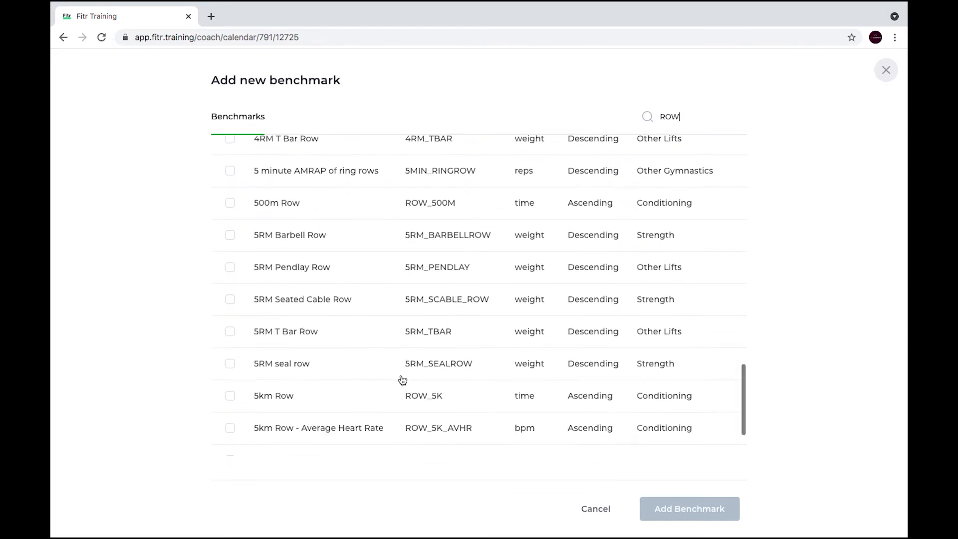
{"action": "left_click", "coordinate": [352, 408]}
{"action": "left_click", "coordinate": [691, 508]}
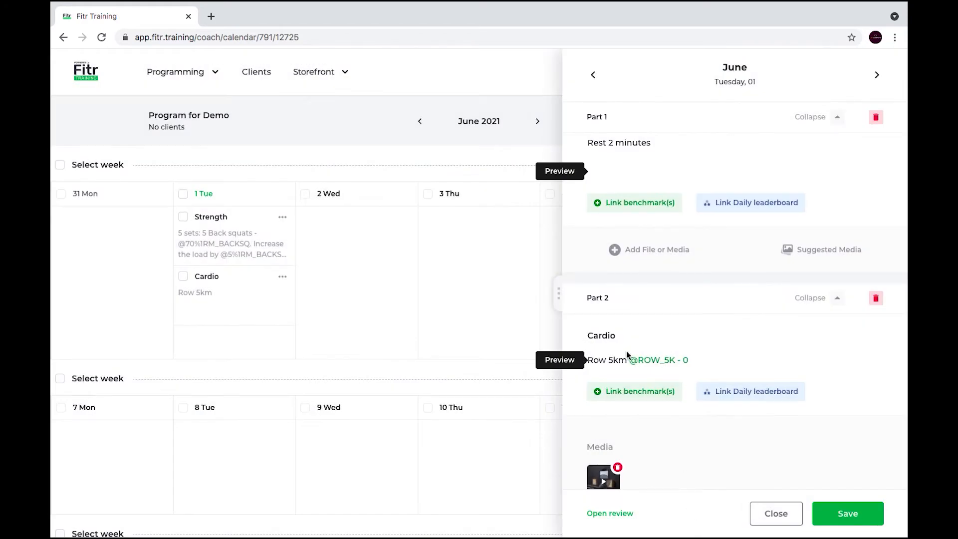
{"action": "left_click", "coordinate": [630, 360]}
{"action": "type", "text": "@"}
{"action": "left_click", "coordinate": [716, 360]}
{"action": "key", "text": "BackSpace"}
{"action": "key", "text": "BackSpace"}
{"action": "key", "text": "BackSpace"}
{"action": "type", "text": "+ 5"}
{"action": "left_click", "coordinate": [565, 364]}
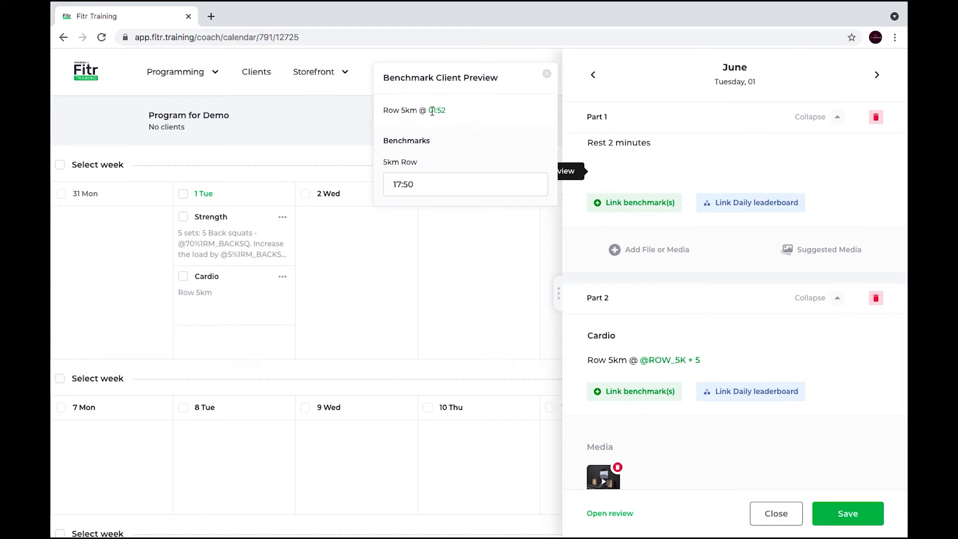
- Append "/500m" after the row benchmark code in the Cardio line
{"action": "double_click", "coordinate": [715, 363]}
{"action": "right_click", "coordinate": [715, 363]}
{"action": "left_click", "coordinate": [713, 361]}
{"action": "type", "text": "/500m"}
- Set the row benchmark's offset to + 0 and open the client preview to check the pace
{"action": "left_click", "coordinate": [701, 360]}
{"action": "key", "text": "BackSpace"}
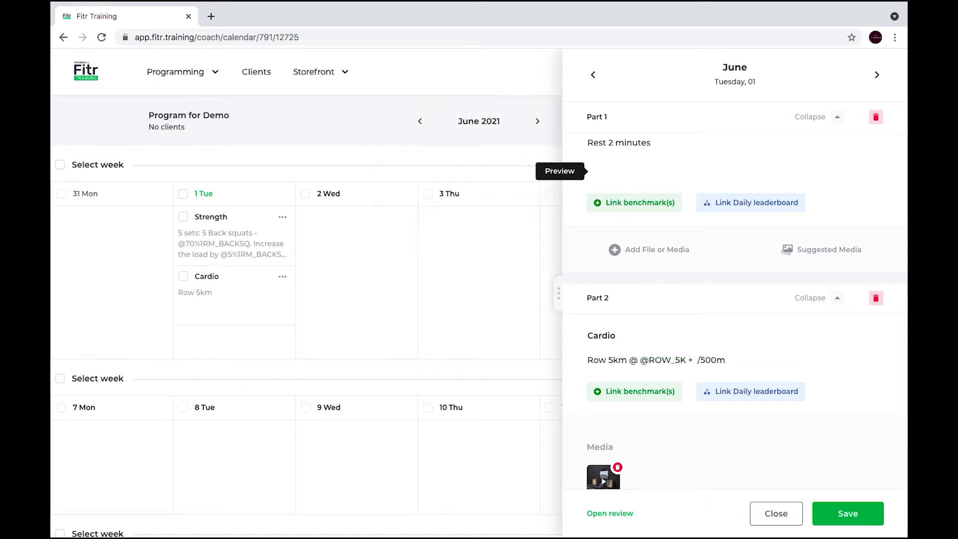
{"action": "type", "text": "0"}
{"action": "left_click", "coordinate": [566, 364]}
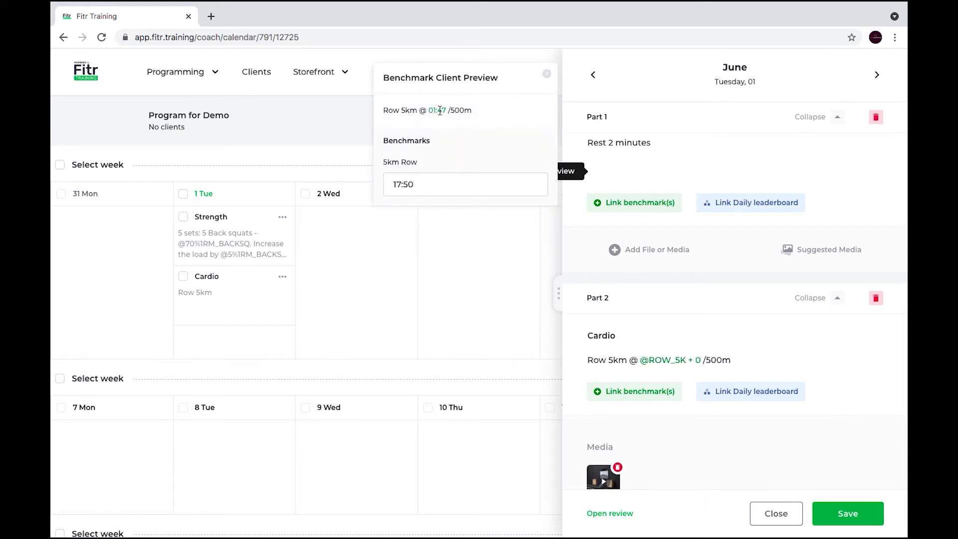
- Set the row benchmark's offset to + 5 and reopen the client preview
{"action": "left_click", "coordinate": [699, 362]}
{"action": "key", "text": "BackSpace"}
{"action": "type", "text": "5"}
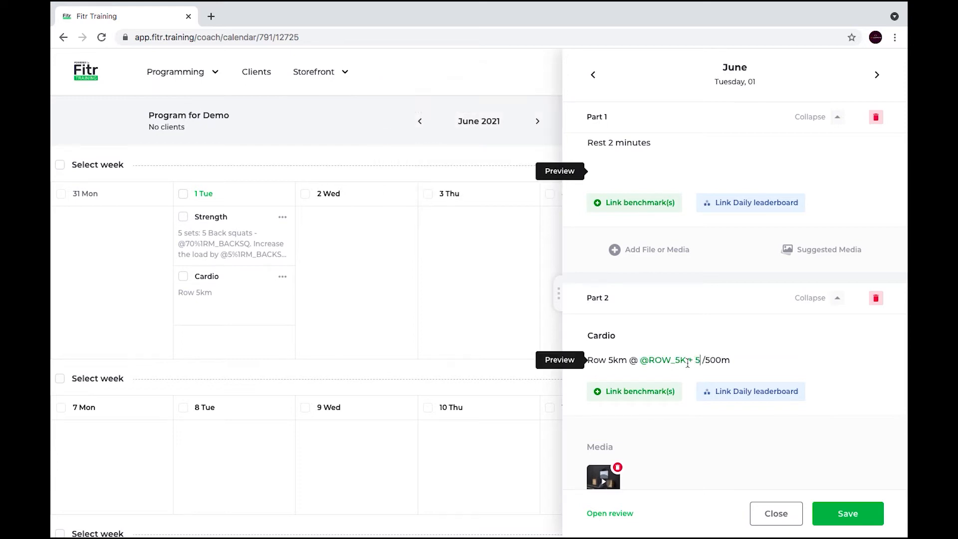
{"action": "left_click", "coordinate": [560, 359]}
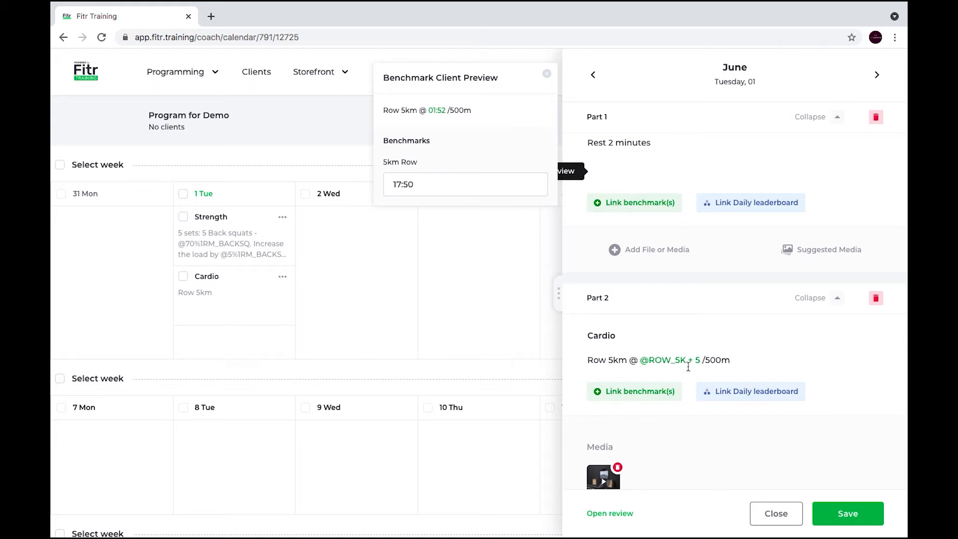
- Add a "10 sets:" line and a "500m Row @" line below the 5km row, after a blank line
{"action": "key", "text": "Return"}
{"action": "type", "text": "10 sets:"}
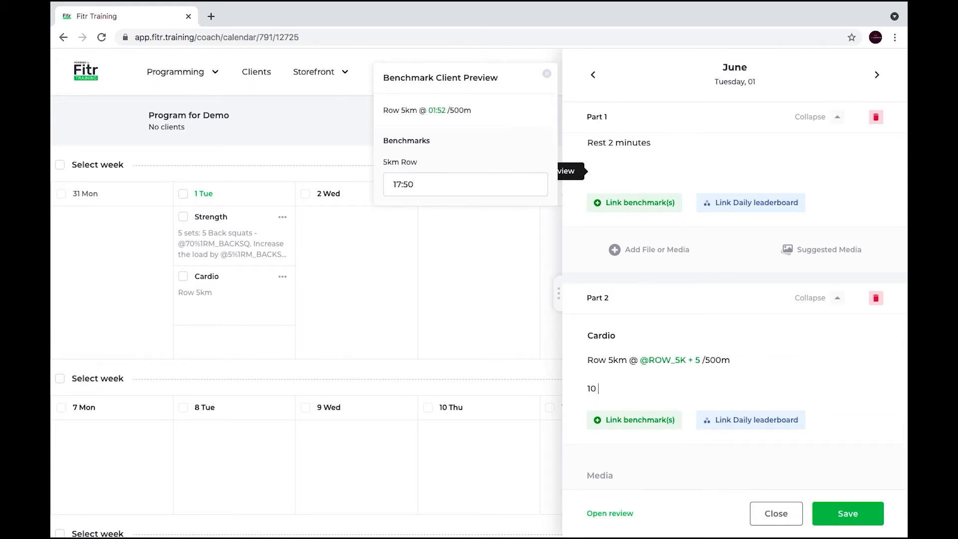
{"action": "key", "text": "Return"}
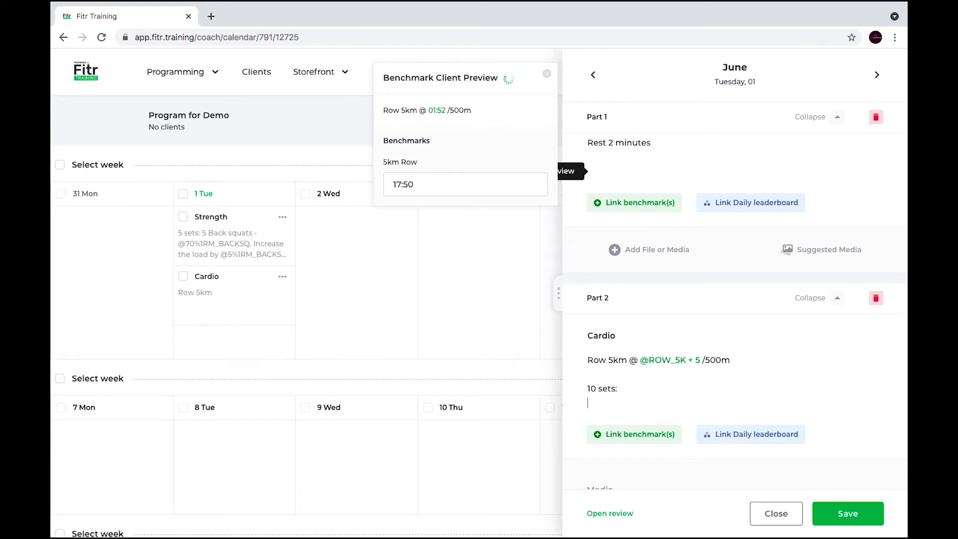
{"action": "type", "text": "500m Row @"}
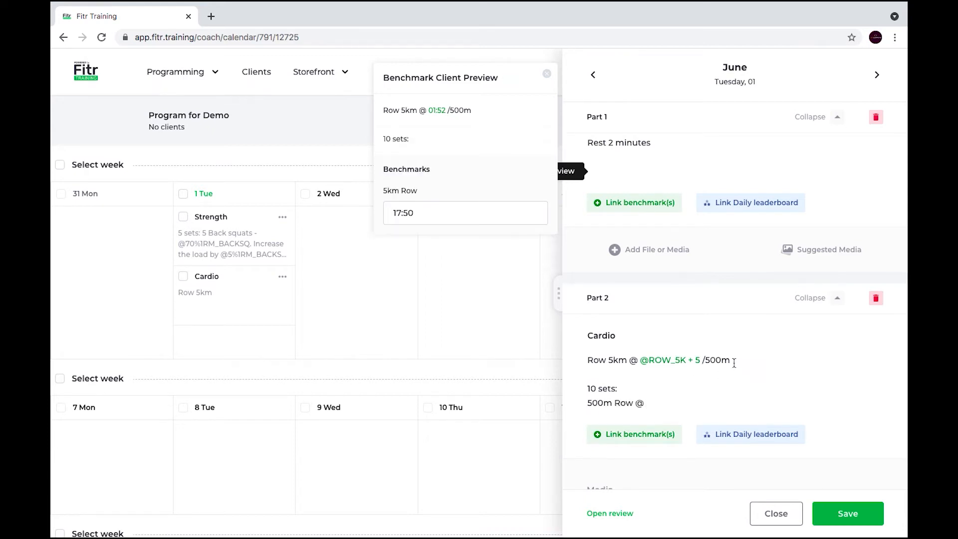
- Copy the row benchmark code with "/500m" into the "500m Row @" line and set its offset to + 0
{"action": "mouse_move", "coordinate": [642, 360]}
{"action": "left_mouse_down"}
{"action": "mouse_move", "coordinate": [699, 360]}
{"action": "mouse_move", "coordinate": [641, 359]}
{"action": "left_mouse_up"}
{"action": "key", "text": "ctrl+c"}
{"action": "left_click", "coordinate": [654, 401]}
{"action": "key", "text": "ctrl+v"}
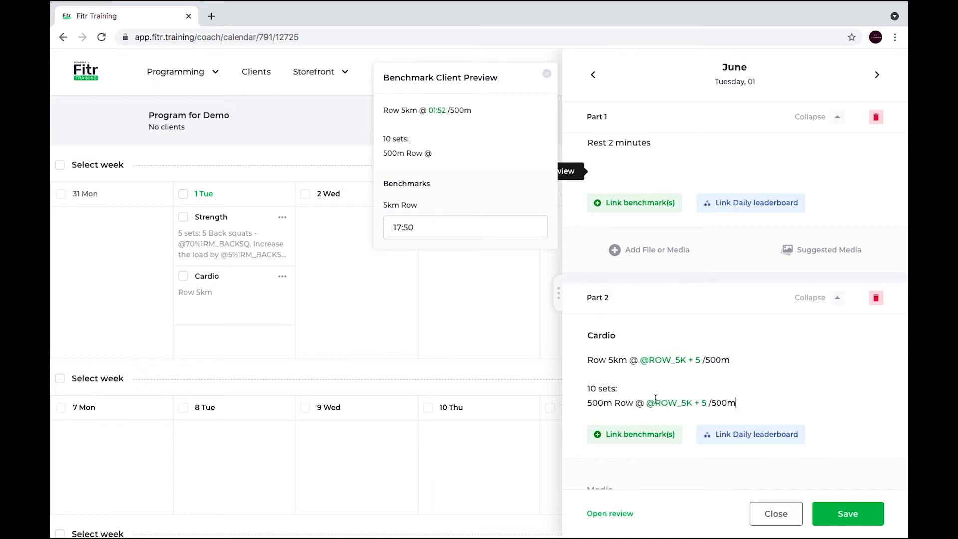
{"action": "left_click", "coordinate": [705, 403]}
{"action": "key", "text": "BackSpace"}
{"action": "type", "text": "0"}
- Add a "Rest 60s" line below the 500m row, followed by a new line
{"action": "left_click", "coordinate": [767, 406]}
{"action": "key", "text": "Return"}
{"action": "type", "text": "Rest 60s"}
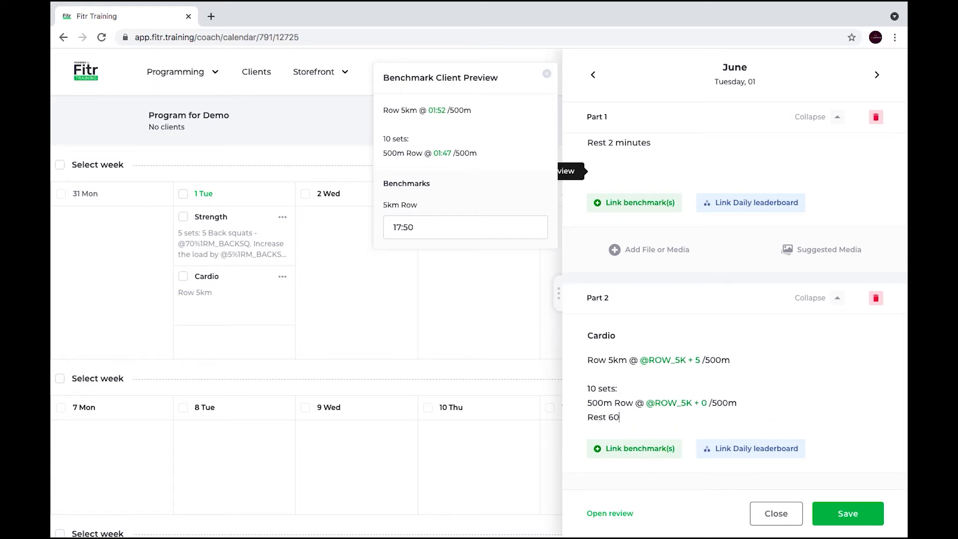
{"action": "key", "text": "Return"}
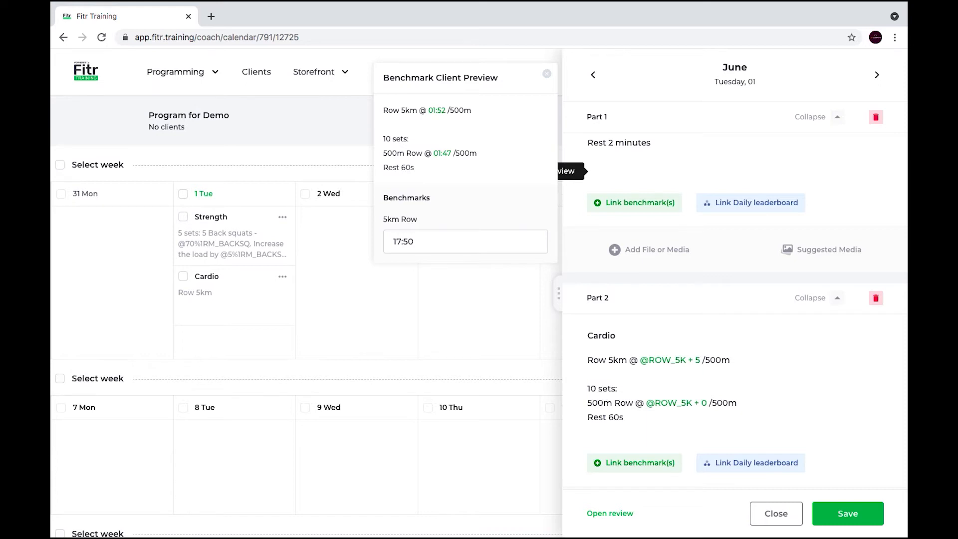
- Browse the unfiltered benchmark list for the Cardio part without adding any benchmark
{"action": "left_click", "coordinate": [644, 463]}
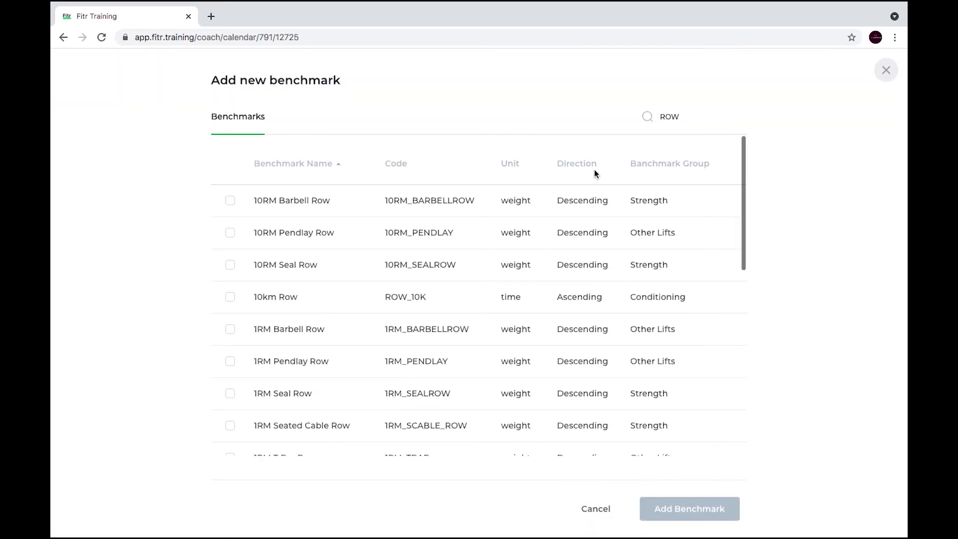
{"action": "left_click_drag", "start_coordinate": [686, 116], "coordinate": [616, 109]}
{"action": "key", "text": "BackSpace"}
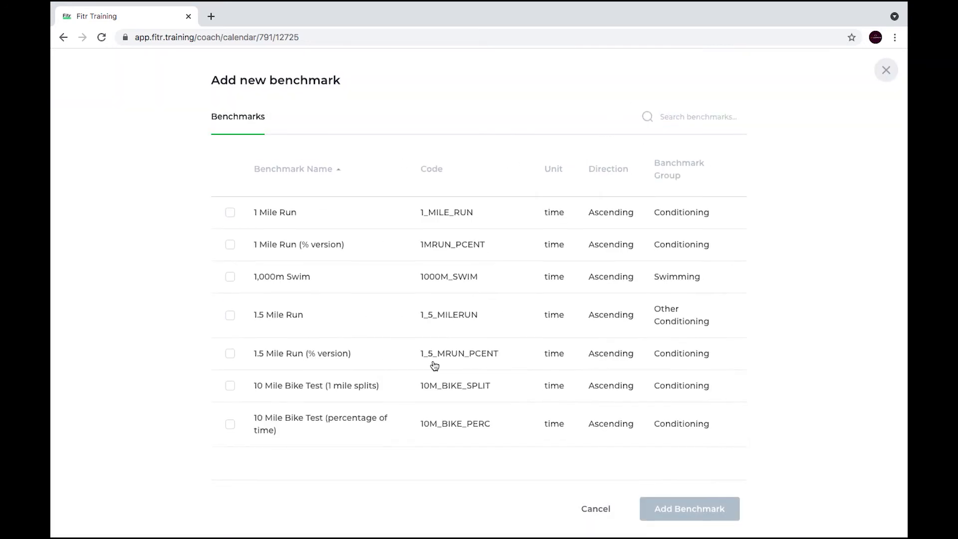
{"action": "scroll", "coordinate": [434, 364], "scroll_direction": "down", "scroll_amount": 7}
{"action": "scroll", "coordinate": [435, 365], "scroll_direction": "down", "scroll_amount": 15}
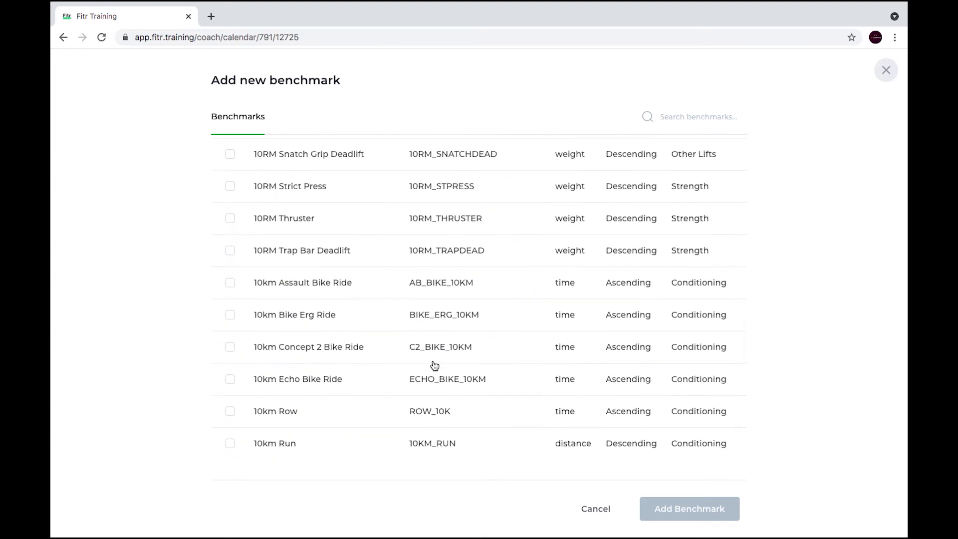
{"action": "scroll", "coordinate": [432, 366], "scroll_direction": "down", "scroll_amount": 5}
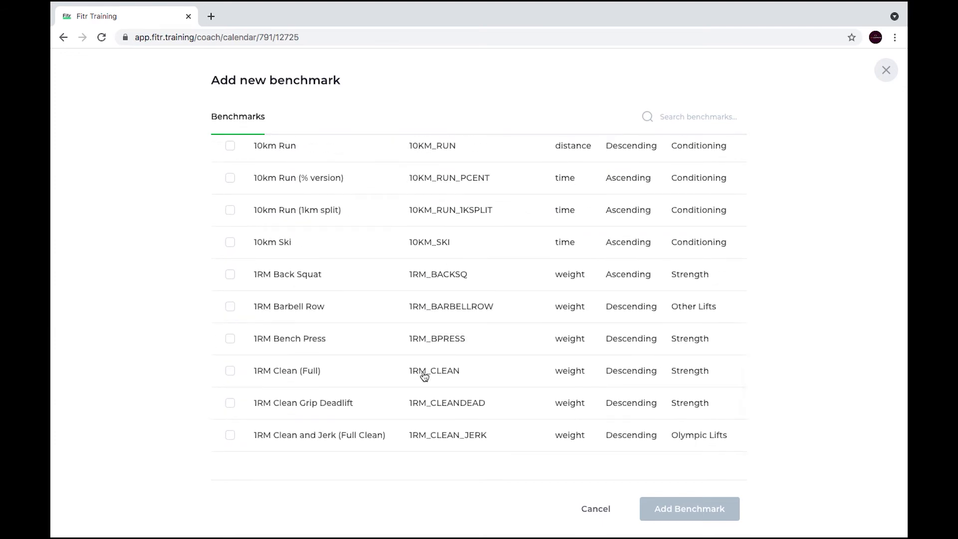
{"action": "scroll", "coordinate": [425, 376], "scroll_direction": "down", "scroll_amount": 5}
{"action": "scroll", "coordinate": [423, 375], "scroll_direction": "down", "scroll_amount": 5}
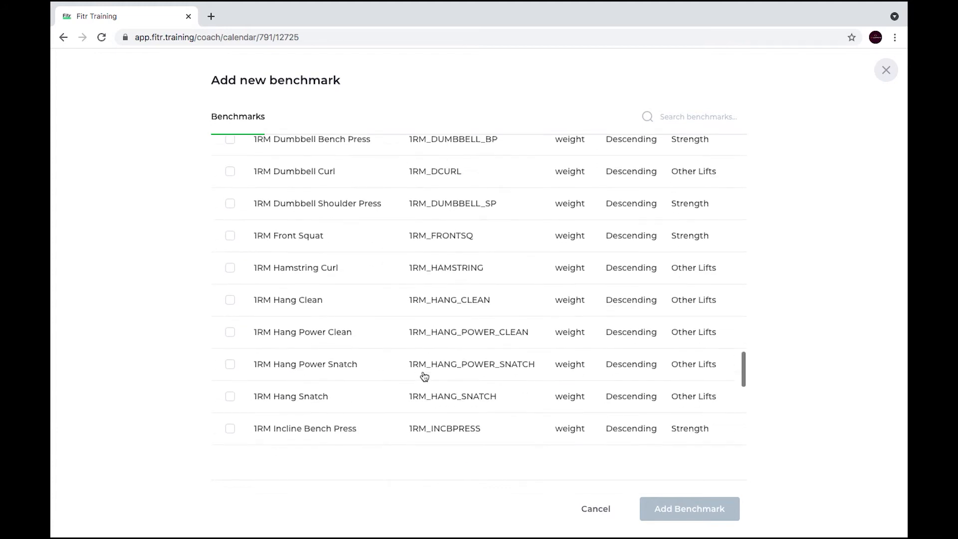
{"action": "scroll", "coordinate": [424, 376], "scroll_direction": "down", "scroll_amount": 5}
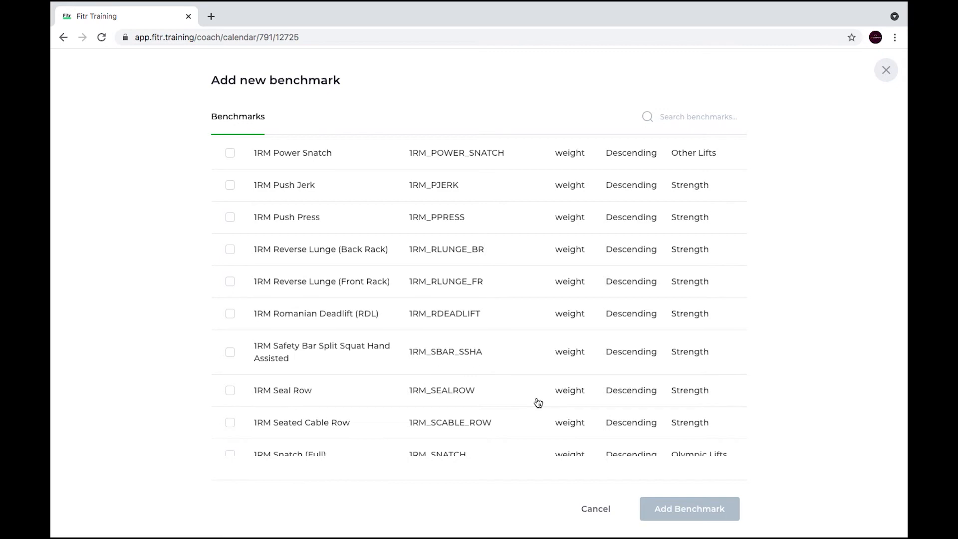
{"action": "scroll", "coordinate": [501, 390], "scroll_direction": "down", "scroll_amount": 8}
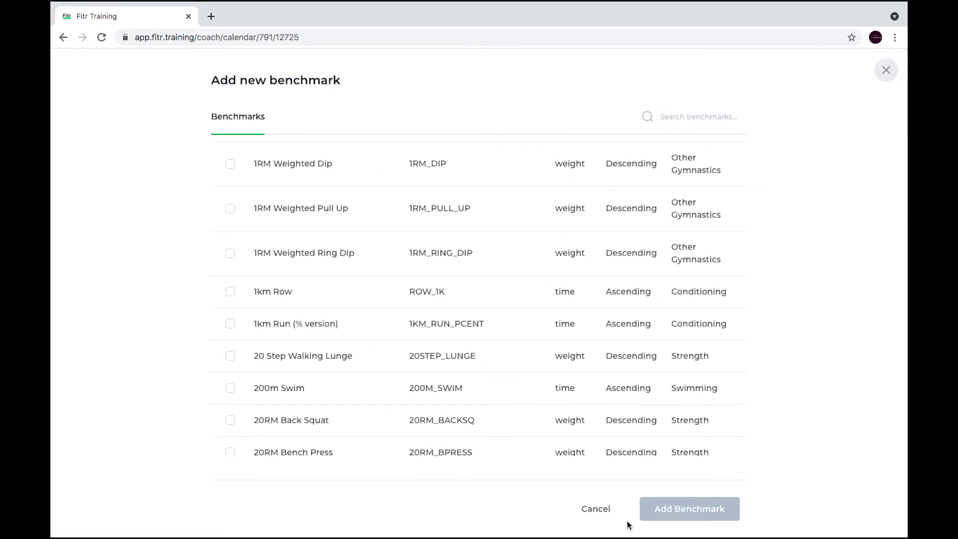
{"action": "left_click", "coordinate": [601, 510]}
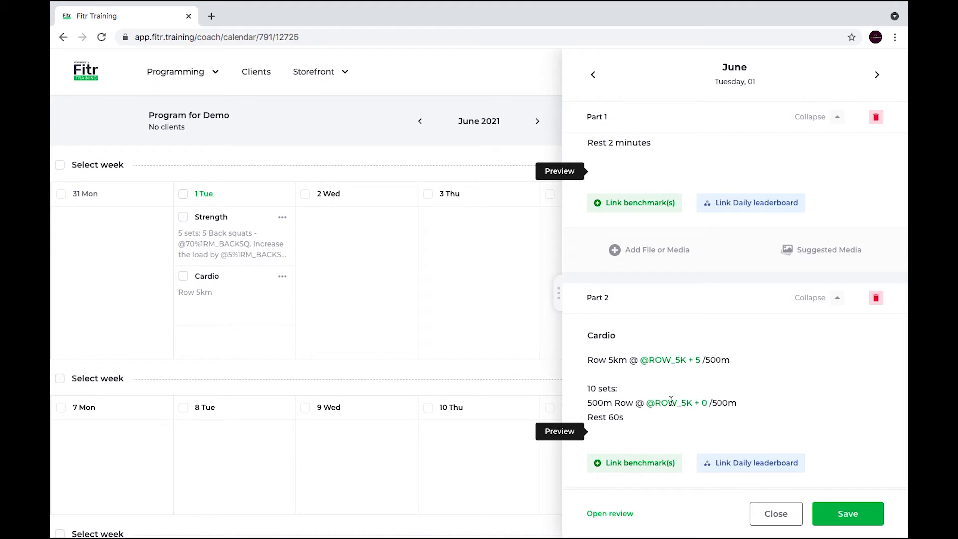
{"action": "left_click", "coordinate": [658, 429]}
{"action": "scroll", "coordinate": [649, 395], "scroll_direction": "up", "scroll_amount": 2}
{"action": "left_click", "coordinate": [627, 259]}
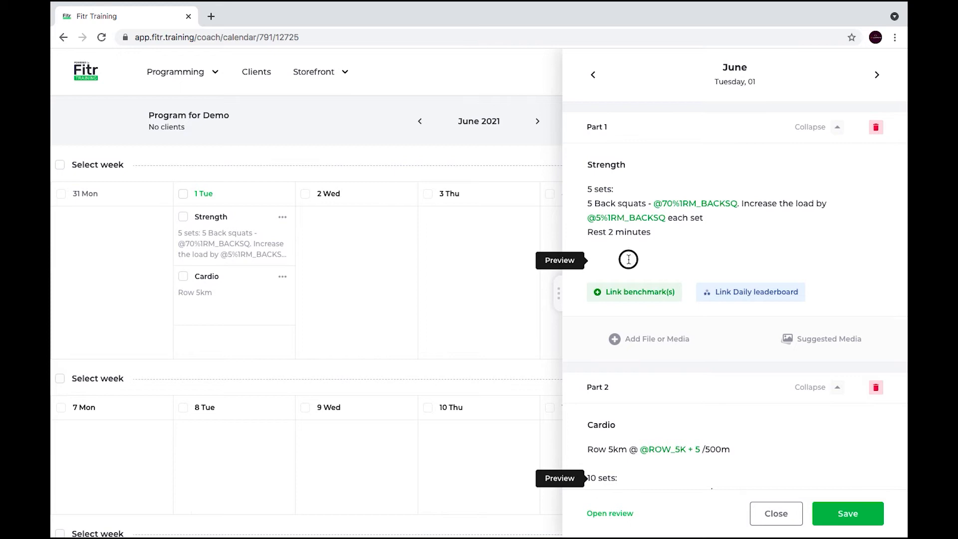
{"action": "type", "text": "@1RM_SNATCH"}
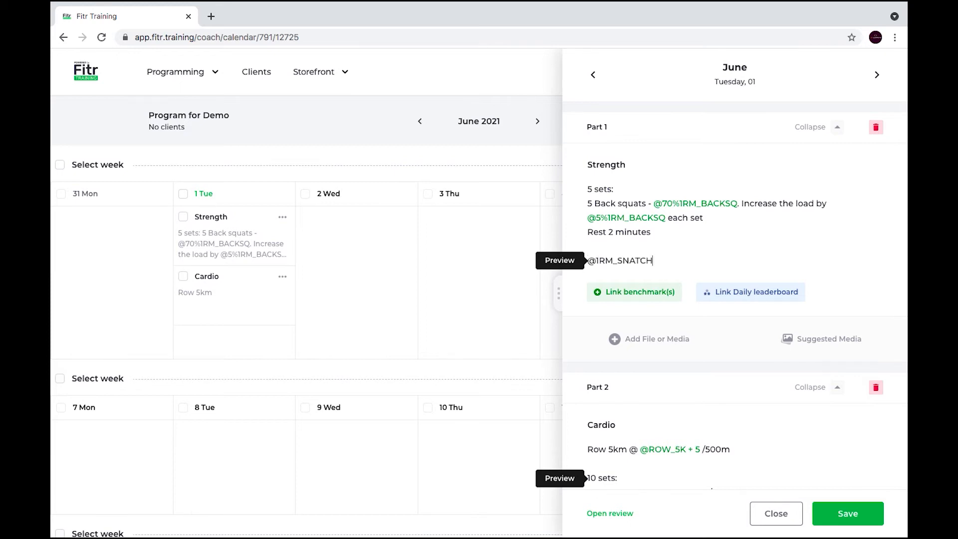
{"action": "left_click", "coordinate": [596, 263]}
{"action": "type", "text": "90%"}
- Insert an "EMOM x 10" line above the snatch benchmark and put "1 Snatch" in front of its code
{"action": "type", "text": "EMOM x 101"}
{"action": "key", "text": "Return"}
{"action": "key", "text": "BackSpace"}
{"action": "key", "text": "BackSpace"}
{"action": "key", "text": "Return"}
{"action": "type", "text": "1 Snatch"}
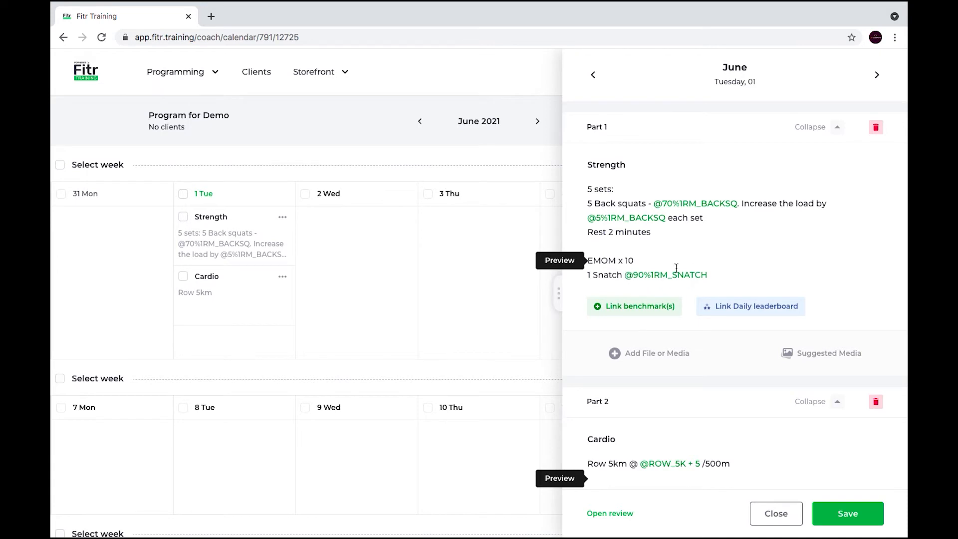
- Open the client preview of the Strength part and add "@" before the snatch benchmark code
{"action": "left_click", "coordinate": [561, 261]}
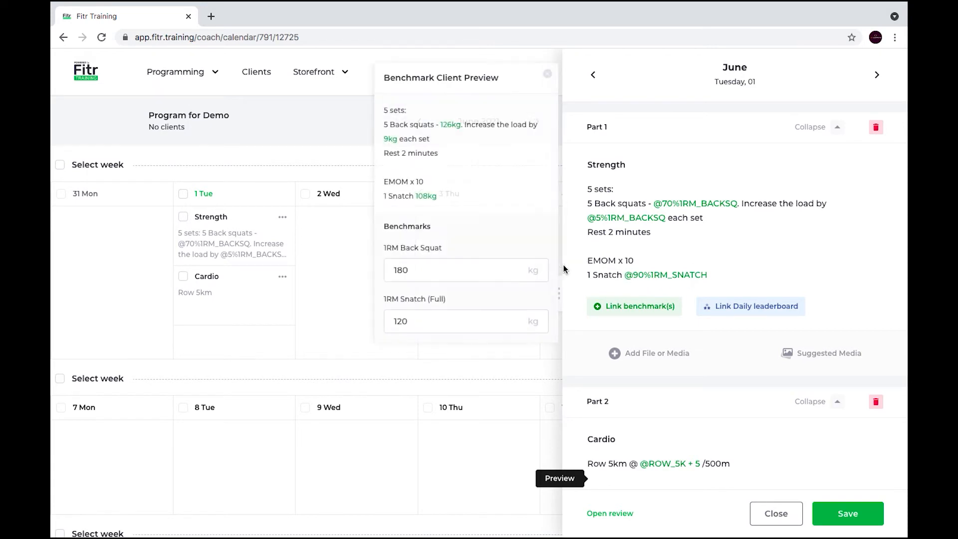
{"action": "left_click", "coordinate": [626, 275]}
{"action": "type", "text": "@"}
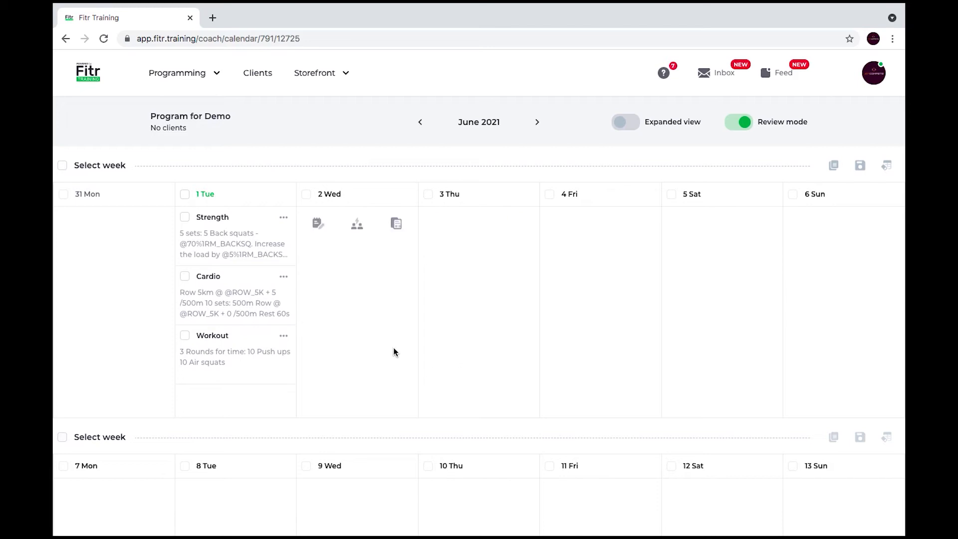
- Open the 1 June Workout part for editing and copy its three description lines
{"action": "left_click", "coordinate": [279, 366]}
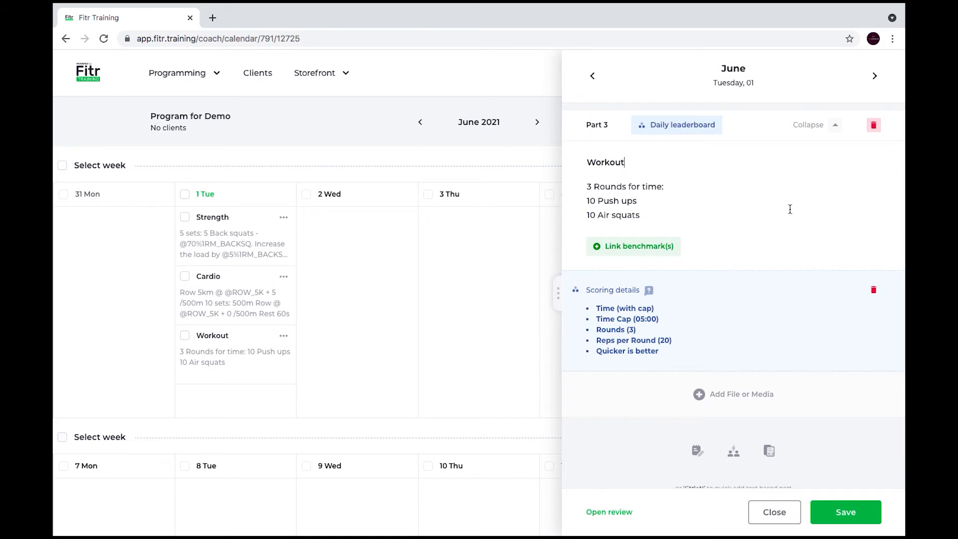
{"action": "left_click_drag", "start_coordinate": [642, 215], "coordinate": [567, 182]}
{"action": "key", "text": "ctrl+c"}
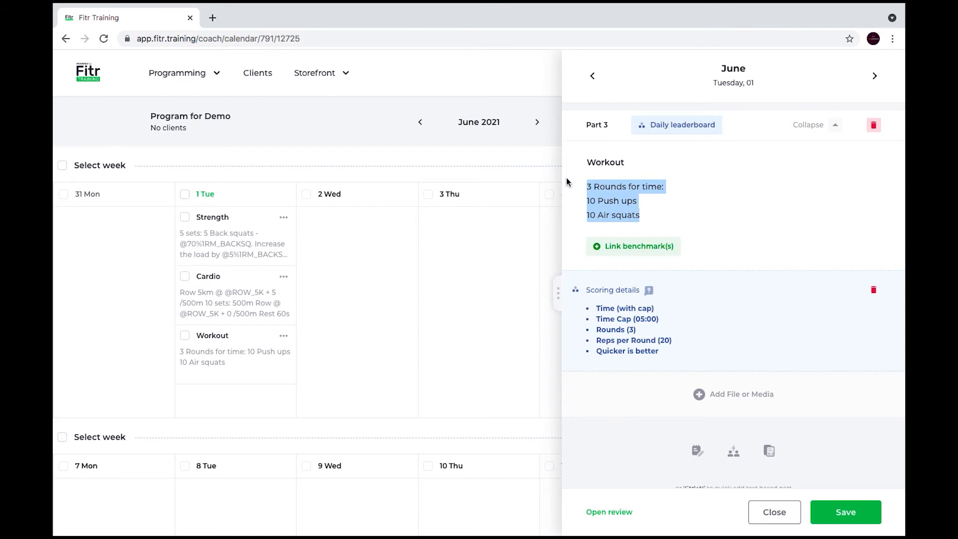
{"action": "left_click", "coordinate": [874, 290]}
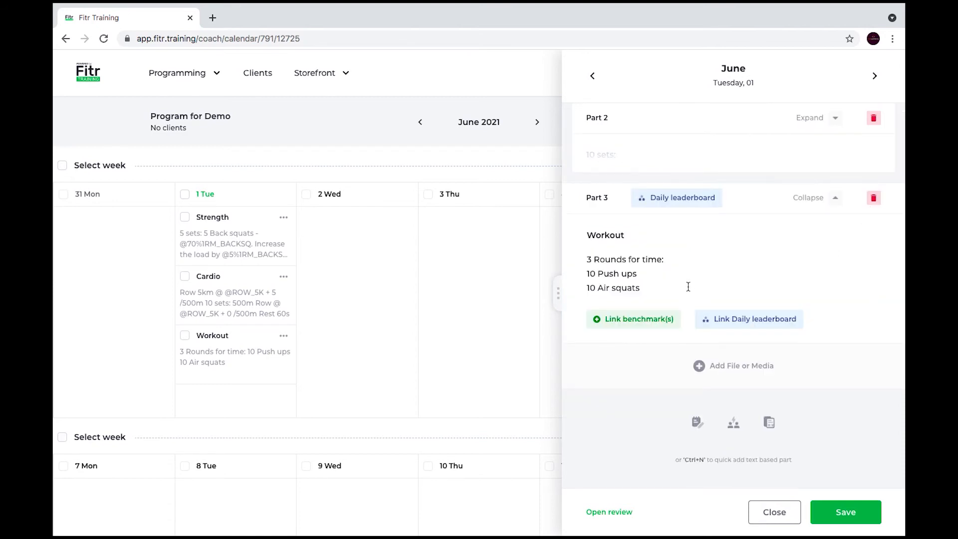
{"action": "left_click", "coordinate": [874, 198]}
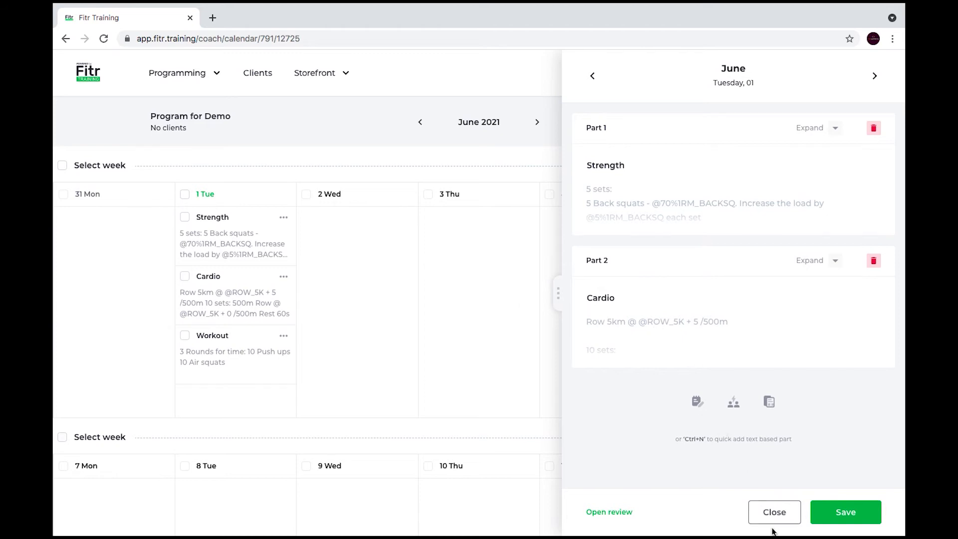
{"action": "left_click", "coordinate": [773, 511]}
{"action": "left_click", "coordinate": [576, 190]}
- Delete the Workout part from 1 June, save the day and close its editor
{"action": "mouse_move", "coordinate": [169, 398]}
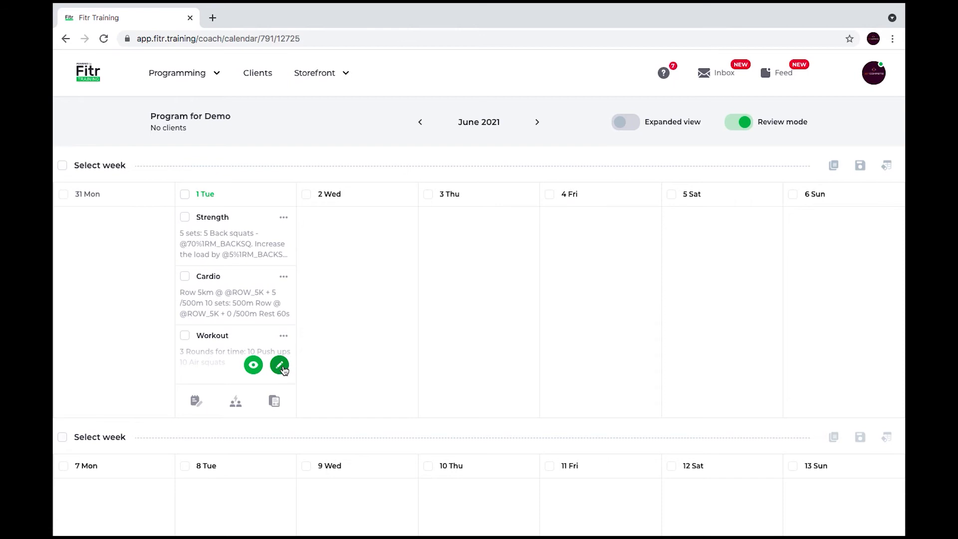
{"action": "left_click", "coordinate": [280, 366]}
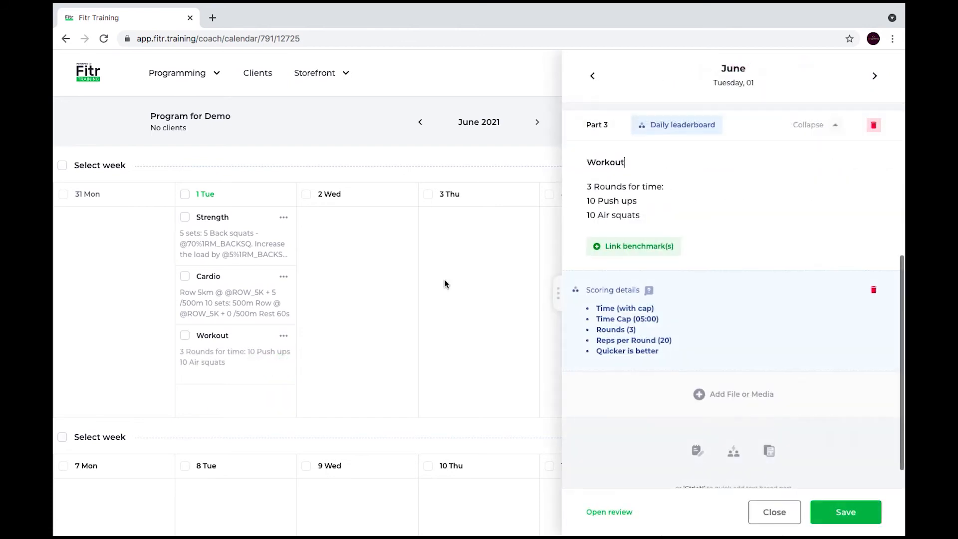
{"action": "left_click", "coordinate": [873, 125]}
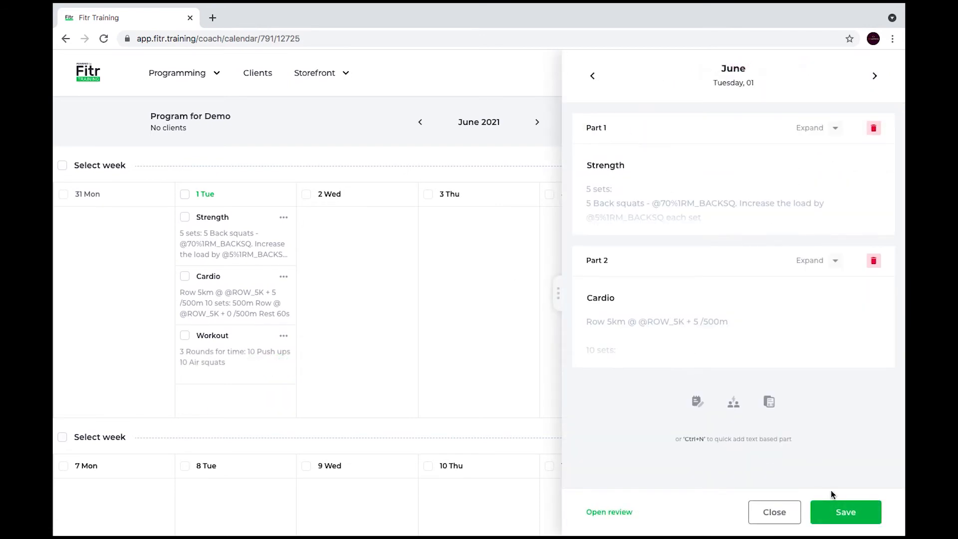
{"action": "left_click", "coordinate": [838, 510]}
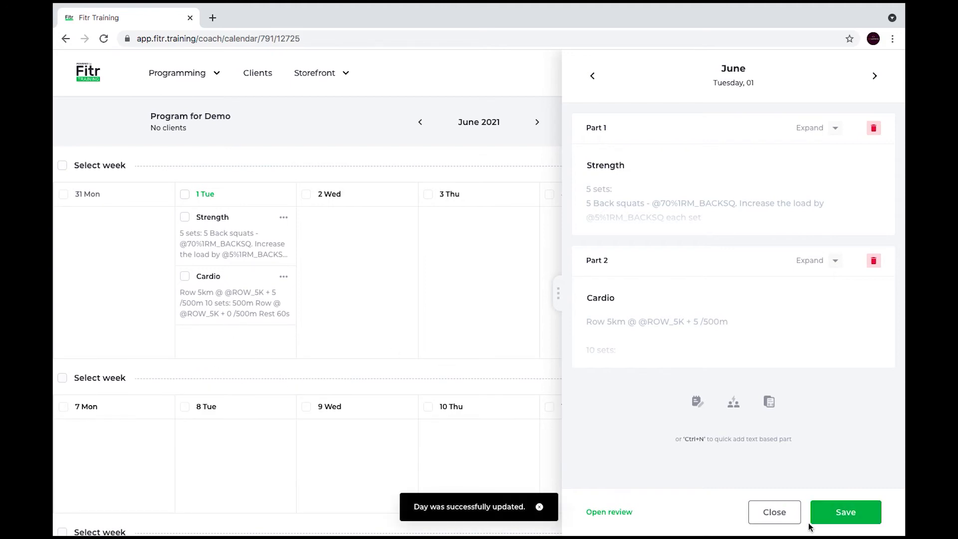
{"action": "left_click", "coordinate": [774, 513]}
- Add a new text part titled "Workout" to 1 June and paste the copied "3 Rounds for time:" description into it
{"action": "left_click", "coordinate": [198, 343]}
{"action": "scroll", "coordinate": [617, 396], "scroll_direction": "down", "scroll_amount": 2}
{"action": "left_click", "coordinate": [605, 353]}
{"action": "type", "text": "Workout"}
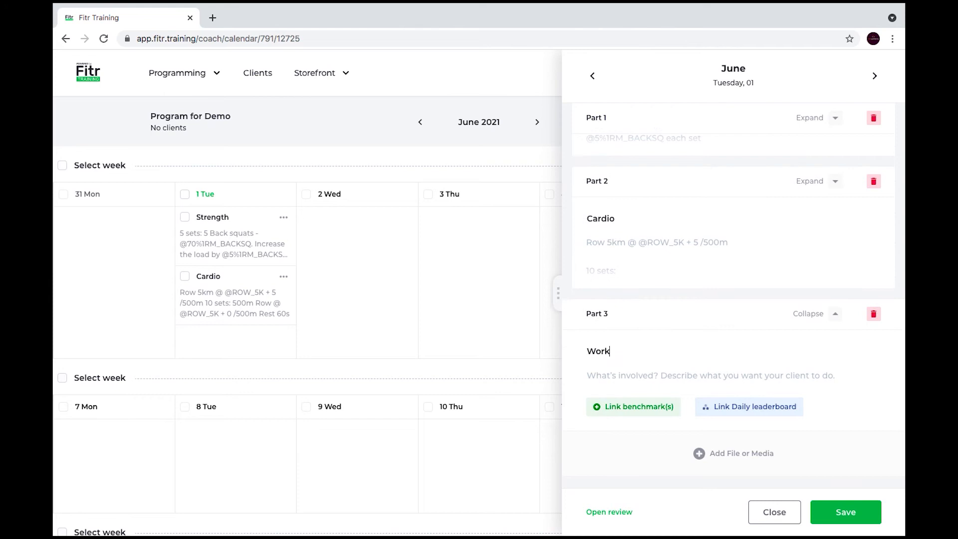
{"action": "left_click", "coordinate": [618, 378]}
{"action": "key", "text": "ctrl+v"}
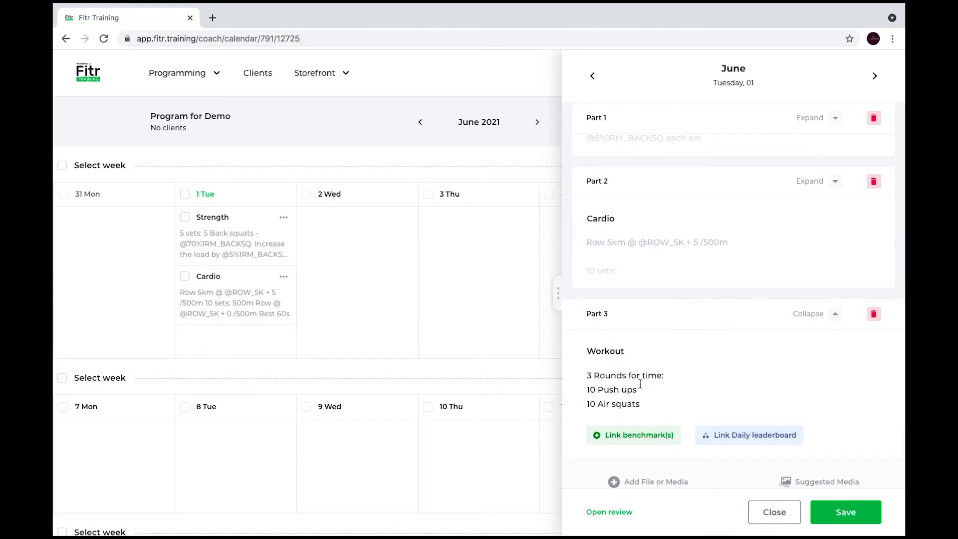
- Start linking a daily leaderboard to the Workout part with score type Time and ordering Quicker is better
{"action": "left_click", "coordinate": [745, 438]}
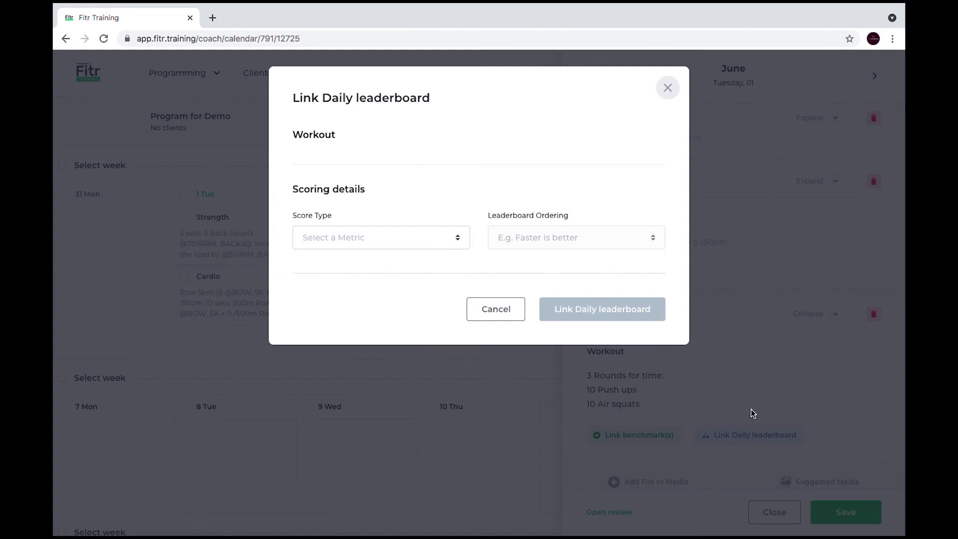
{"action": "left_click", "coordinate": [459, 239]}
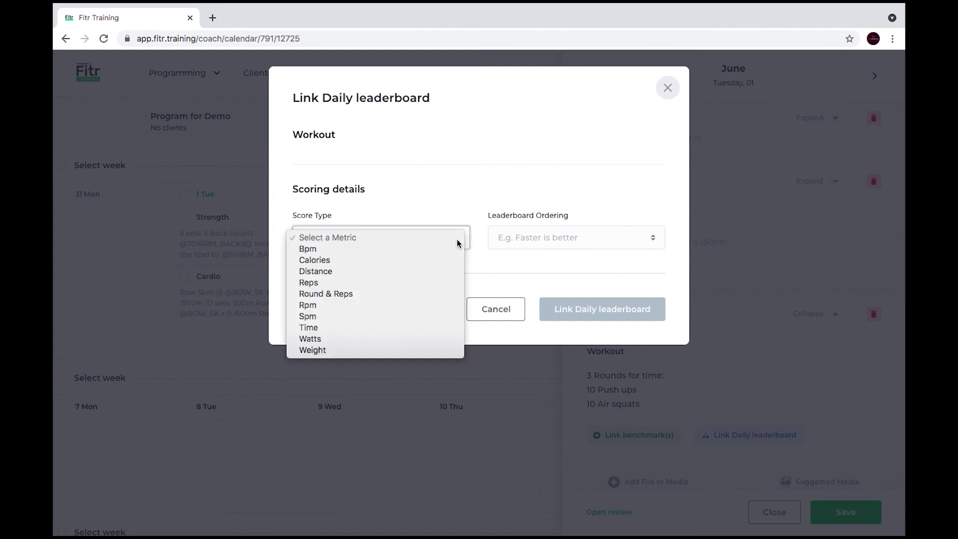
{"action": "left_click", "coordinate": [427, 327]}
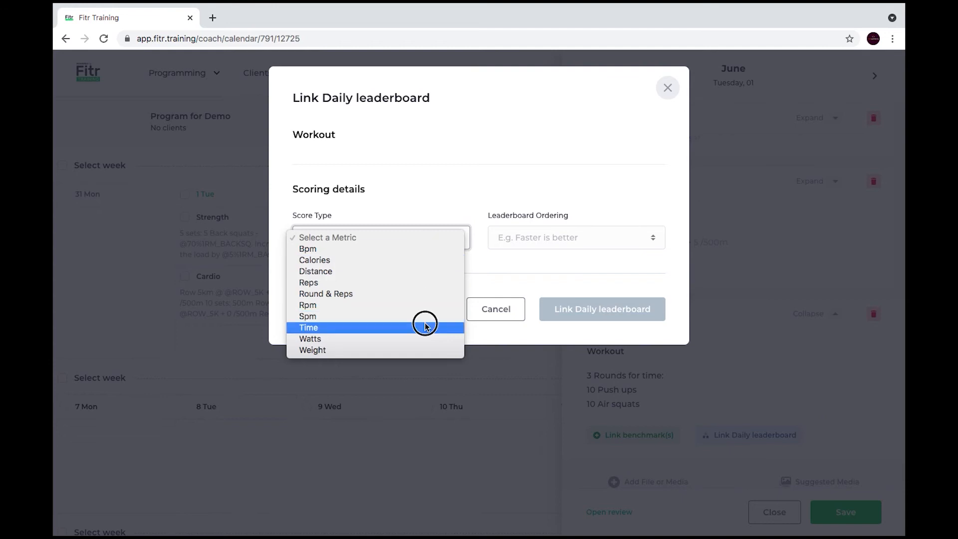
{"action": "left_click", "coordinate": [577, 238]}
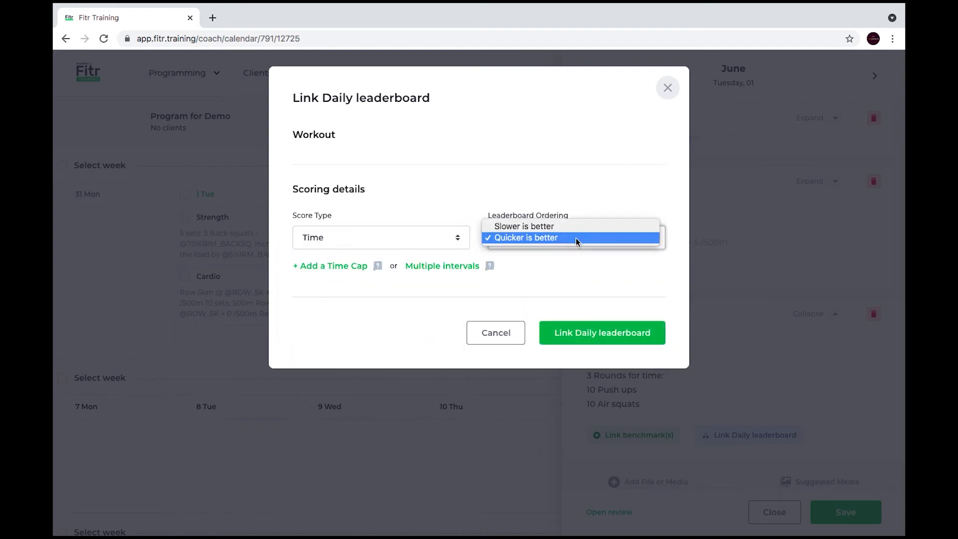
{"action": "left_click", "coordinate": [574, 252]}
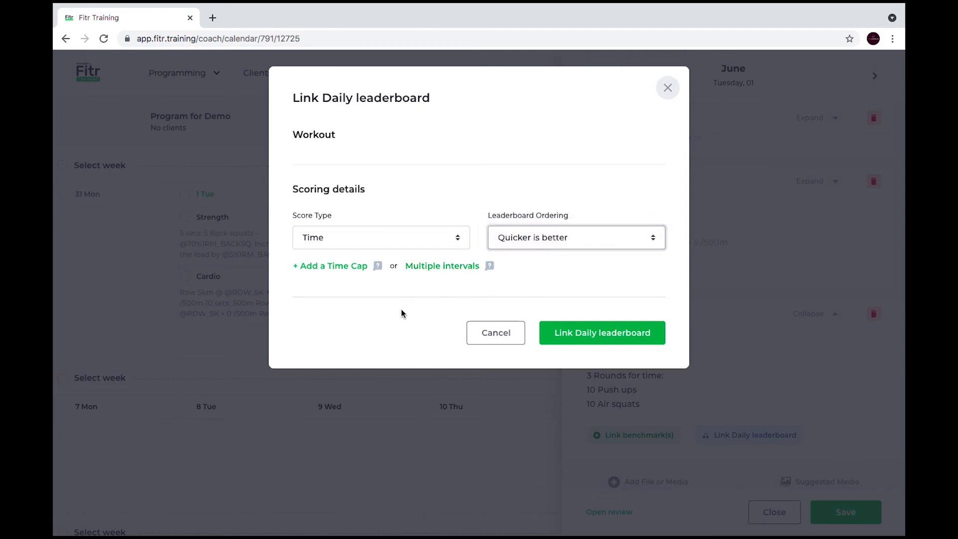
- Add a time cap to the leaderboard scoring, remove it and add multiple intervals instead
{"action": "left_click", "coordinate": [355, 269]}
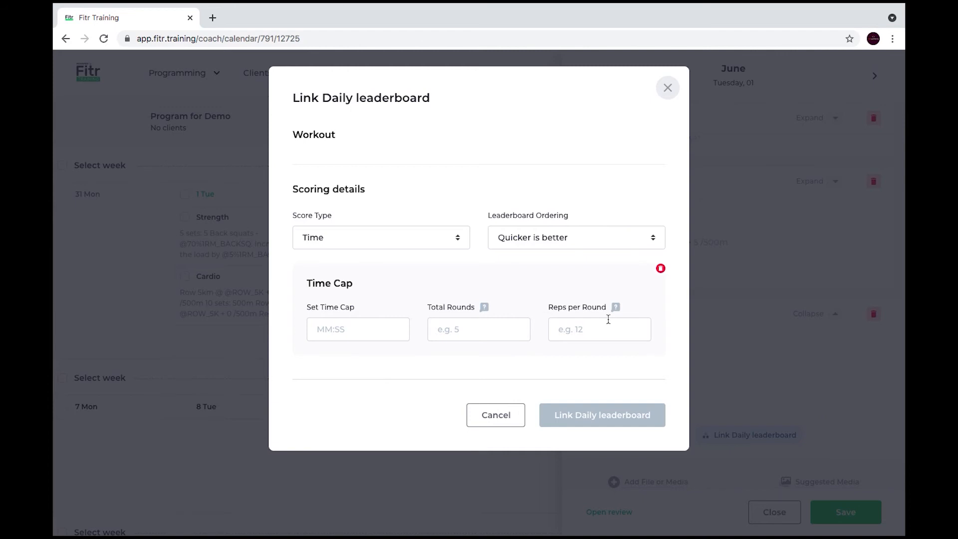
{"action": "left_click", "coordinate": [661, 268]}
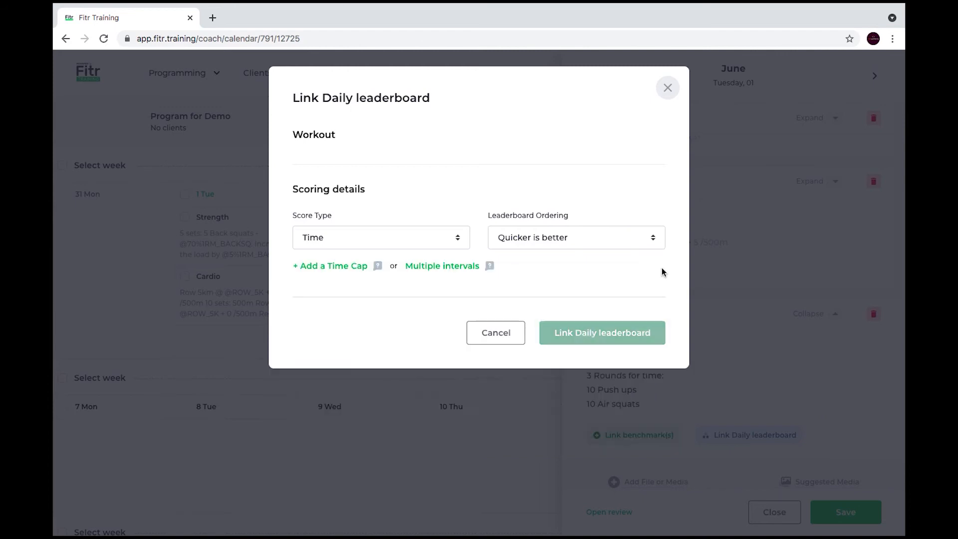
{"action": "left_click", "coordinate": [442, 268]}
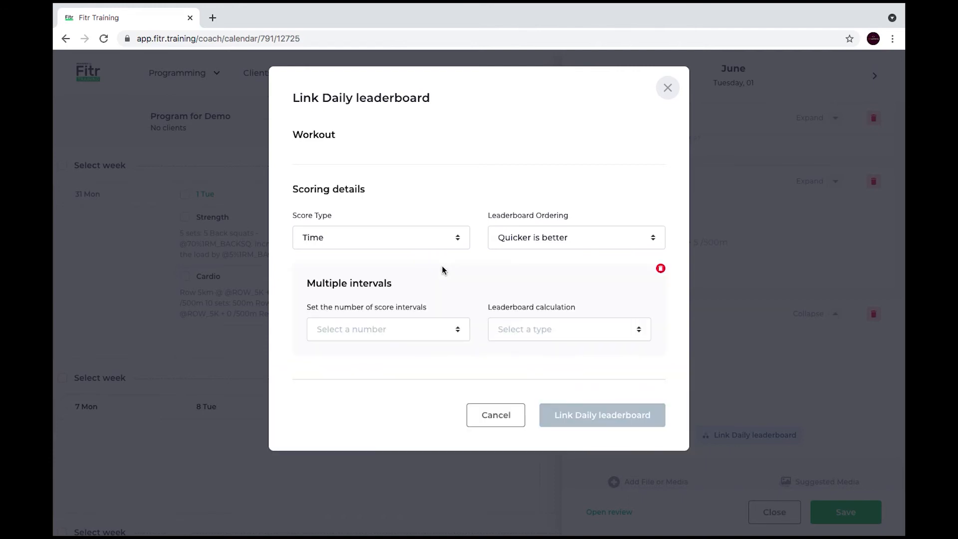
- Check which numbers of score intervals and which leaderboard calculation types are offered for multiple intervals
{"action": "left_click", "coordinate": [442, 329]}
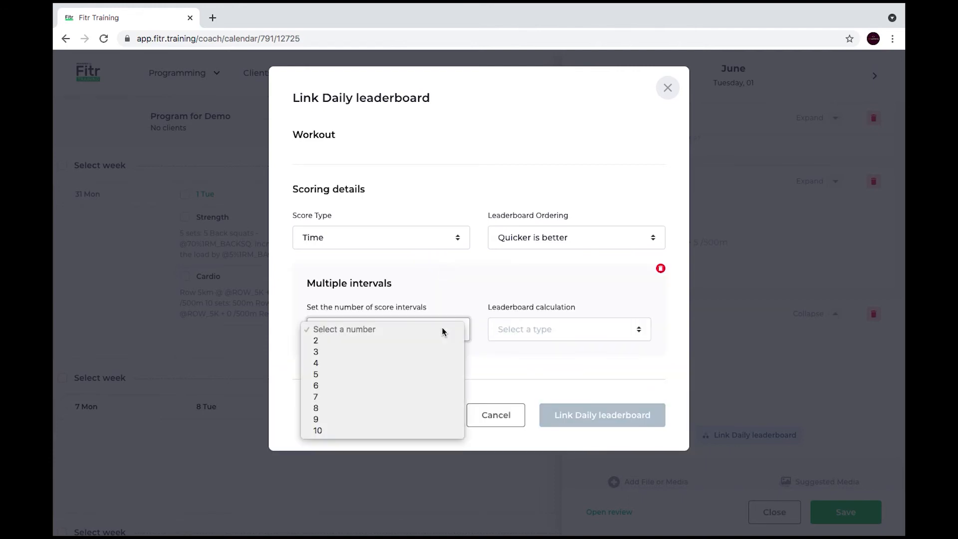
{"action": "left_click", "coordinate": [455, 295]}
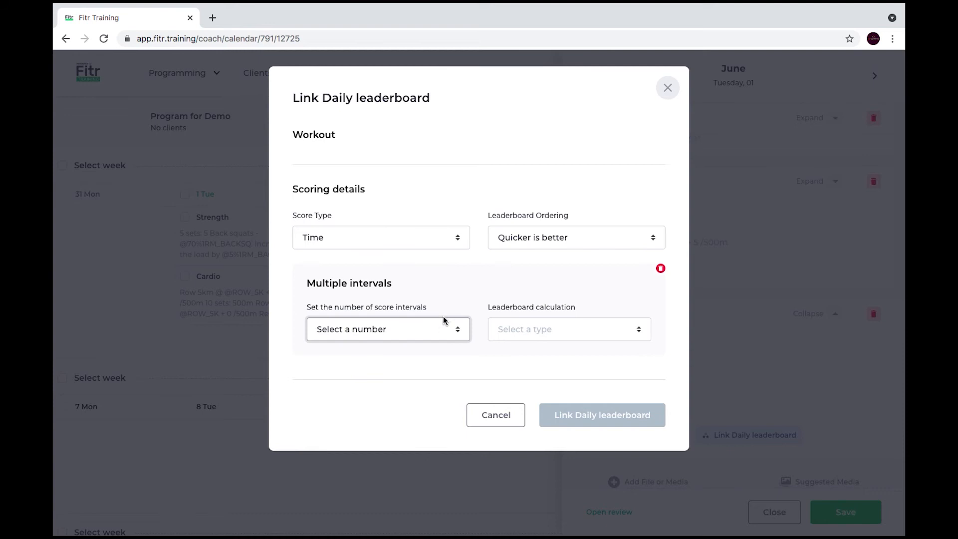
{"action": "left_click", "coordinate": [446, 329]}
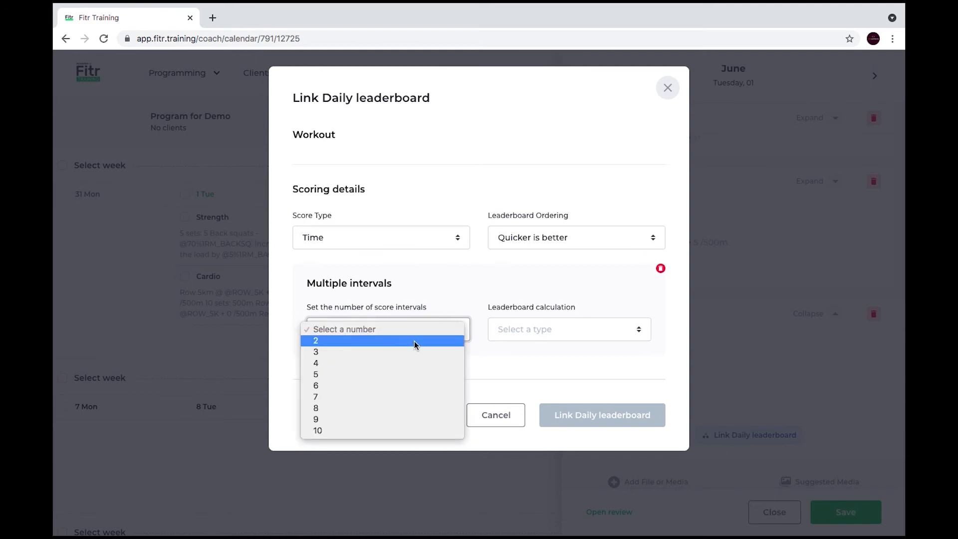
{"action": "left_click", "coordinate": [484, 286]}
{"action": "left_click", "coordinate": [528, 323]}
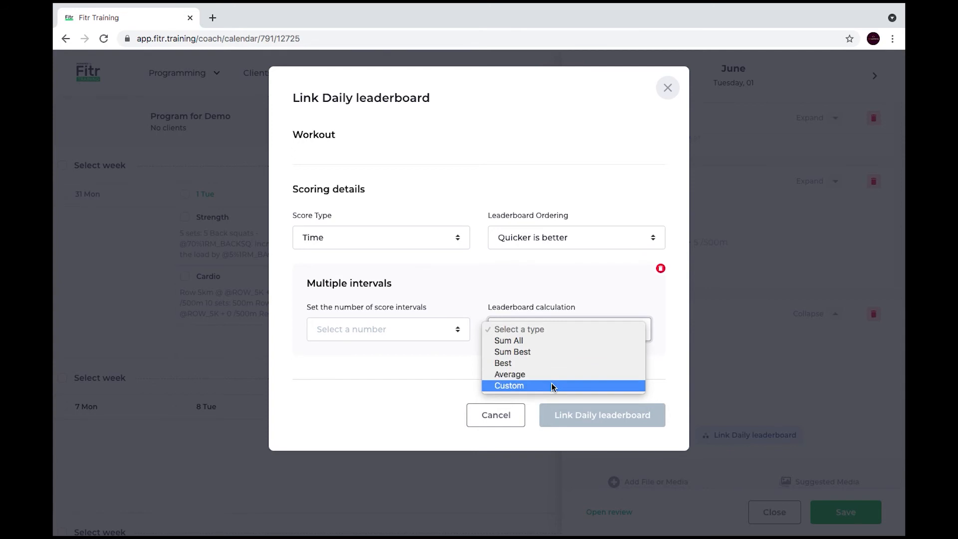
- Remove the multiple intervals from the scoring details and link the daily leaderboard to the Workout part
{"action": "left_click", "coordinate": [661, 269]}
{"action": "left_click", "coordinate": [661, 269]}
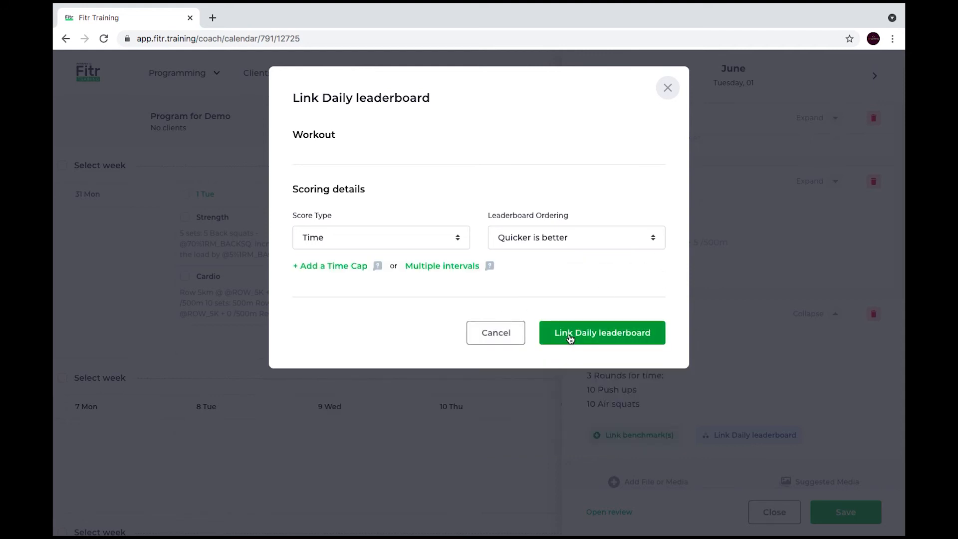
{"action": "left_click", "coordinate": [570, 339]}
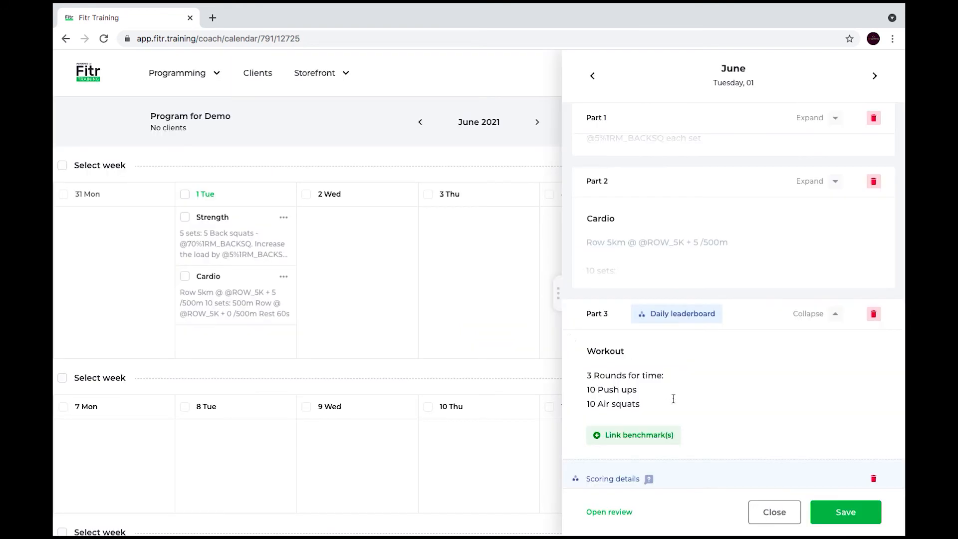
- Save the 1 June day with its linked Workout part and close the day editor
{"action": "scroll", "coordinate": [673, 400], "scroll_direction": "down", "scroll_amount": 2}
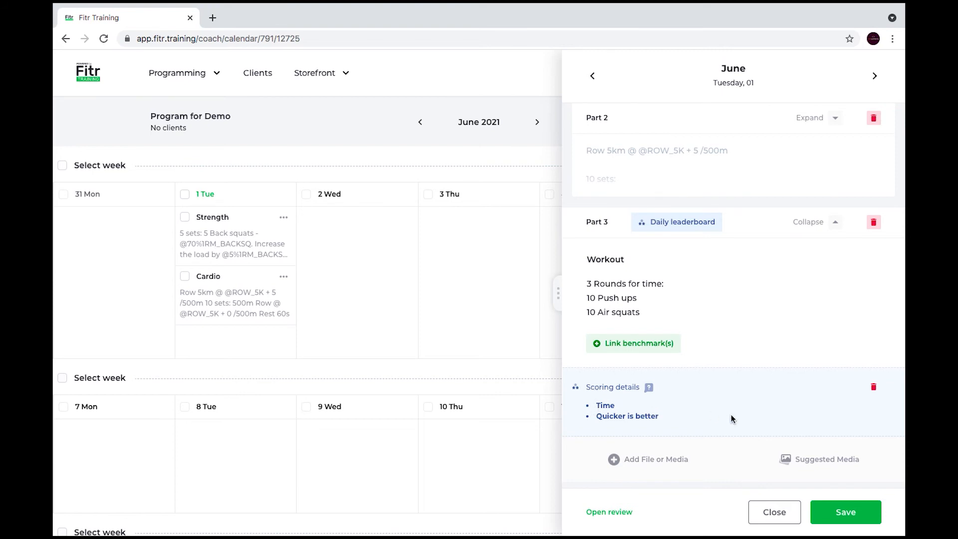
{"action": "left_click", "coordinate": [858, 518]}
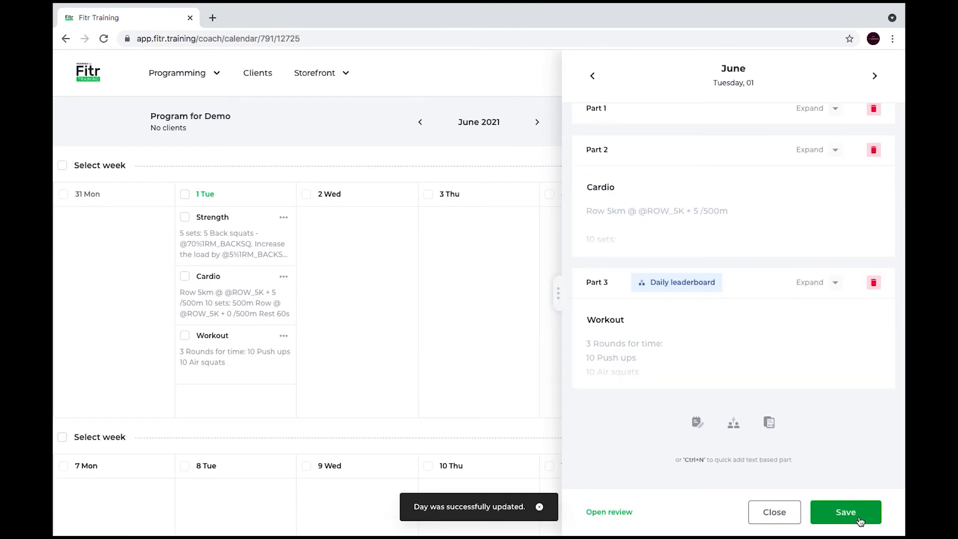
{"action": "left_click", "coordinate": [792, 514]}
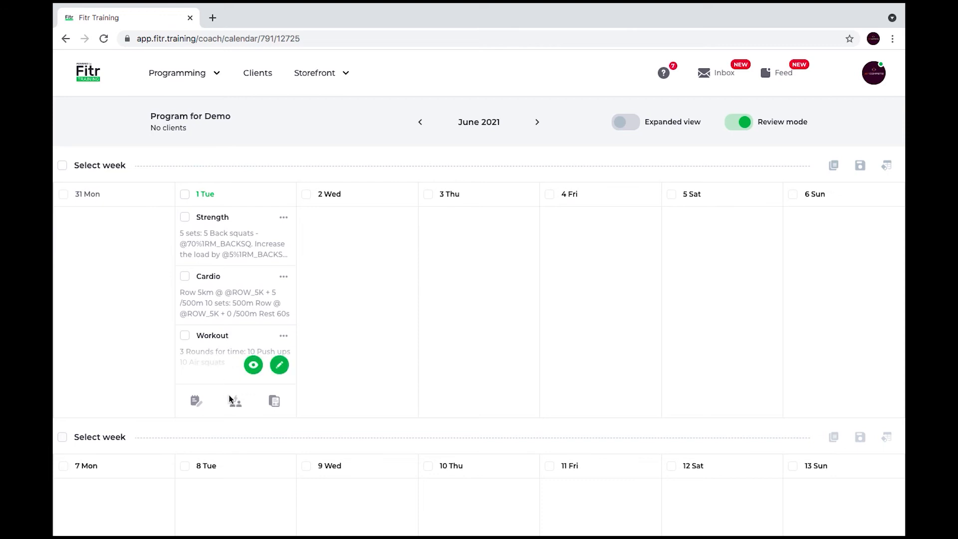
- Insert the existing "Fitr Challenge" from My Library as a challenge part on 1 June
{"action": "left_click", "coordinate": [236, 406]}
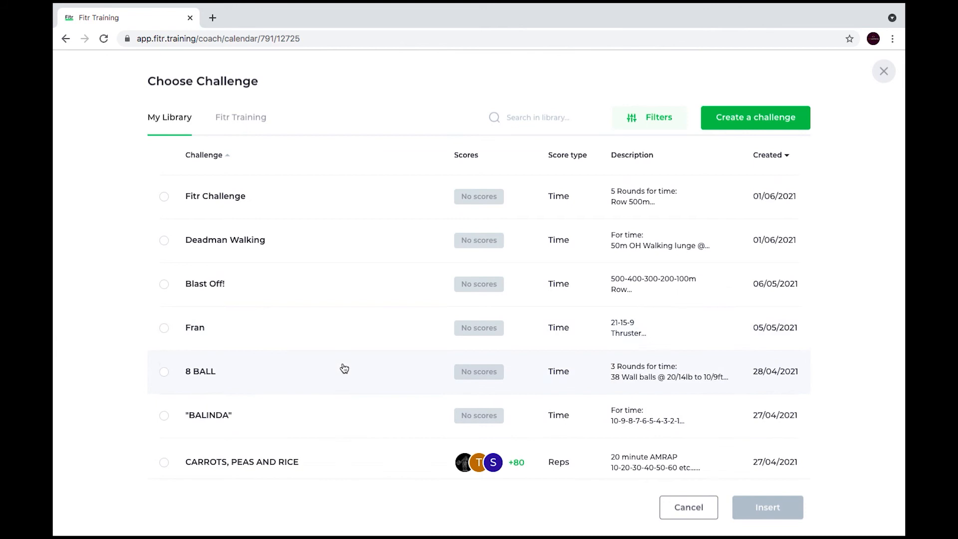
{"action": "scroll", "coordinate": [344, 369], "scroll_direction": "down", "scroll_amount": 2}
{"action": "scroll", "coordinate": [344, 368], "scroll_direction": "up", "scroll_amount": 2}
{"action": "scroll", "coordinate": [344, 369], "scroll_direction": "down", "scroll_amount": 6}
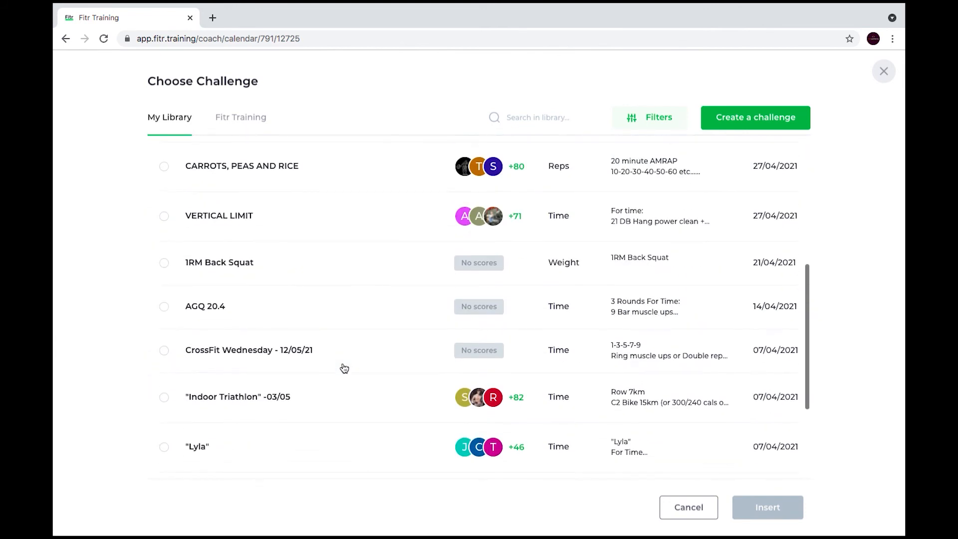
{"action": "scroll", "coordinate": [344, 368], "scroll_direction": "down", "scroll_amount": 3}
{"action": "scroll", "coordinate": [345, 368], "scroll_direction": "up", "scroll_amount": 10}
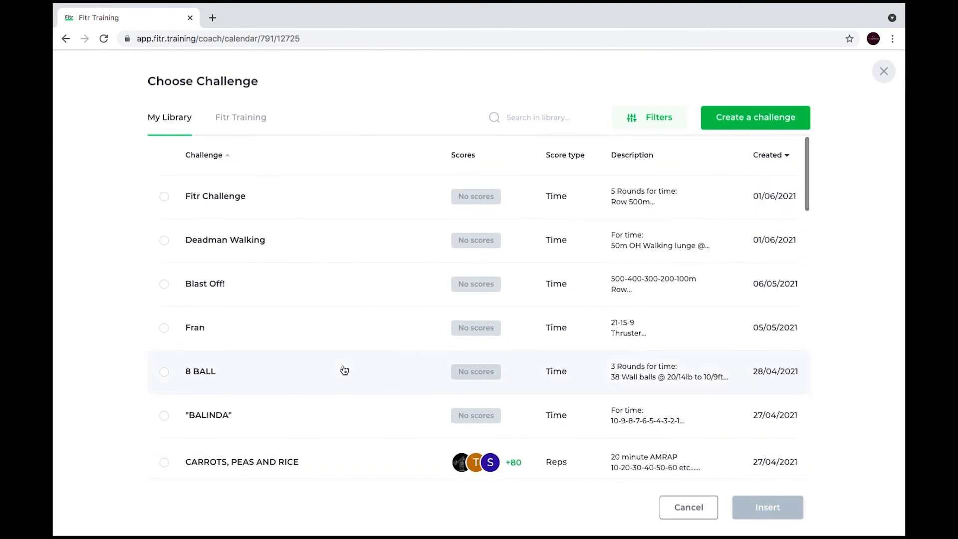
{"action": "scroll", "coordinate": [344, 370], "scroll_direction": "down", "scroll_amount": 3}
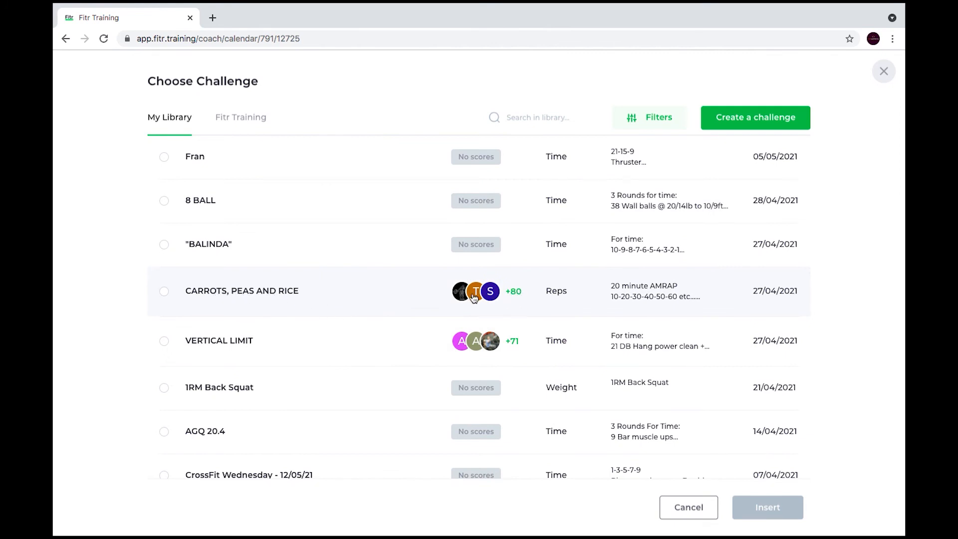
{"action": "left_click", "coordinate": [389, 295]}
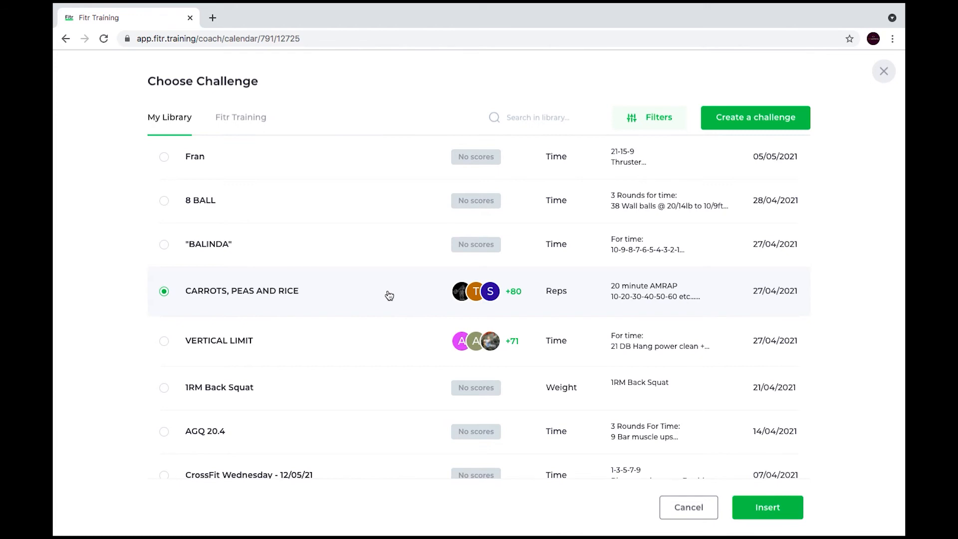
{"action": "scroll", "coordinate": [385, 259], "scroll_direction": "up", "scroll_amount": 4}
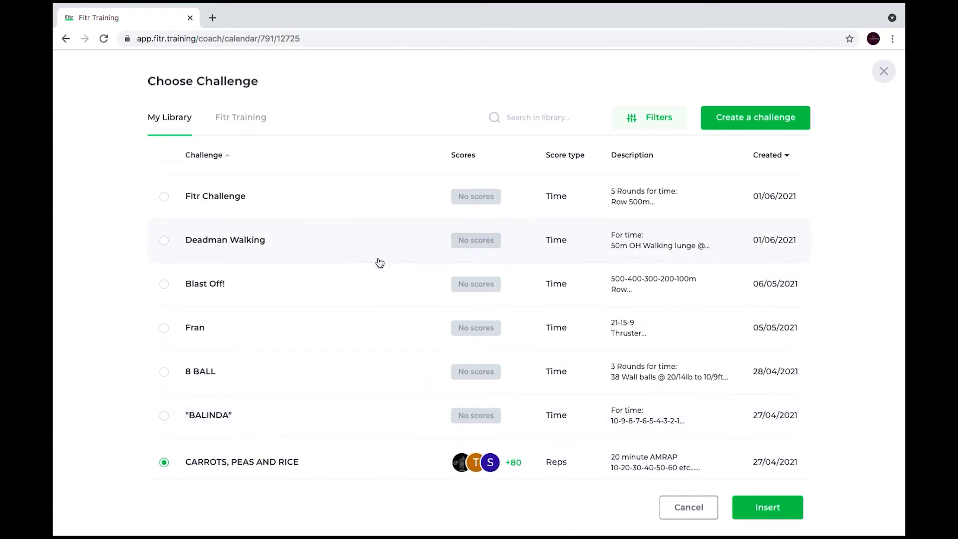
{"action": "left_click", "coordinate": [259, 209]}
{"action": "left_click", "coordinate": [768, 515]}
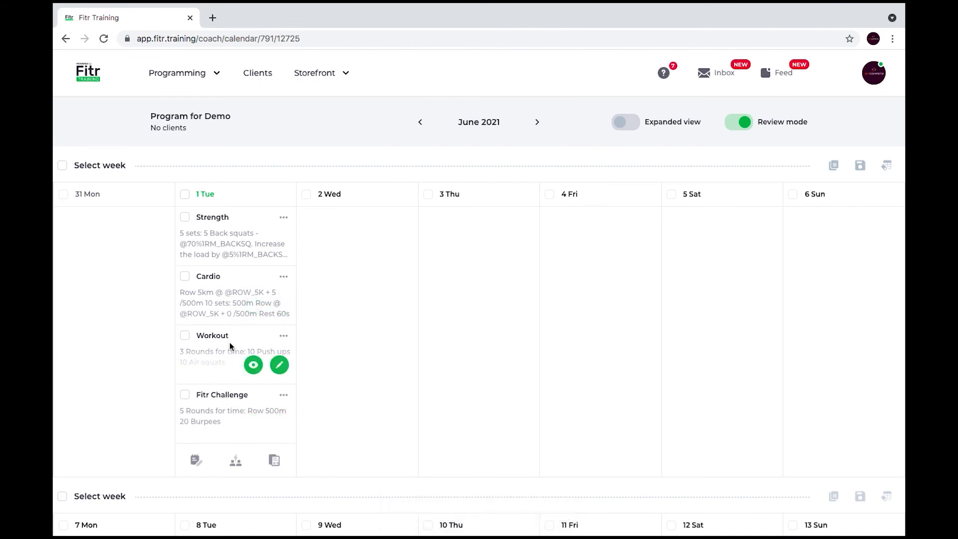
- Open the Fitr Challenge part on 1 June for editing and try to select its description text
{"action": "mouse_move", "coordinate": [235, 411]}
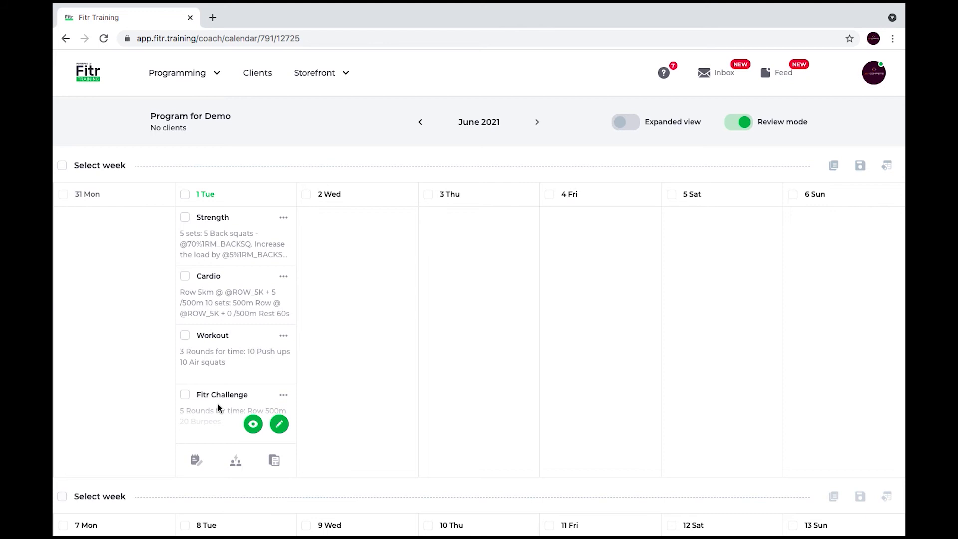
{"action": "left_click", "coordinate": [279, 424]}
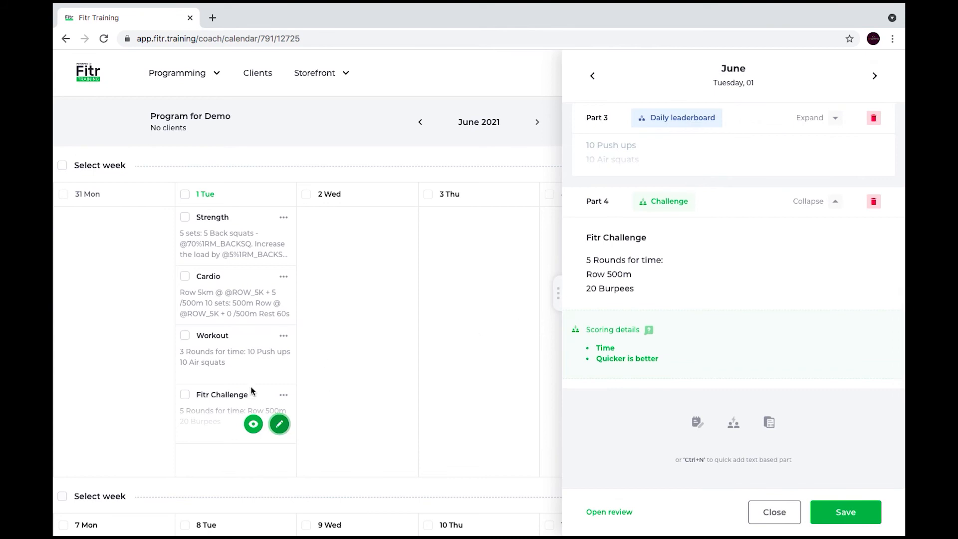
{"action": "triple_click", "coordinate": [632, 276]}
{"action": "left_click", "coordinate": [642, 285]}
{"action": "left_click_drag", "start_coordinate": [642, 291], "coordinate": [624, 278]}
{"action": "left_click", "coordinate": [624, 278]}
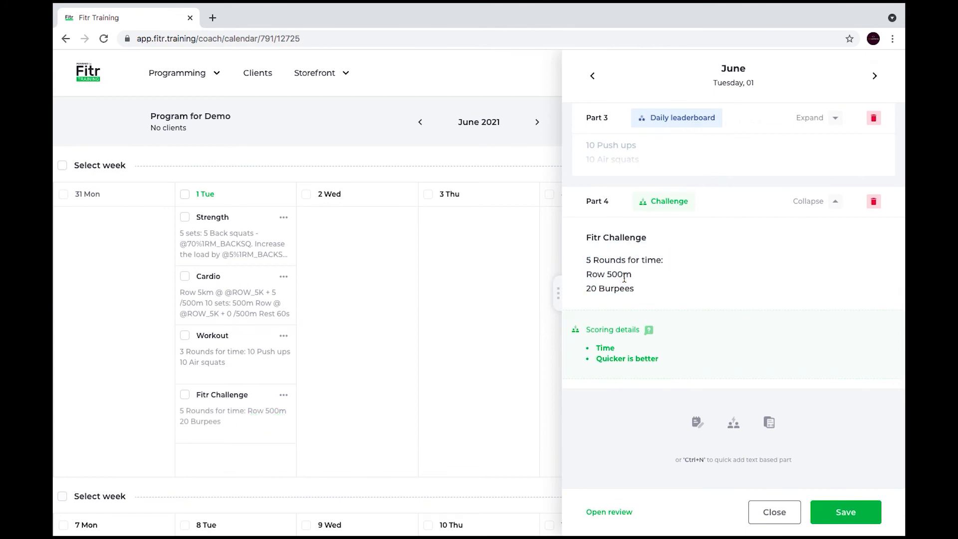
- Compare the Workout part's text and daily leaderboard scoring with the Fitr Challenge part, and save the day
{"action": "scroll", "coordinate": [624, 278], "scroll_direction": "up", "scroll_amount": 3}
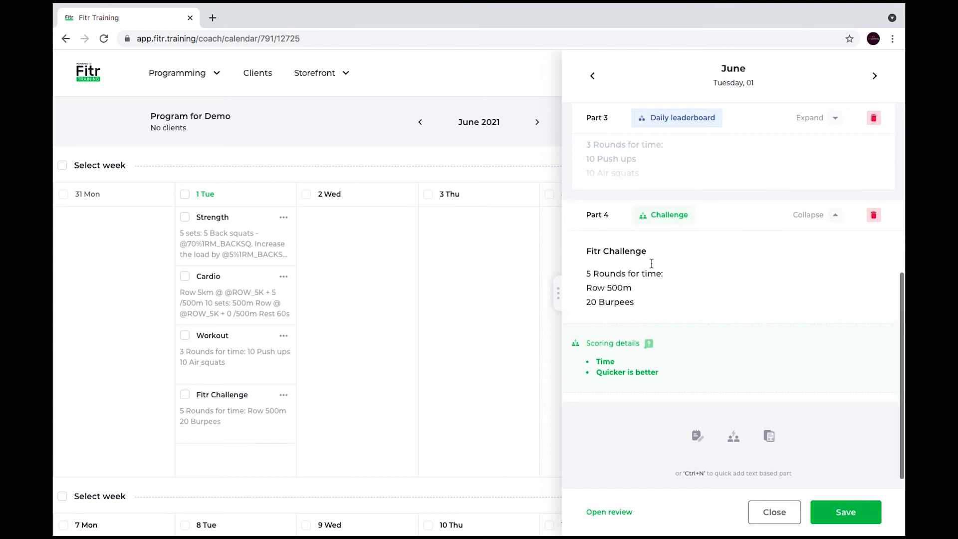
{"action": "left_click", "coordinate": [640, 262]}
{"action": "left_click_drag", "start_coordinate": [640, 263], "coordinate": [598, 264]}
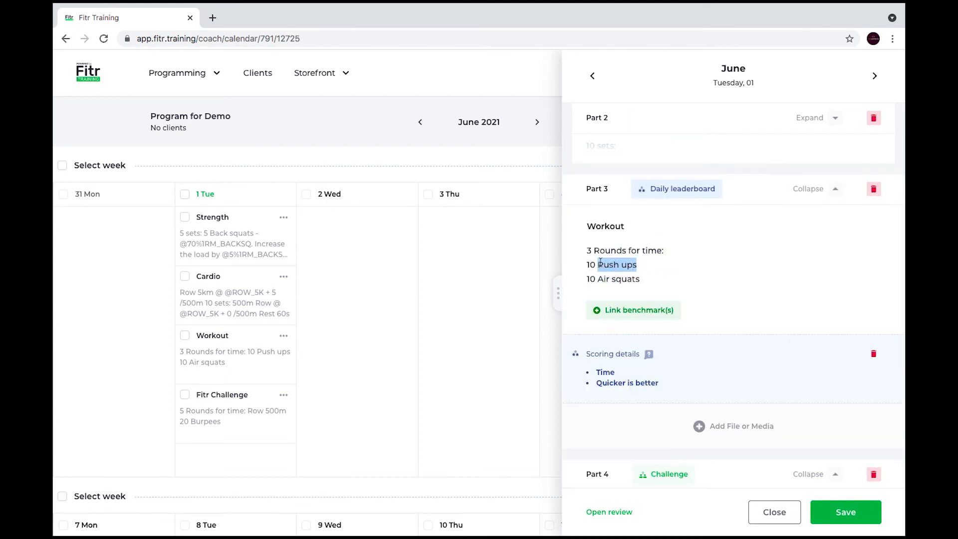
{"action": "scroll", "coordinate": [653, 291], "scroll_direction": "down", "scroll_amount": 4}
{"action": "scroll", "coordinate": [654, 296], "scroll_direction": "down", "scroll_amount": 1}
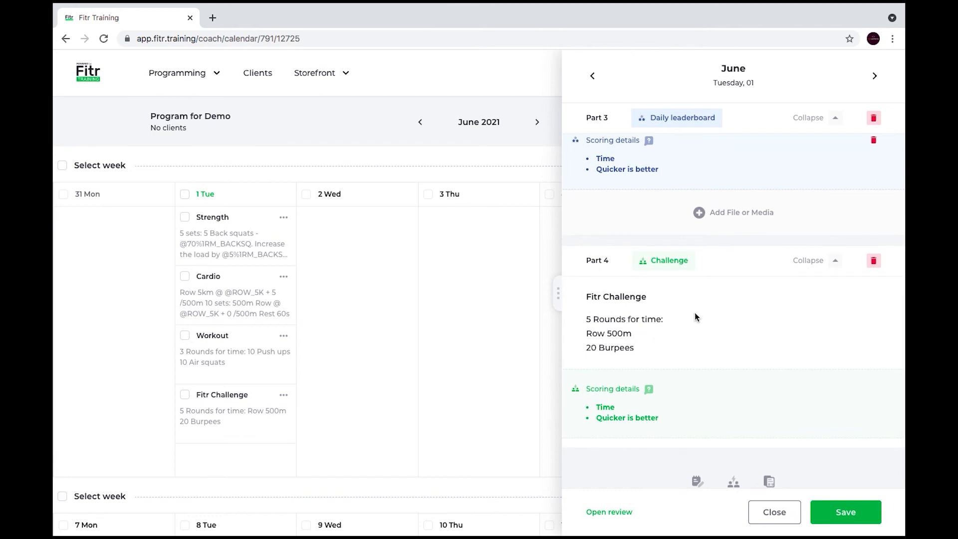
{"action": "scroll", "coordinate": [696, 339], "scroll_direction": "down", "scroll_amount": 2}
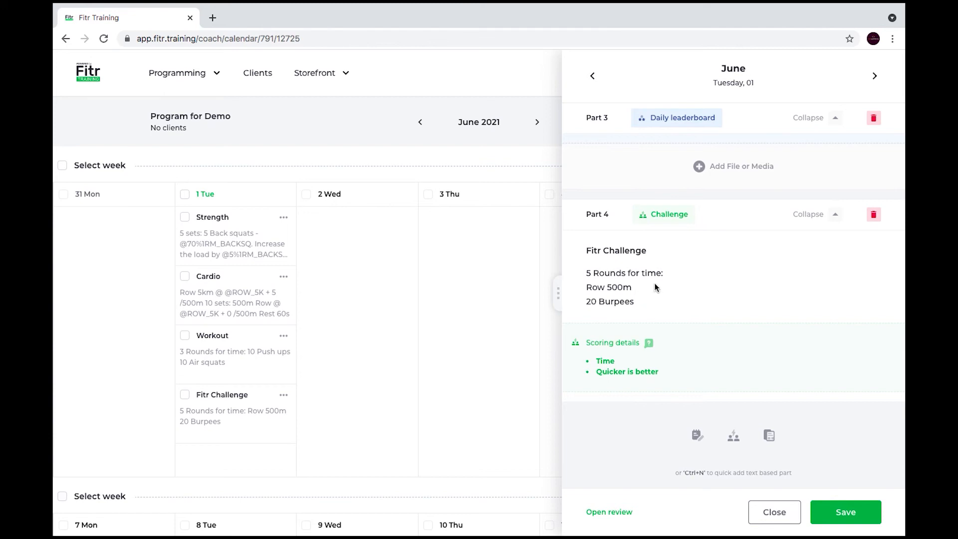
{"action": "scroll", "coordinate": [632, 280], "scroll_direction": "up", "scroll_amount": 1}
{"action": "scroll", "coordinate": [632, 276], "scroll_direction": "up", "scroll_amount": 5}
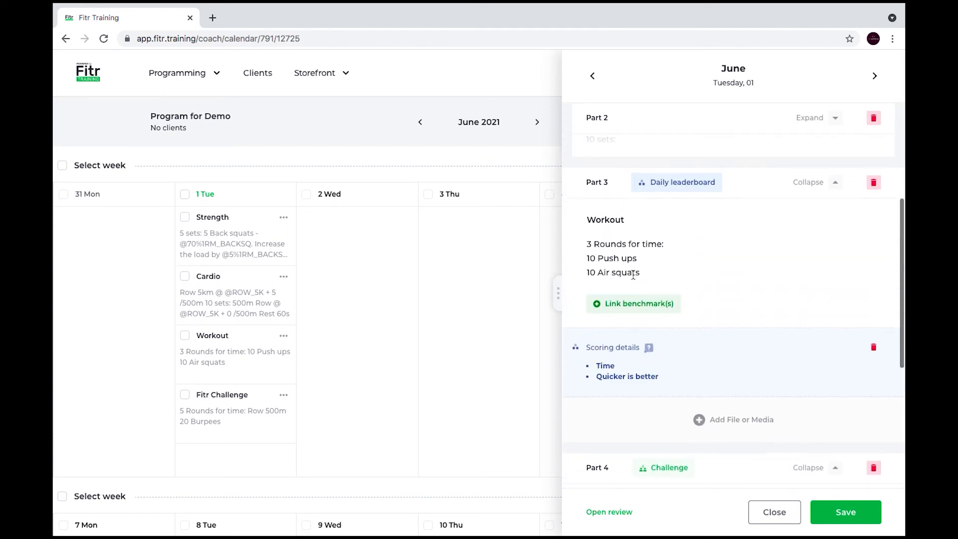
{"action": "scroll", "coordinate": [633, 302], "scroll_direction": "down", "scroll_amount": 3}
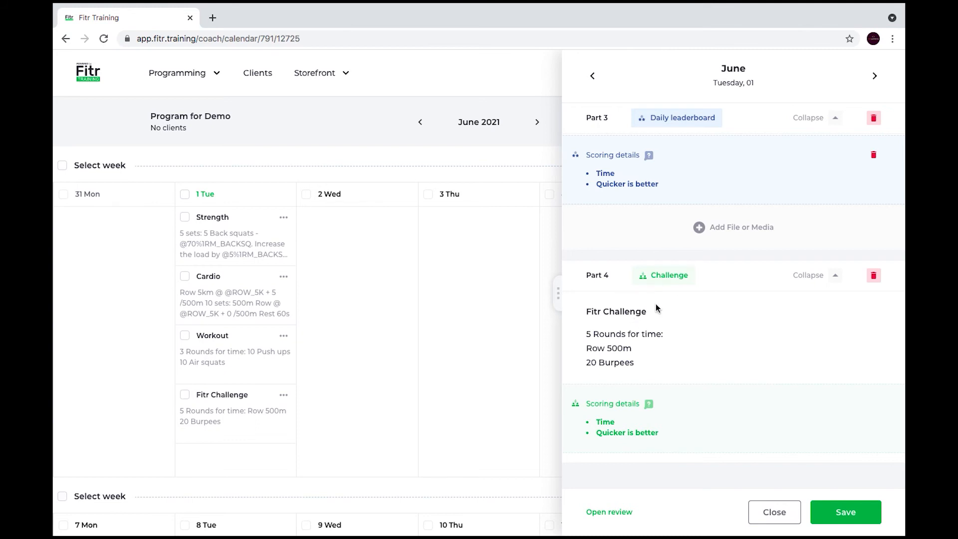
{"action": "scroll", "coordinate": [709, 334], "scroll_direction": "up", "scroll_amount": 5}
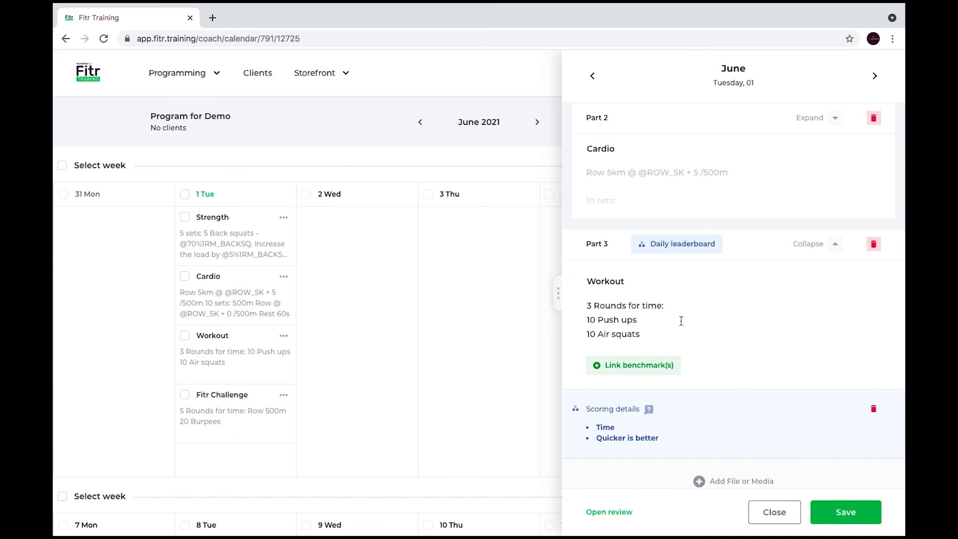
{"action": "left_click", "coordinate": [846, 512]}
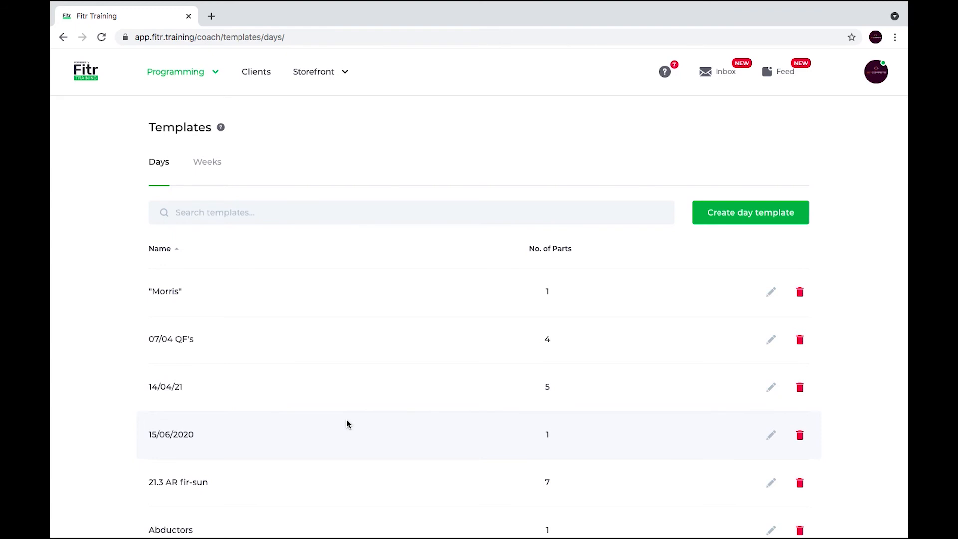
- Create a new day template named "Fitr 1 day template" on the Templates page
{"action": "left_click", "coordinate": [200, 171]}
{"action": "left_click", "coordinate": [158, 159]}
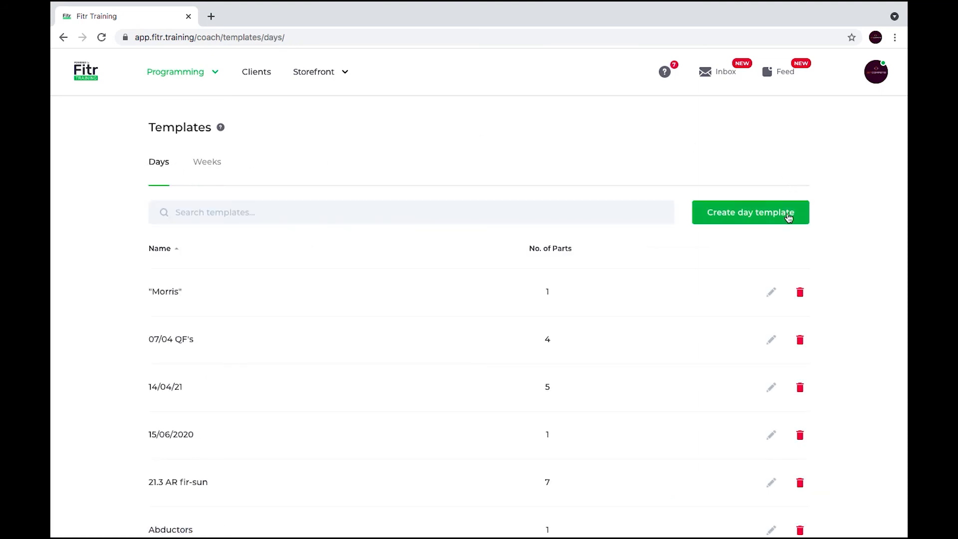
{"action": "left_click", "coordinate": [789, 218]}
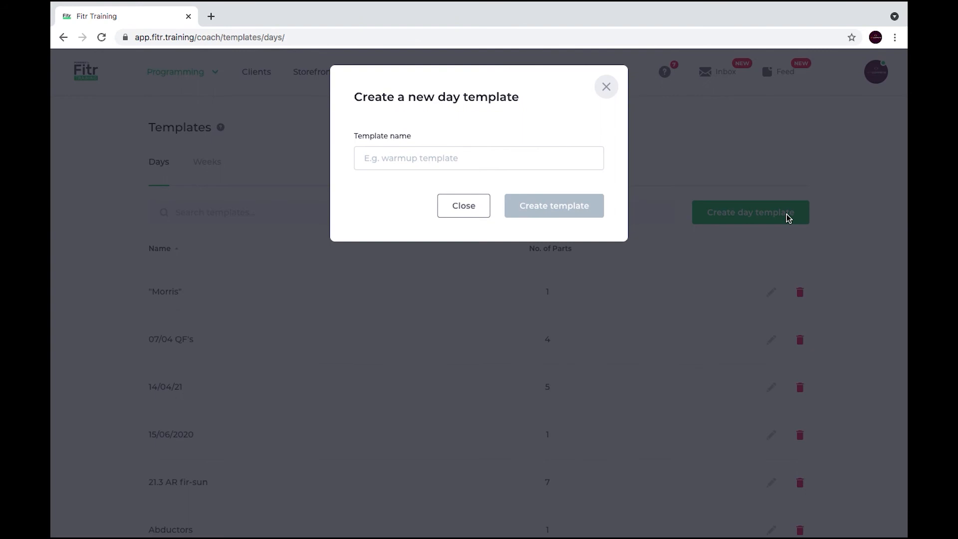
{"action": "left_click", "coordinate": [489, 159]}
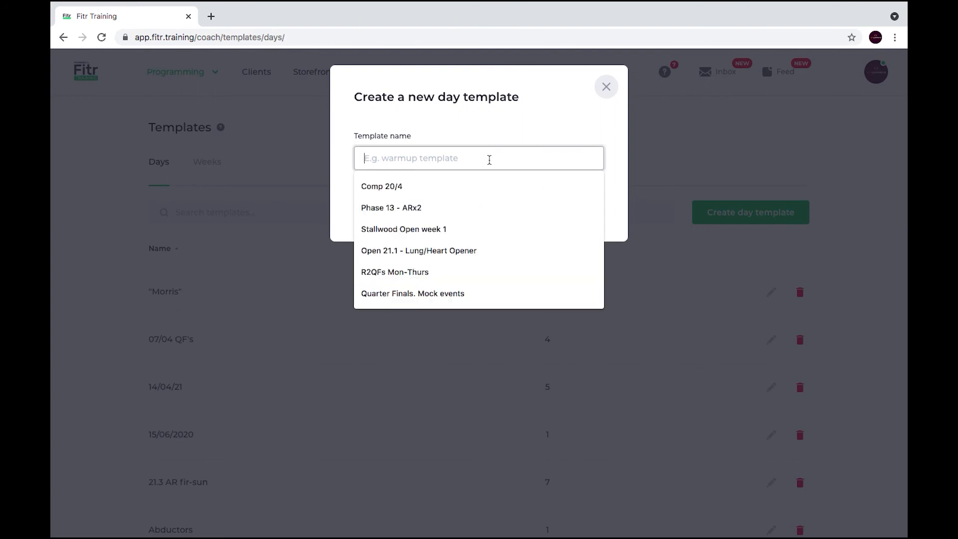
{"action": "type", "text": "Fi"}
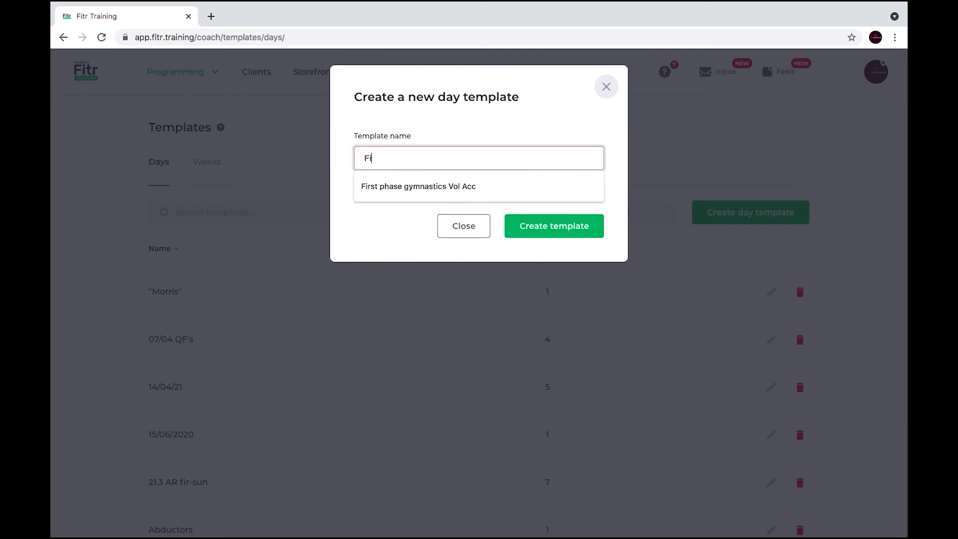
{"action": "type", "text": "tr 1 day template"}
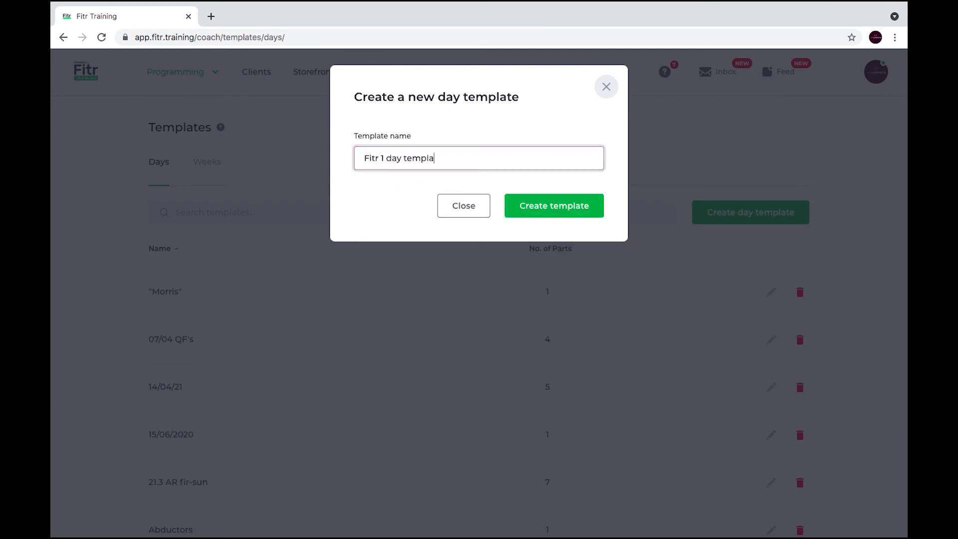
{"action": "left_click", "coordinate": [519, 206]}
- Title Part 1 of the day template "Strength" and describe it as "Back squats"
{"action": "left_click", "coordinate": [629, 156]}
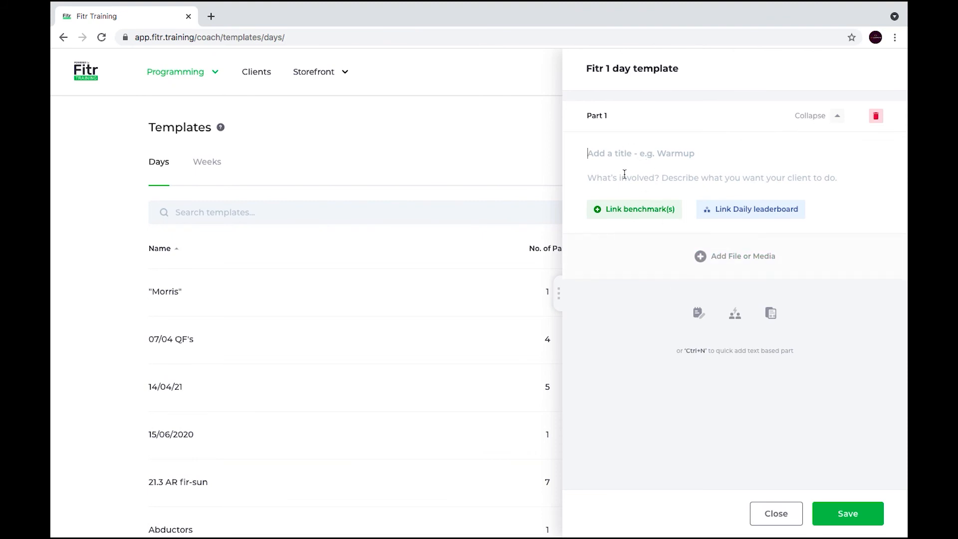
{"action": "type", "text": "Strength"}
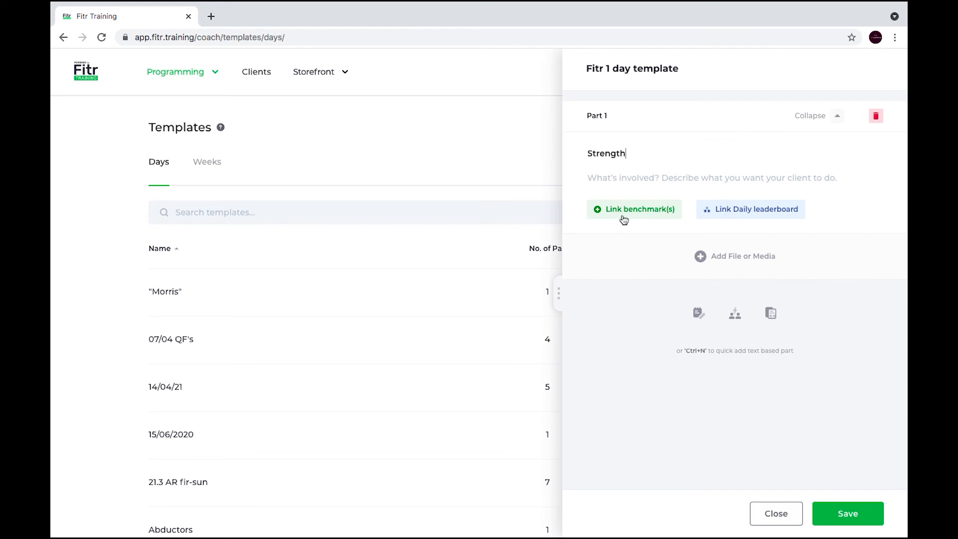
{"action": "left_click", "coordinate": [622, 178]}
{"action": "type", "text": "Bck suat"}
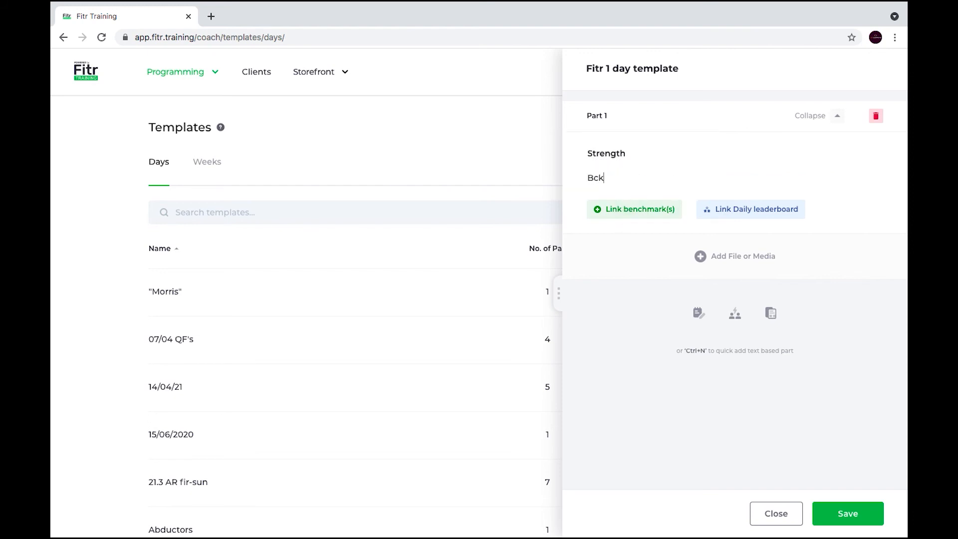
{"action": "key", "text": "BackSpace"}
{"action": "key", "text": "BackSpace"}
{"action": "key", "text": "BackSpace"}
{"action": "key", "text": "BackSpace"}
{"action": "key", "text": "BackSpace"}
{"action": "key", "text": "BackSpace"}
{"action": "key", "text": "BackSpace"}
{"action": "type", "text": "ack squat"}
- Add two more empty text parts, Part 2 and Part 3, below Part 1 of the day template
{"action": "left_click", "coordinate": [698, 312]}
{"action": "scroll", "coordinate": [665, 285], "scroll_direction": "up", "scroll_amount": 1}
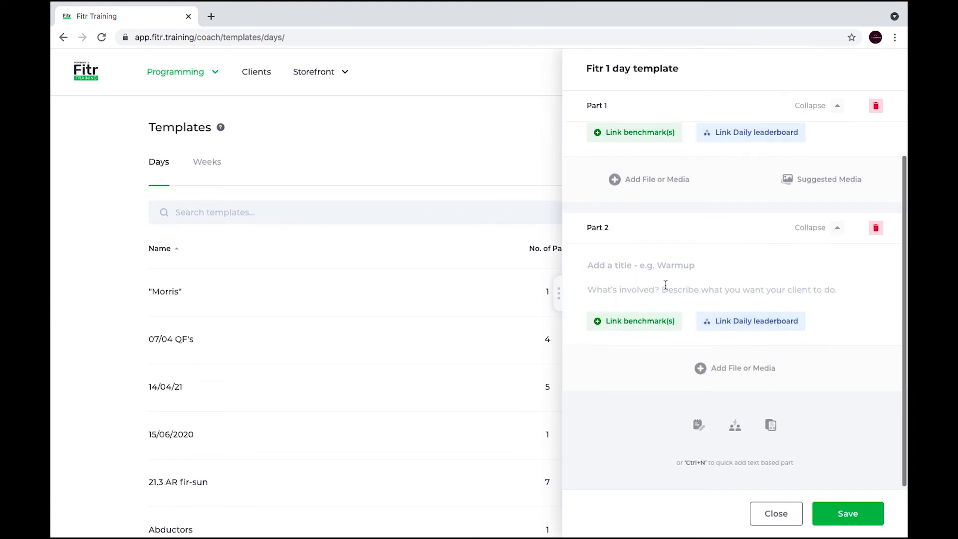
{"action": "scroll", "coordinate": [665, 285], "scroll_direction": "down", "scroll_amount": 1}
{"action": "scroll", "coordinate": [665, 285], "scroll_direction": "down", "scroll_amount": 1}
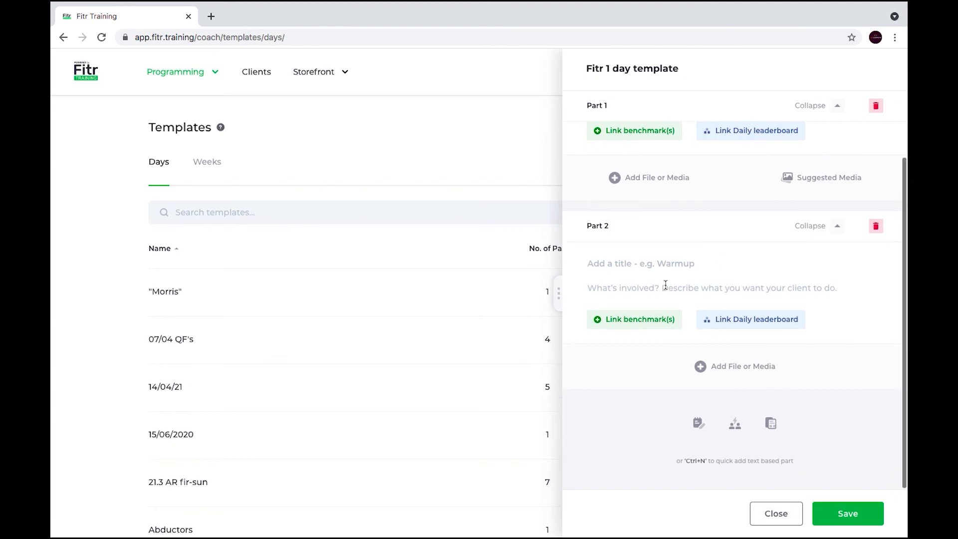
{"action": "left_click", "coordinate": [700, 432]}
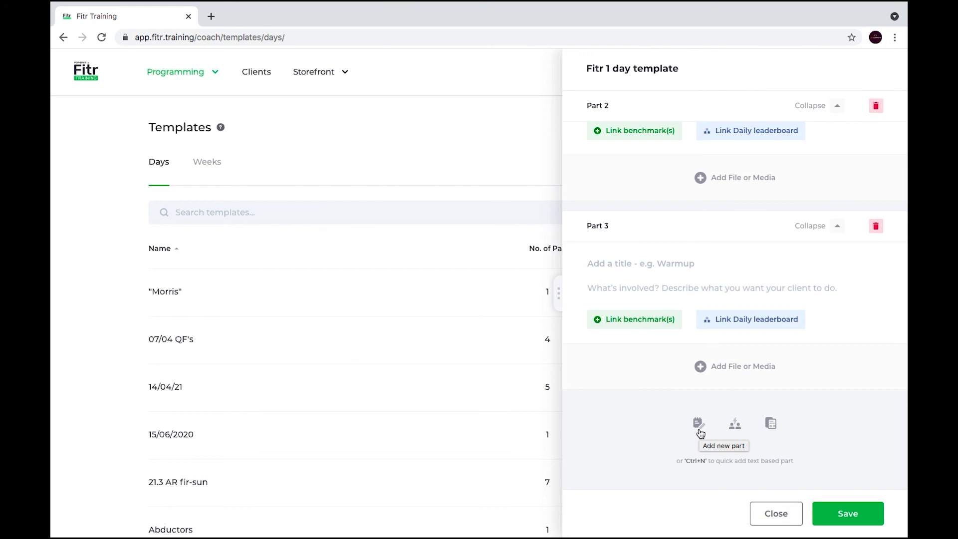
- Retitle Part 1 of the day template as "Snatch warm up" and clear its description
{"action": "scroll", "coordinate": [726, 385], "scroll_direction": "up", "scroll_amount": 5}
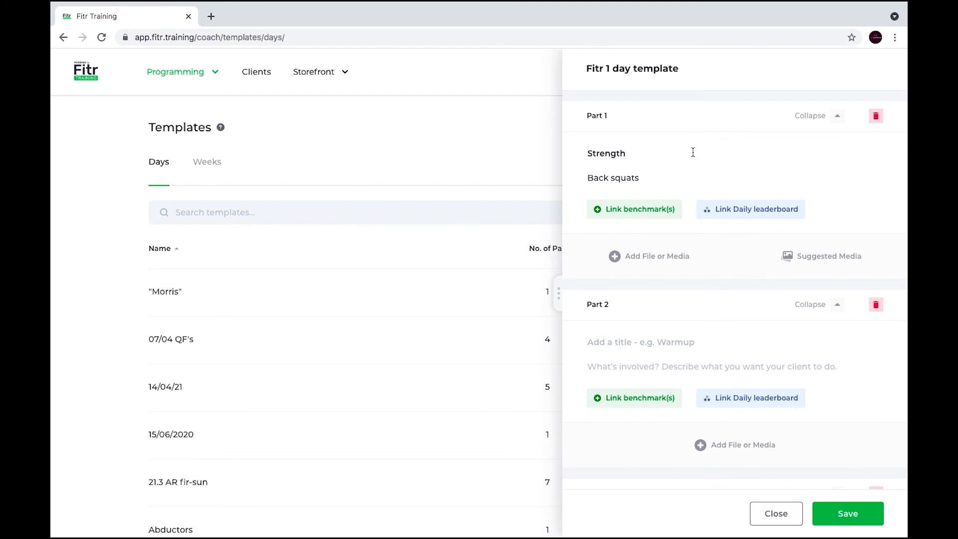
{"action": "double_click", "coordinate": [592, 150]}
{"action": "key", "text": "BackSpace"}
{"action": "type", "text": "Snatch warm up"}
{"action": "left_click_drag", "start_coordinate": [645, 179], "coordinate": [516, 171]}
{"action": "key", "text": "BackSpace"}
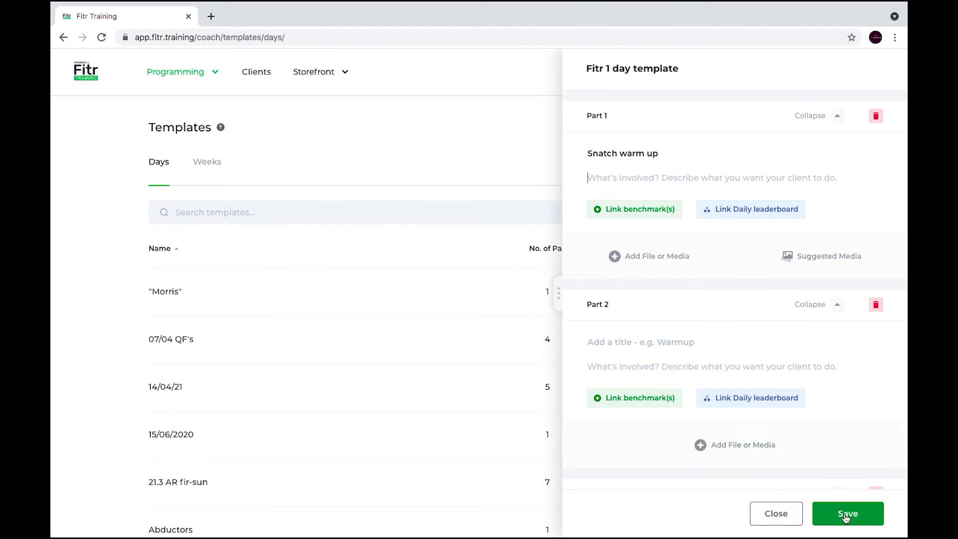
- Delete the empty Part 2 and save the day template
{"action": "left_click", "coordinate": [876, 305]}
{"action": "left_click", "coordinate": [848, 514]}
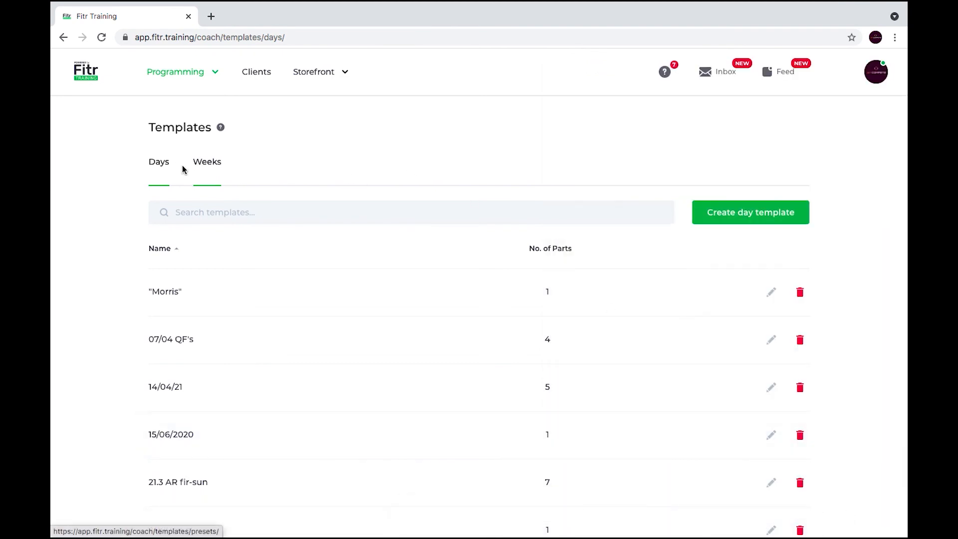
- Start a new weeks template on the Templates page and create its first week
{"action": "left_click", "coordinate": [207, 162]}
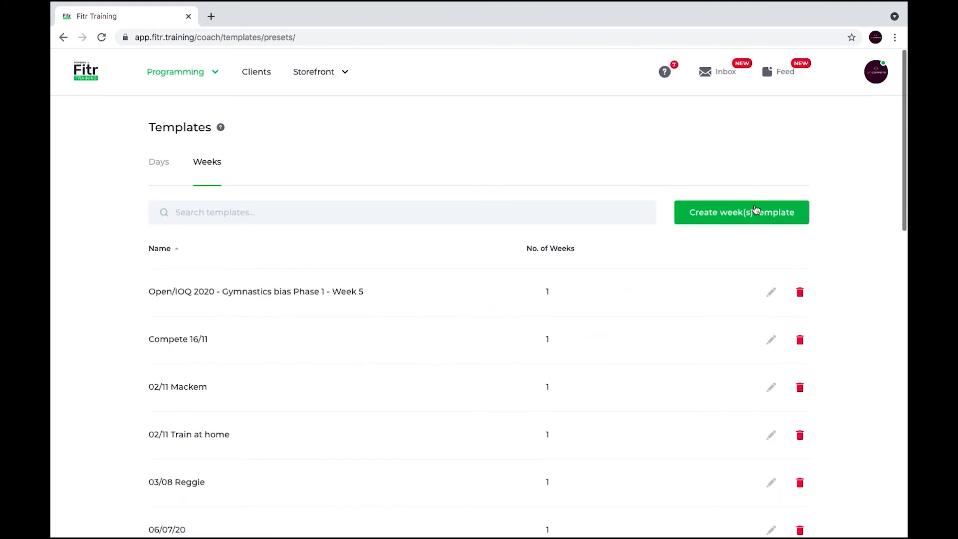
{"action": "left_click", "coordinate": [754, 214]}
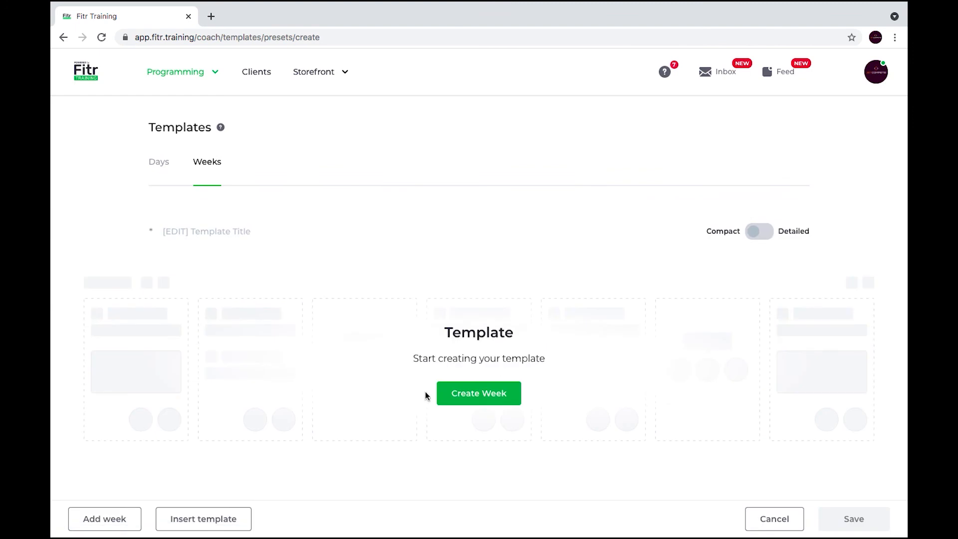
{"action": "left_click", "coordinate": [468, 401]}
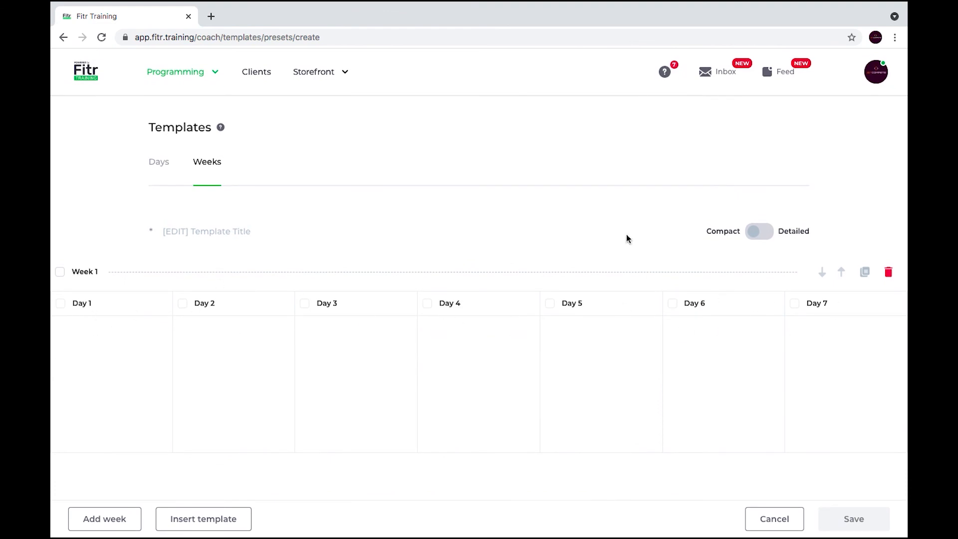
- Examine the part options offered for Day 1 of Week 1, including inserting a template, and leave the day empty
{"action": "mouse_move", "coordinate": [818, 314]}
{"action": "left_click", "coordinate": [74, 333]}
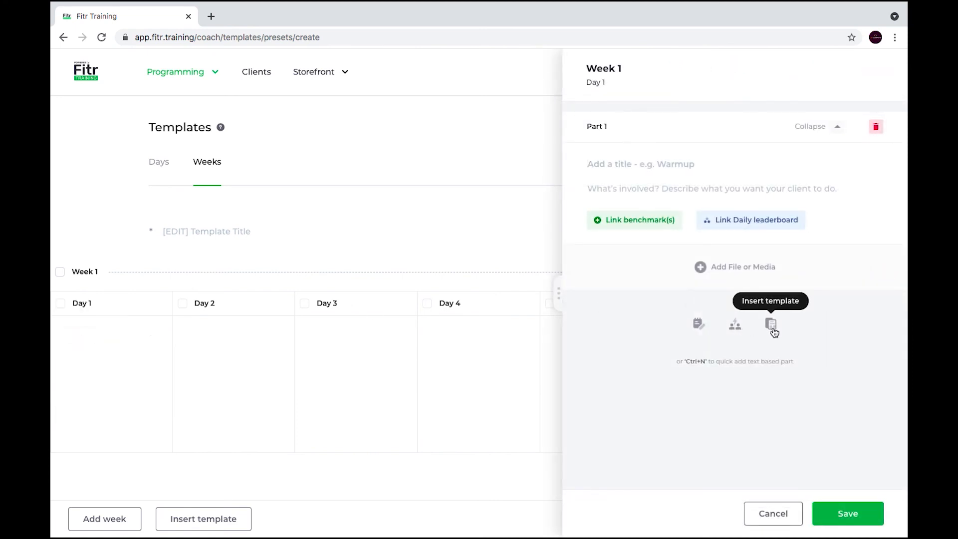
{"action": "left_click", "coordinate": [256, 410]}
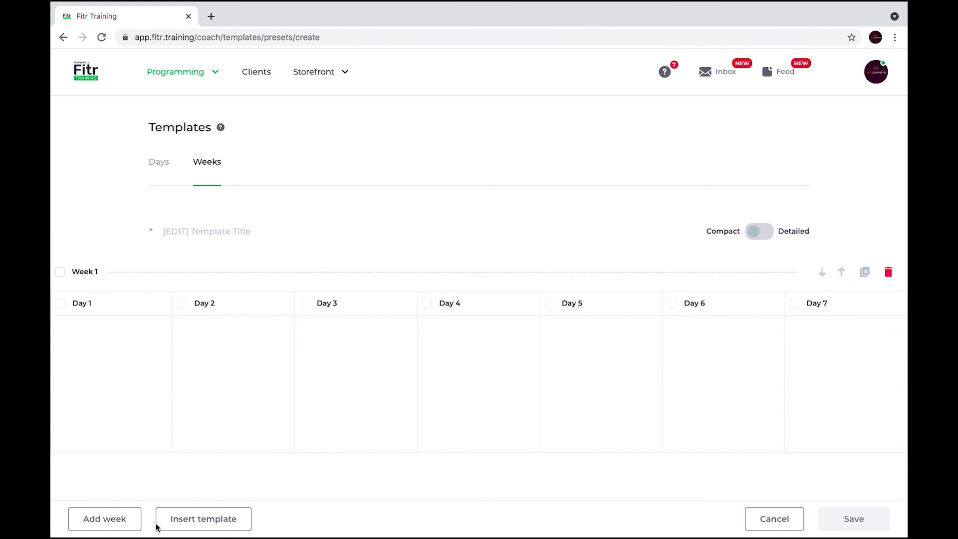
- Add Week 2 and Week 3 to the weeks template
{"action": "left_click", "coordinate": [118, 522]}
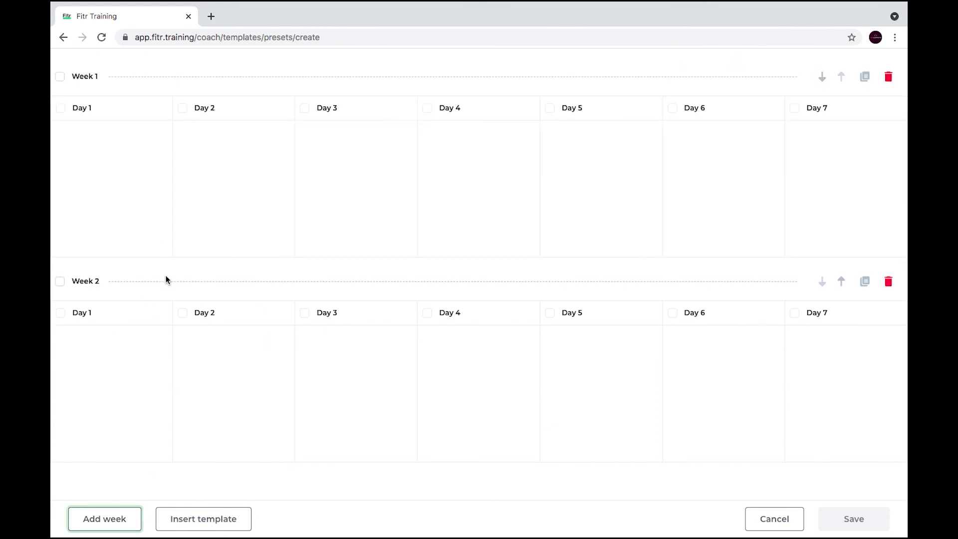
{"action": "left_click", "coordinate": [111, 517]}
{"action": "scroll", "coordinate": [129, 441], "scroll_direction": "up", "scroll_amount": 8}
{"action": "scroll", "coordinate": [129, 440], "scroll_direction": "down", "scroll_amount": 8}
{"action": "scroll", "coordinate": [130, 435], "scroll_direction": "up", "scroll_amount": 8}
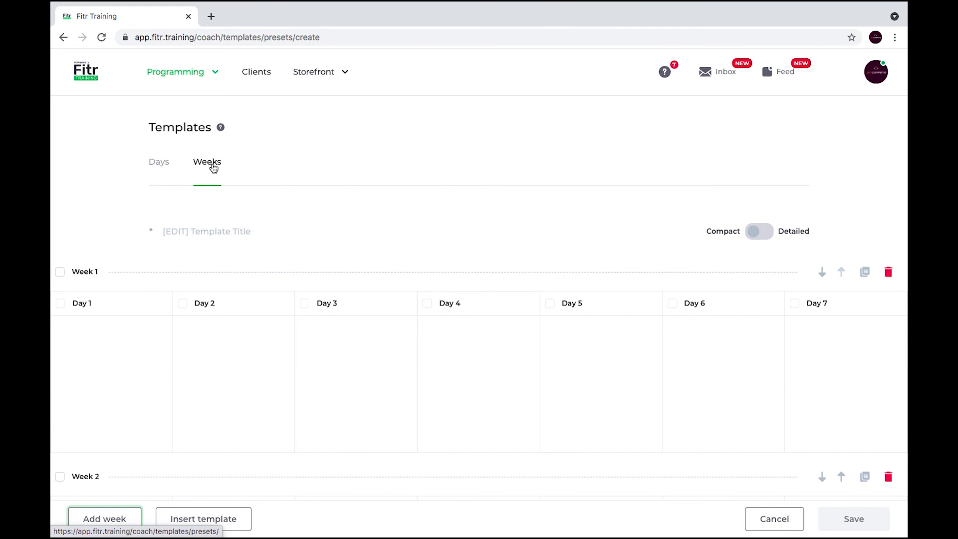
{"action": "left_click", "coordinate": [197, 76]}
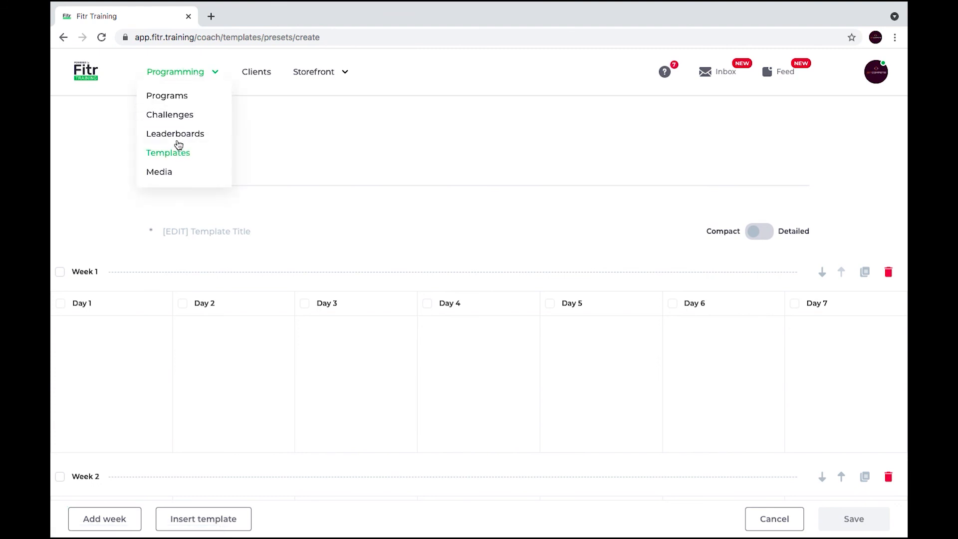
{"action": "left_click", "coordinate": [380, 152]}
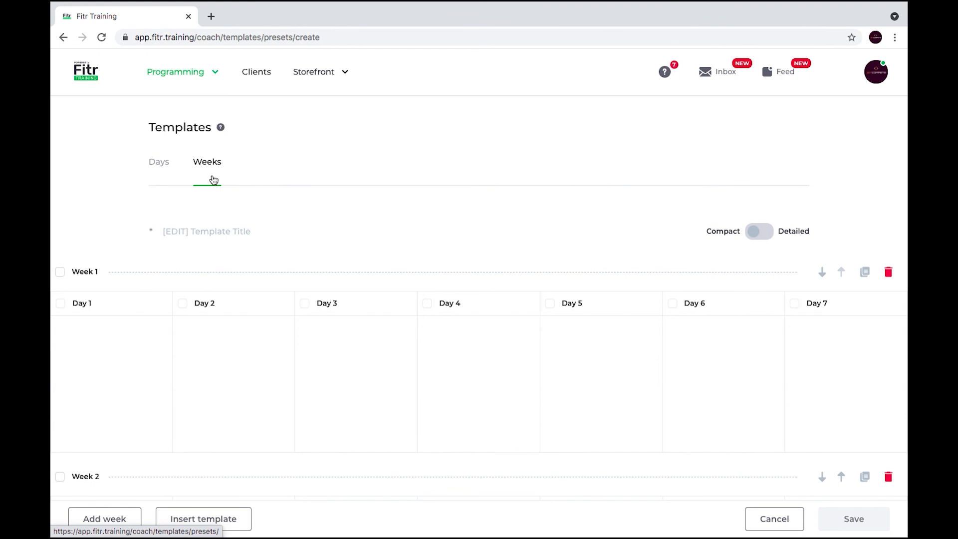
- Add a part titled "Squats" to Day 2 of Week 1 and save it
{"action": "left_click", "coordinate": [195, 333]}
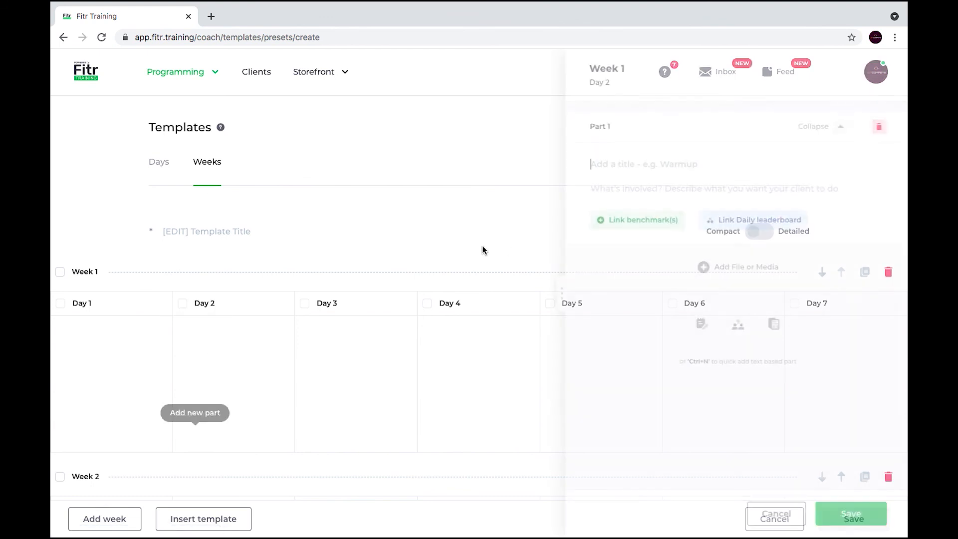
{"action": "left_click", "coordinate": [602, 159]}
{"action": "type", "text": "Squats"}
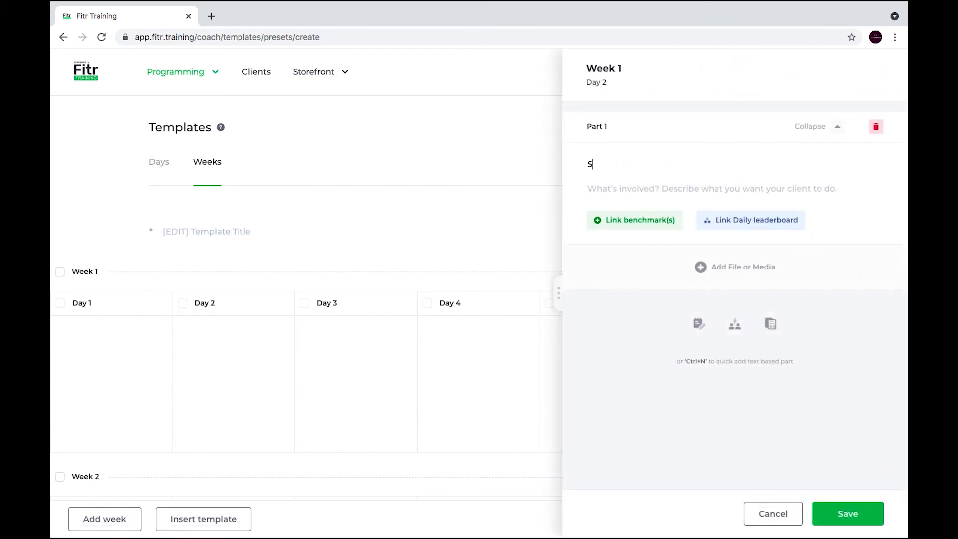
{"action": "left_click", "coordinate": [839, 510]}
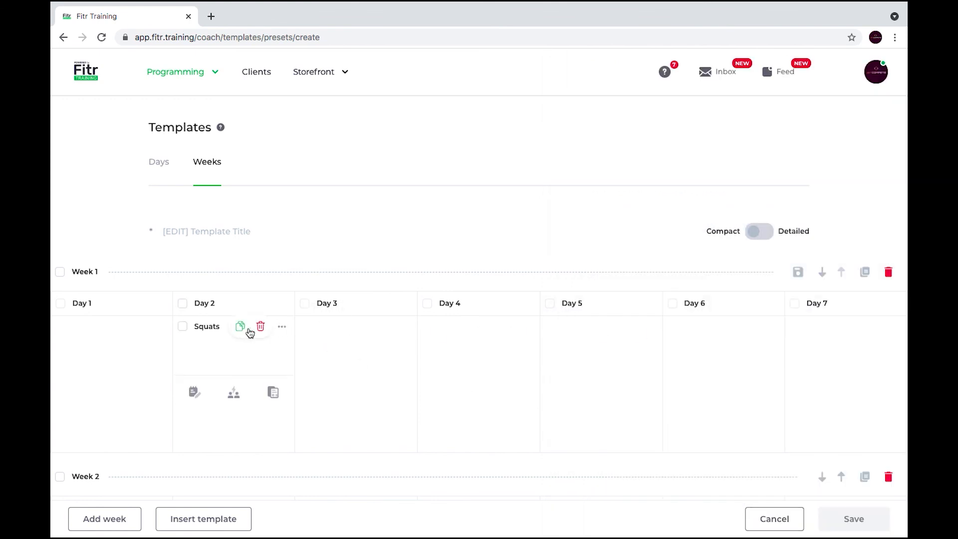
- Copy the Squats part from Day 2 to Day 4 and Day 6 of Week 1
{"action": "left_click", "coordinate": [241, 327]}
{"action": "left_click", "coordinate": [505, 332]}
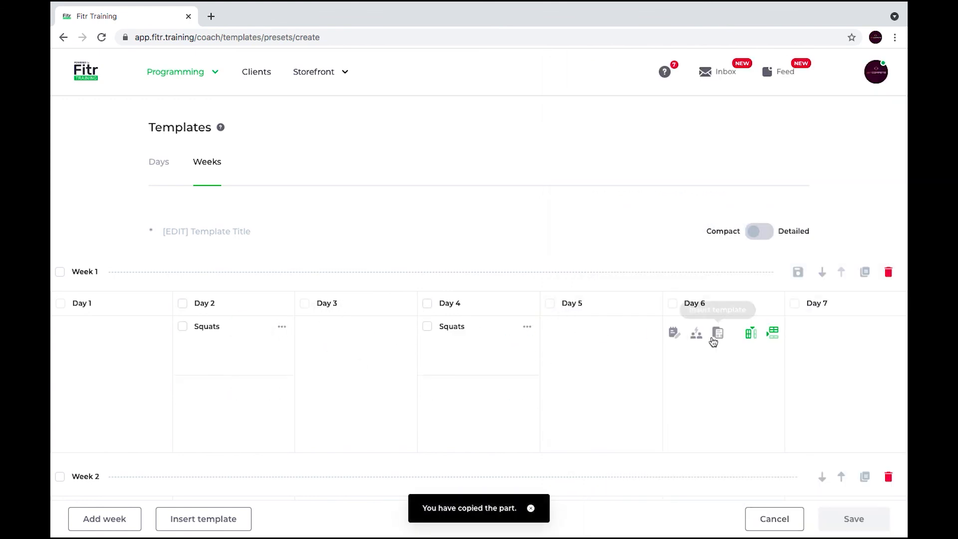
{"action": "left_click", "coordinate": [751, 333]}
- Paste the copied Squats part into Day 1 and Day 3 of Week 2
{"action": "scroll", "coordinate": [723, 400], "scroll_direction": "down", "scroll_amount": 5}
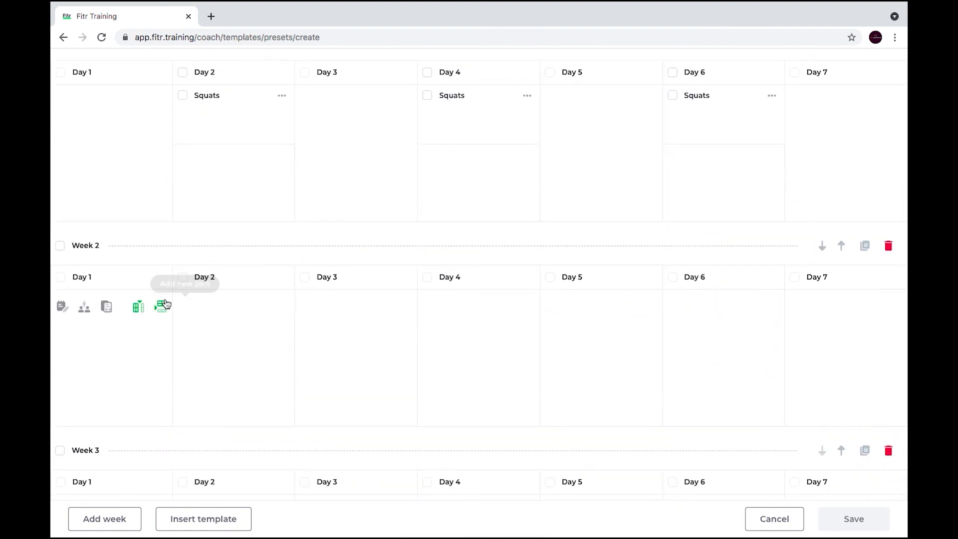
{"action": "left_click", "coordinate": [136, 313]}
{"action": "left_click", "coordinate": [383, 307]}
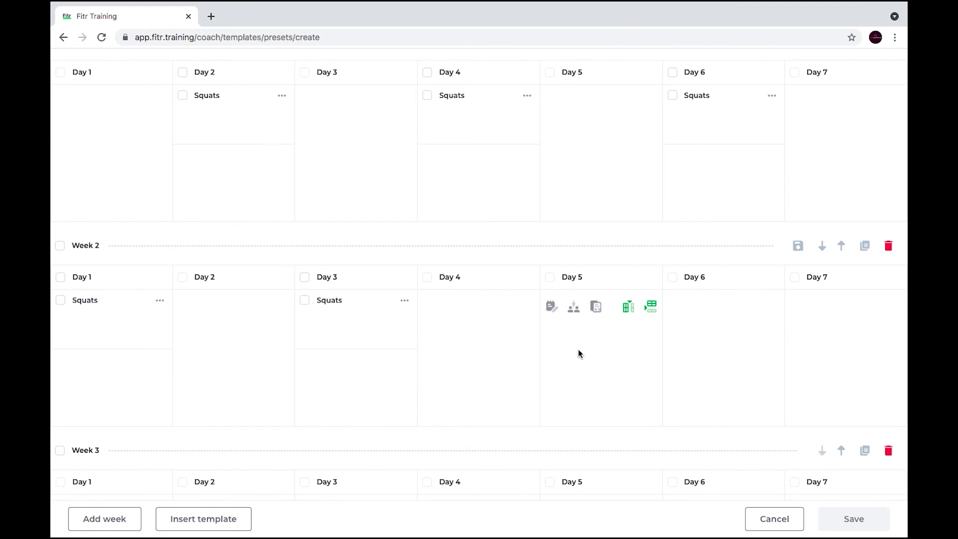
{"action": "scroll", "coordinate": [579, 349], "scroll_direction": "up", "scroll_amount": 3}
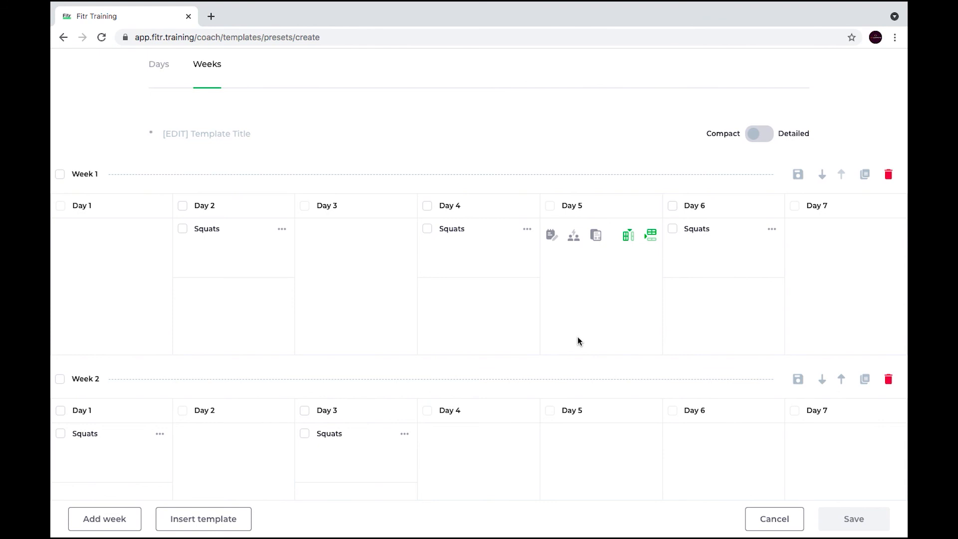
{"action": "scroll", "coordinate": [556, 241], "scroll_direction": "up", "scroll_amount": 1}
{"action": "scroll", "coordinate": [556, 240], "scroll_direction": "down", "scroll_amount": 4}
{"action": "scroll", "coordinate": [556, 240], "scroll_direction": "up", "scroll_amount": 4}
{"action": "scroll", "coordinate": [556, 241], "scroll_direction": "down", "scroll_amount": 2}
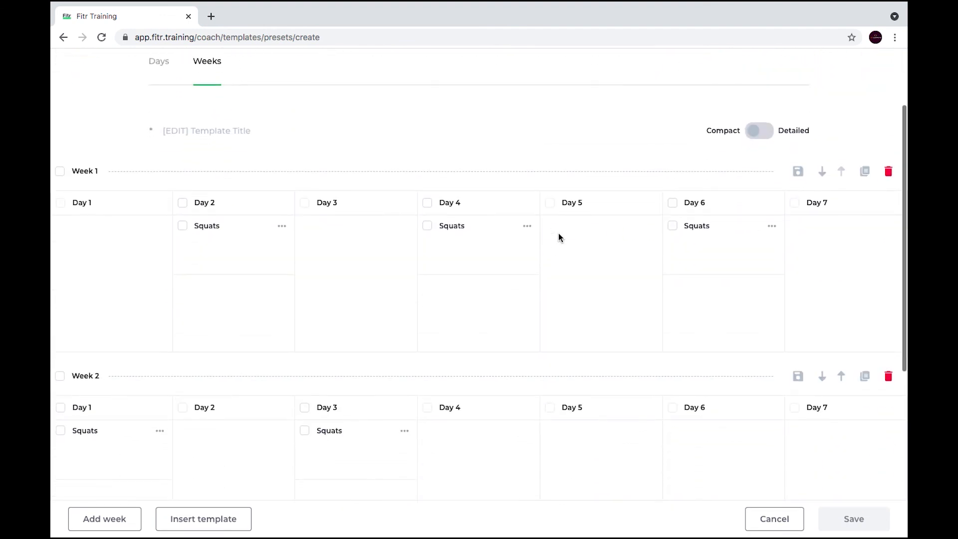
{"action": "mouse_move", "coordinate": [558, 234]}
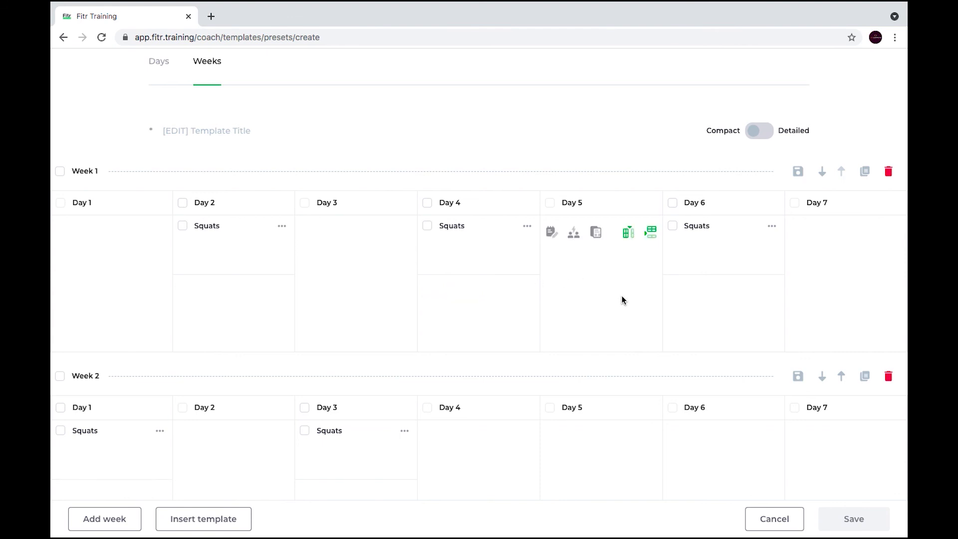
- Leave the weeks template without saving it and go to the Programs list
{"action": "scroll", "coordinate": [738, 349], "scroll_direction": "up", "scroll_amount": 2}
{"action": "left_click", "coordinate": [193, 70]}
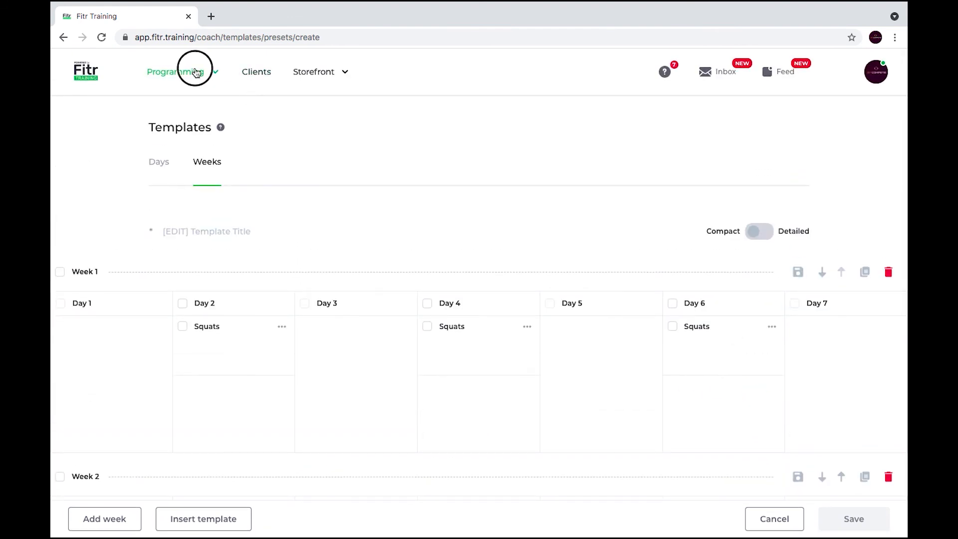
{"action": "left_click", "coordinate": [188, 99]}
{"action": "left_click", "coordinate": [573, 104]}
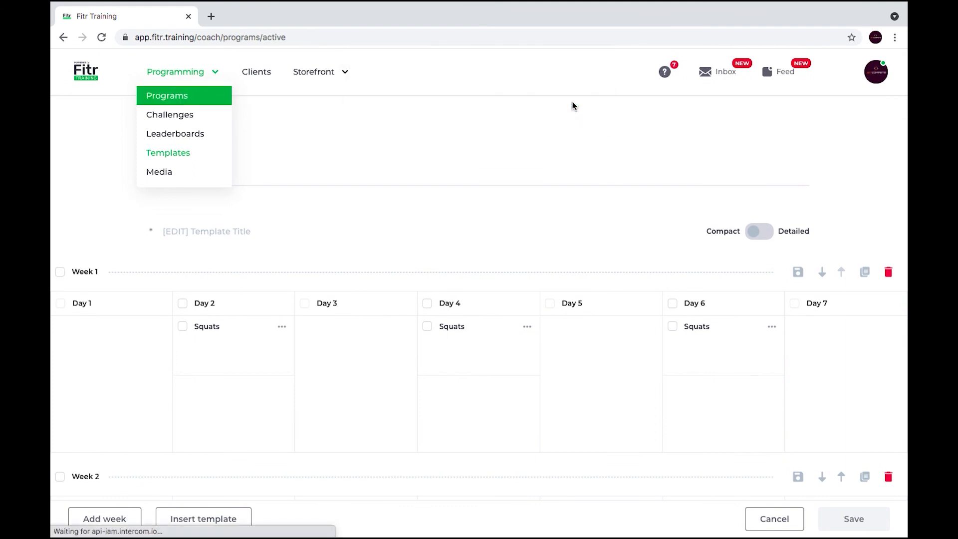
- Search the programs for "demo" and open the calendar of Program for Demo
{"action": "left_click", "coordinate": [319, 172]}
{"action": "type", "text": "fitr"}
{"action": "key", "text": "BackSpace"}
{"action": "key", "text": "BackSpace"}
{"action": "key", "text": "BackSpace"}
{"action": "key", "text": "BackSpace"}
{"action": "type", "text": "demo"}
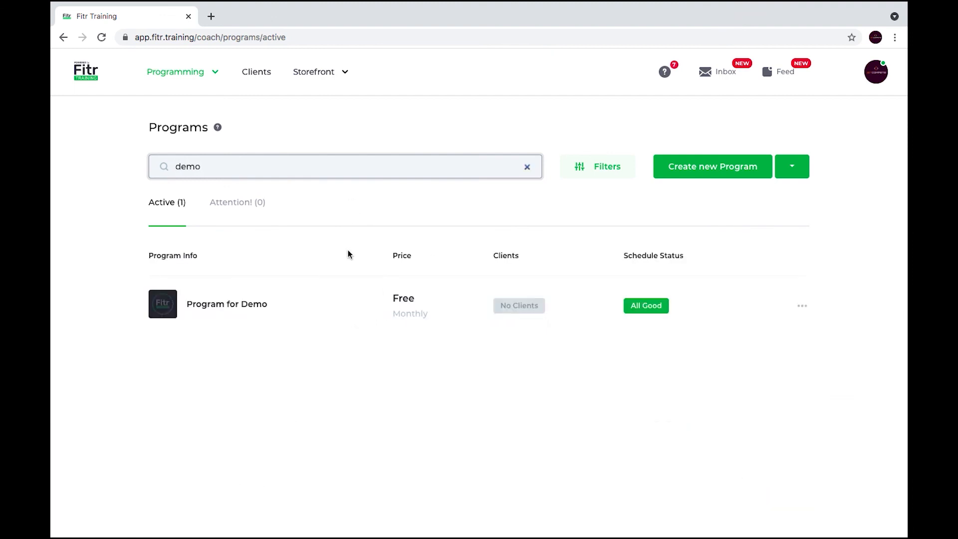
{"action": "left_click", "coordinate": [803, 307]}
{"action": "left_click", "coordinate": [737, 253]}
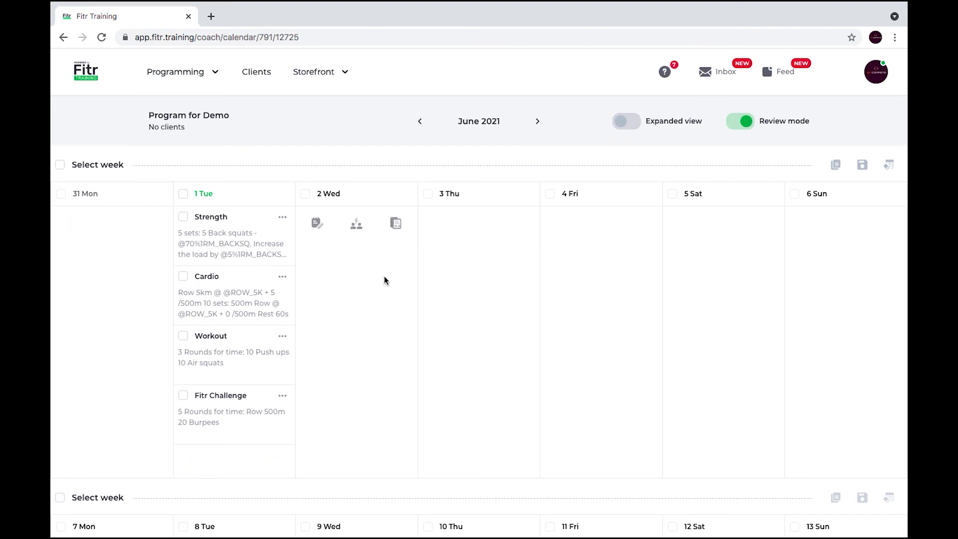
{"action": "left_click", "coordinate": [59, 165]}
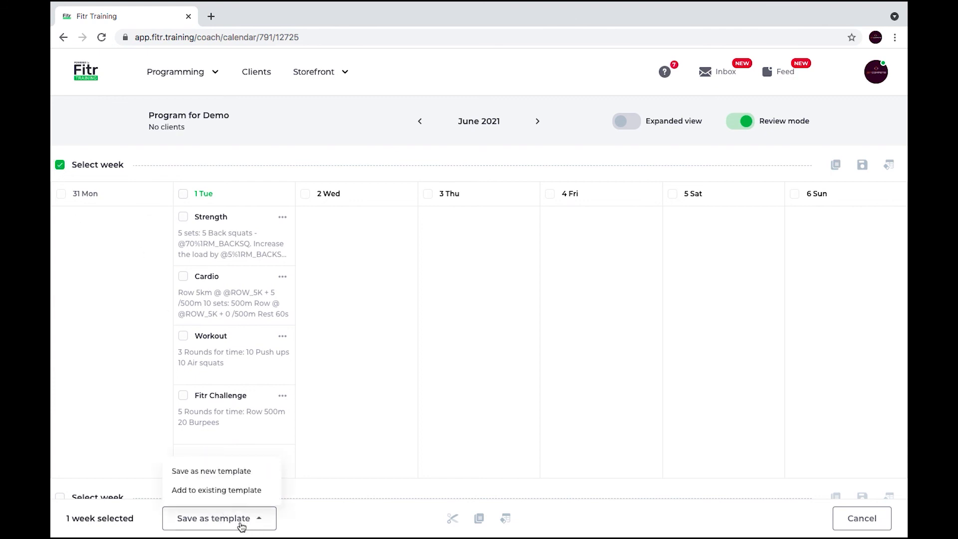
{"action": "left_click", "coordinate": [229, 471]}
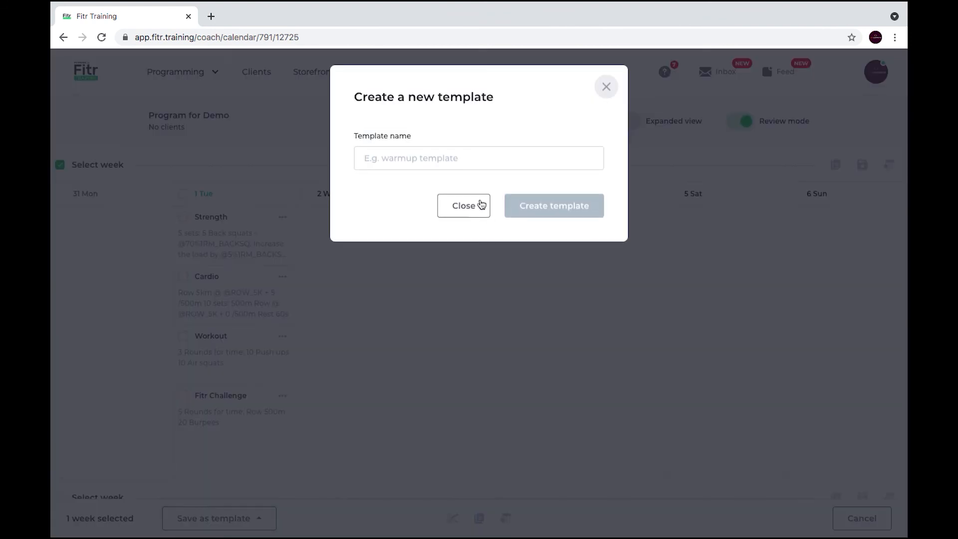
{"action": "left_click", "coordinate": [458, 161]}
{"action": "left_click", "coordinate": [475, 129]}
{"action": "left_click", "coordinate": [466, 207]}
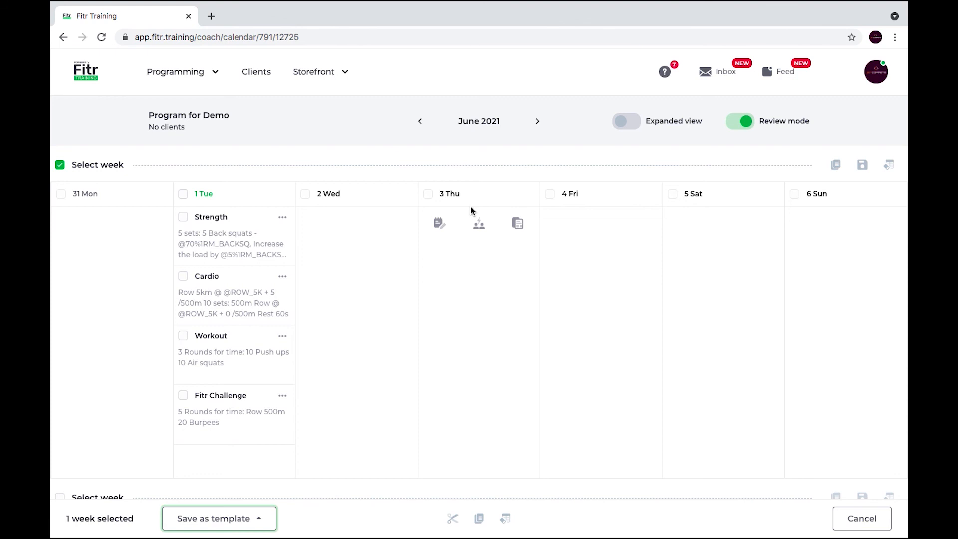
- Replace the week selection with all parts on 1 June and start saving them as a template
{"action": "mouse_move", "coordinate": [274, 368]}
{"action": "left_click", "coordinate": [183, 195]}
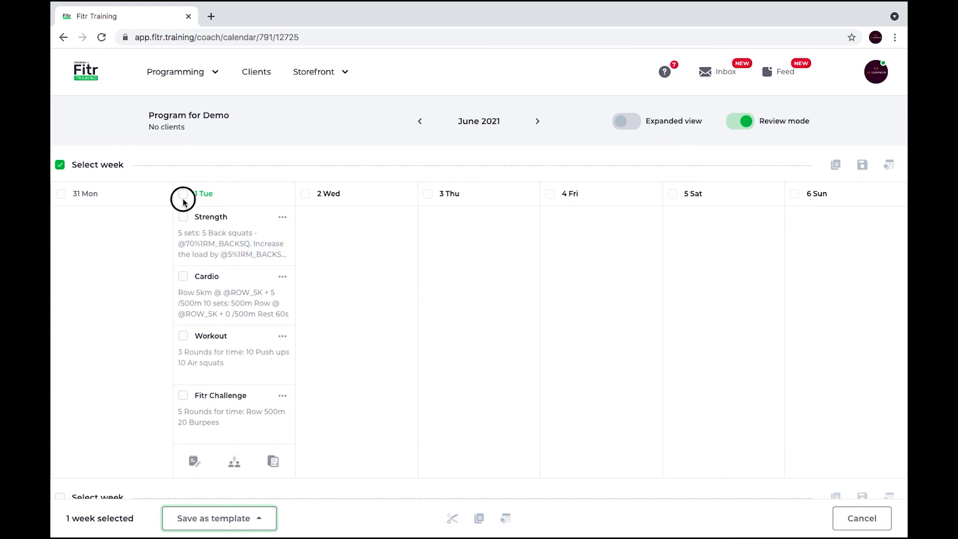
{"action": "left_click", "coordinate": [60, 165]}
{"action": "left_click", "coordinate": [182, 194]}
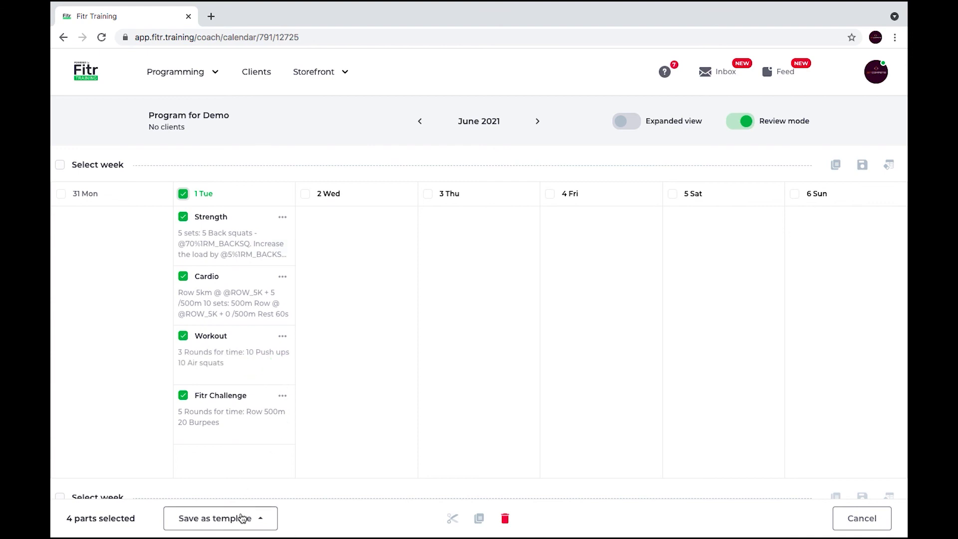
{"action": "left_click", "coordinate": [242, 518]}
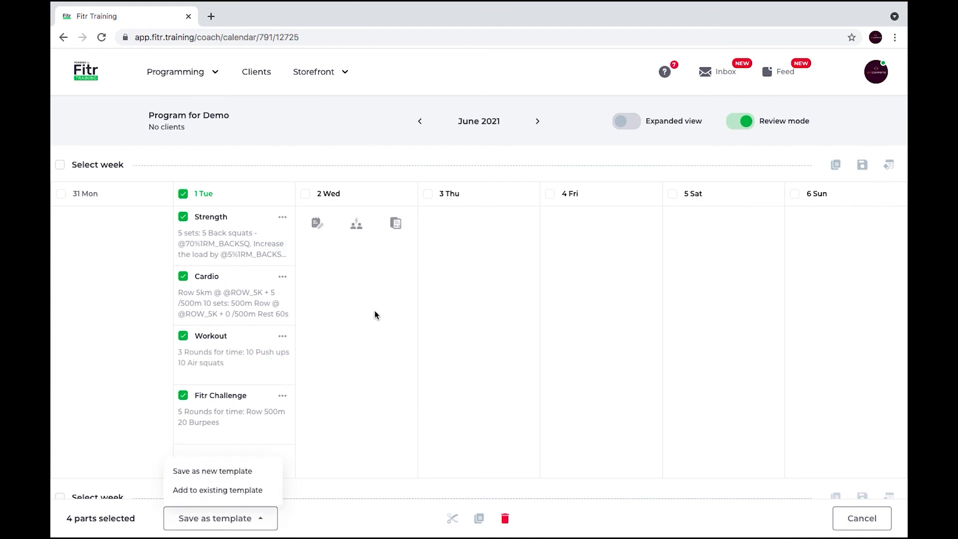